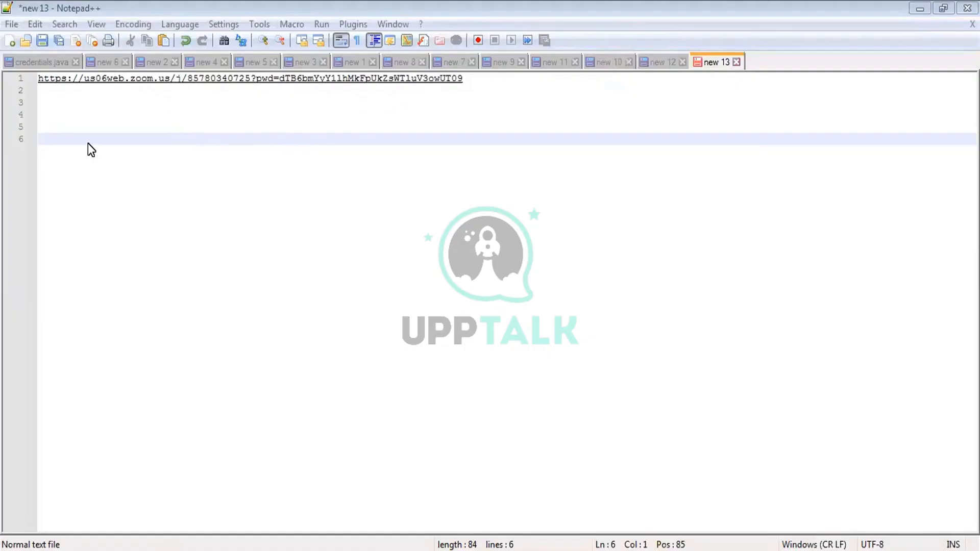
- Write 'unauthenticated: URL , without credentials' on line 5 and start the authenticated word on line 8
left_click(66, 126)
type("unau")
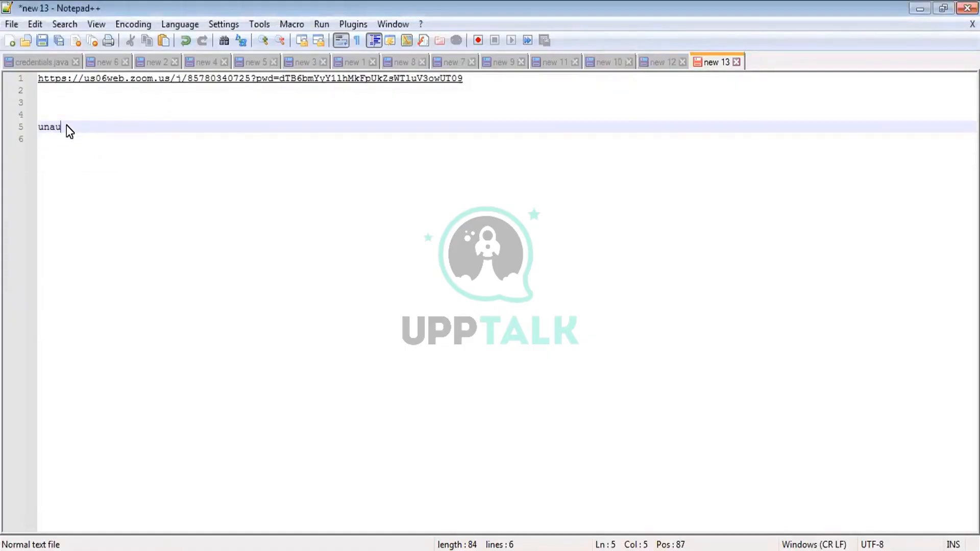
type("thenticated")
key("Return")
key("Return")
key("Return")
type("aut")
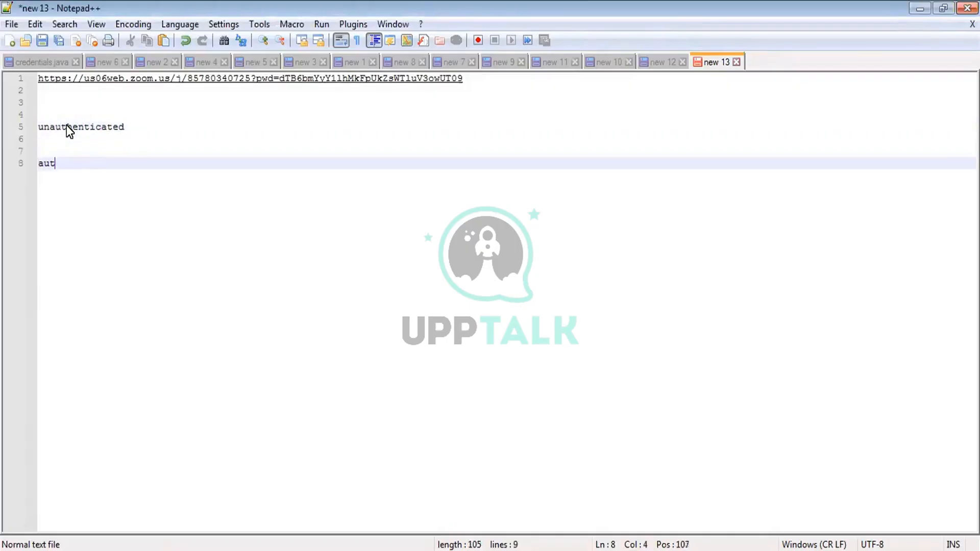
type("hentcated")
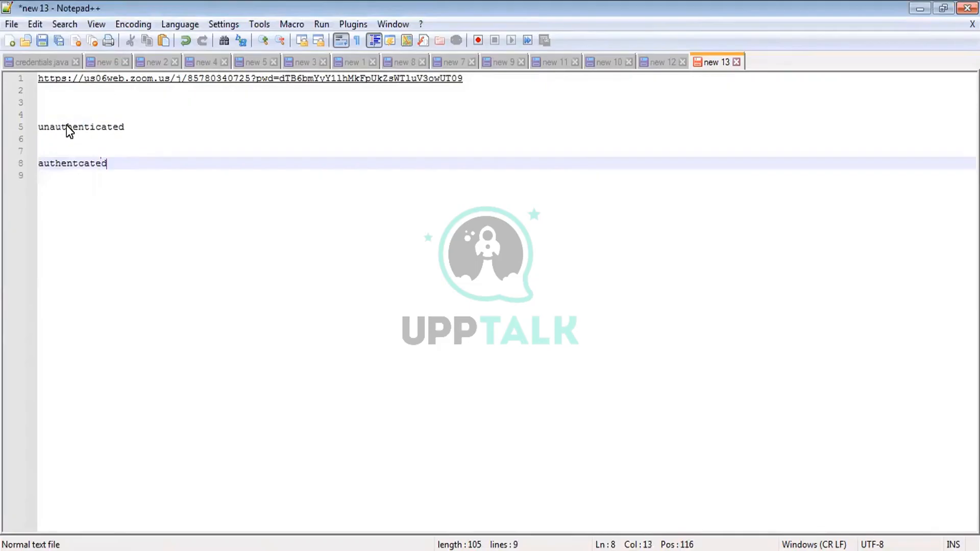
left_click(138, 140)
left_click(138, 126)
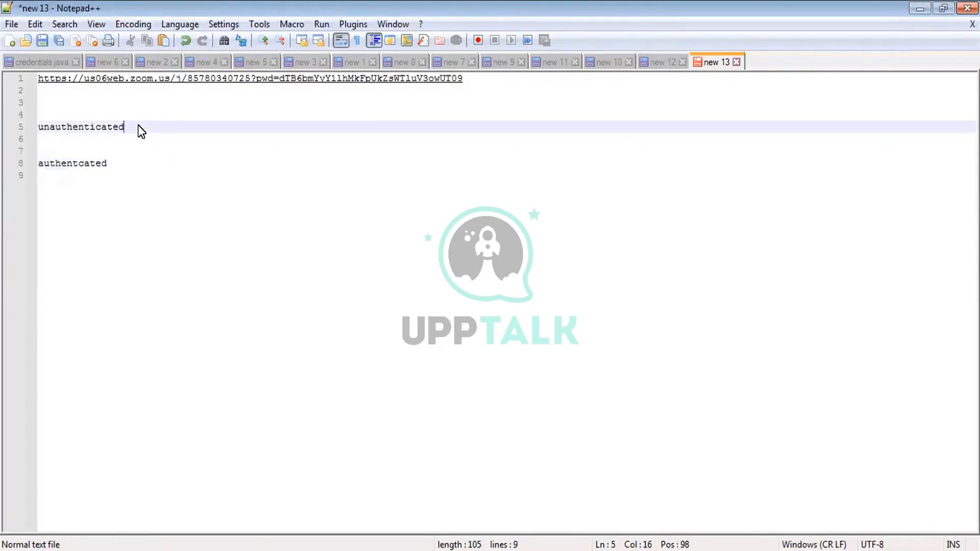
type(": URL , without cred")
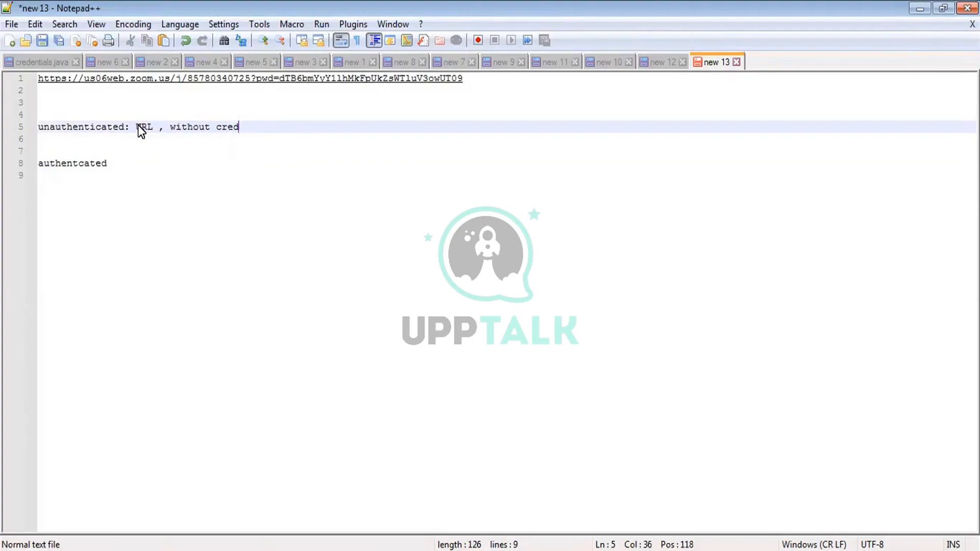
type("entials")
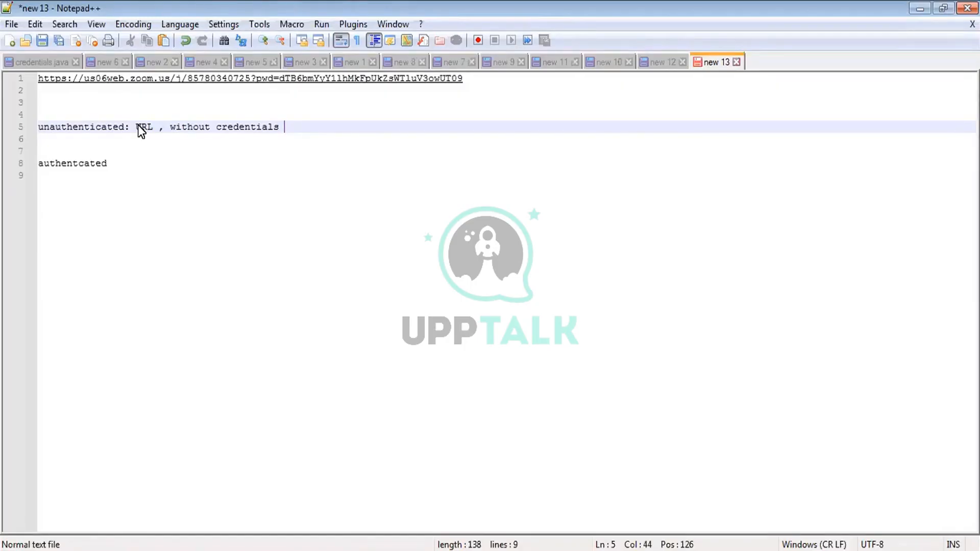
- Fix the 'authenticated' spelling and complete line 8 as 'authenticated: valid credentials'
left_click(80, 166)
type("i")
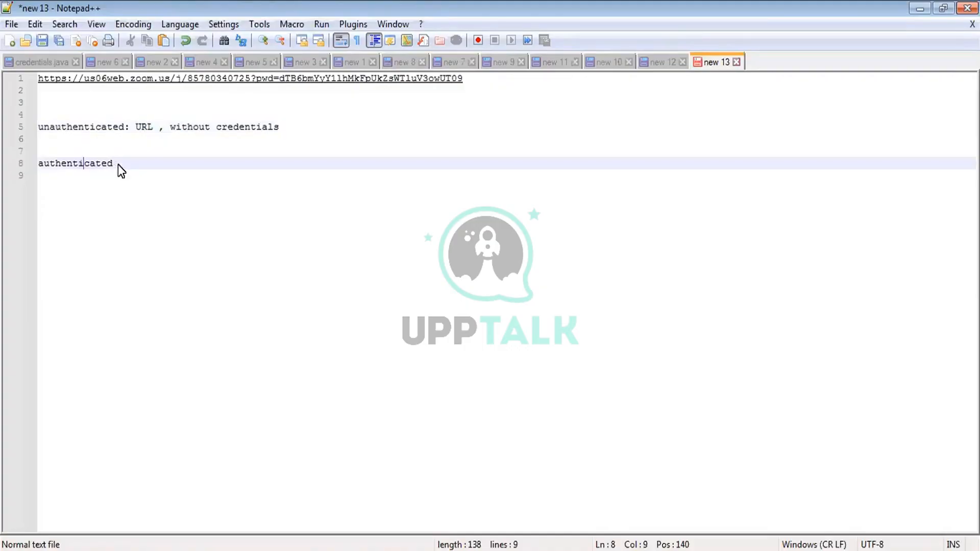
left_click(131, 165)
type(": vaid")
key("BackSpace")
key("BackSpace")
type("lid cre")
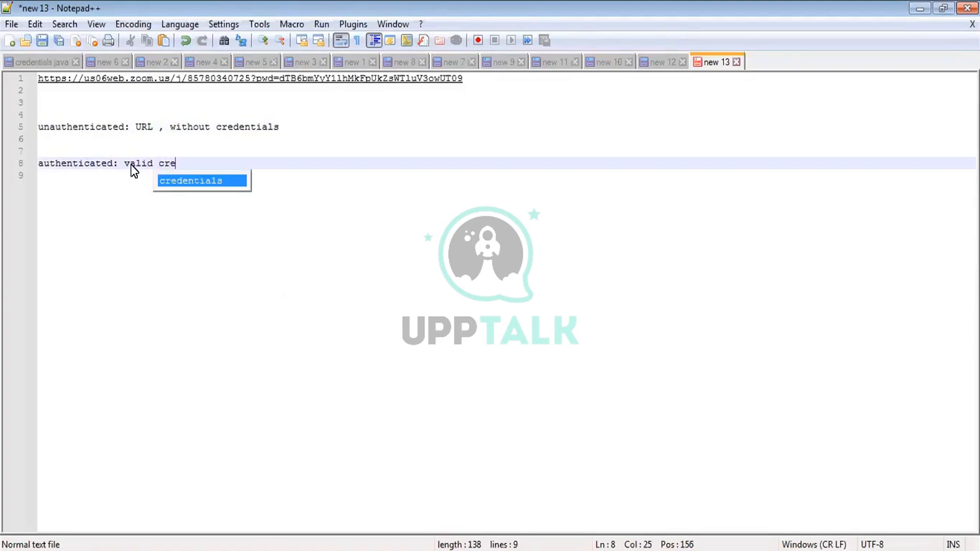
type("dentials")
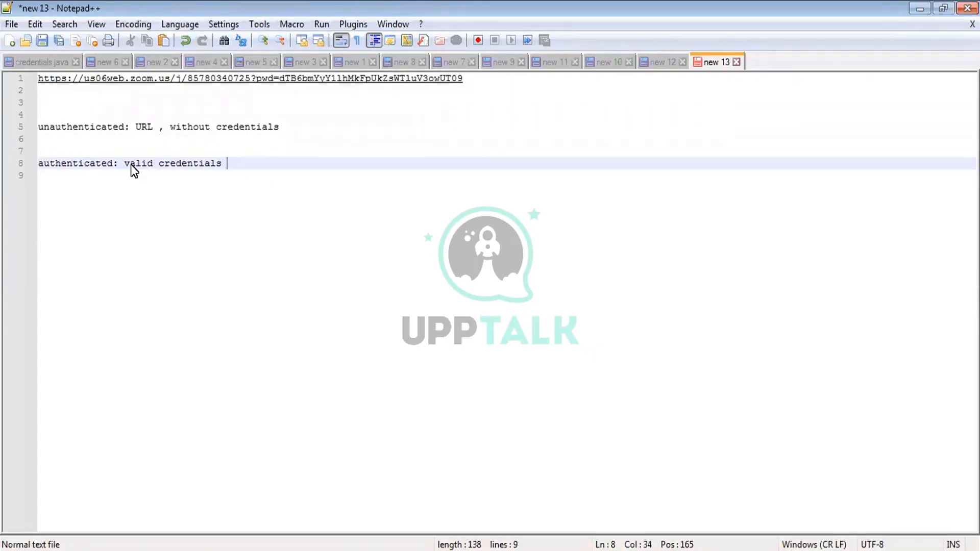
key("Return")
key("Return")
key("Return")
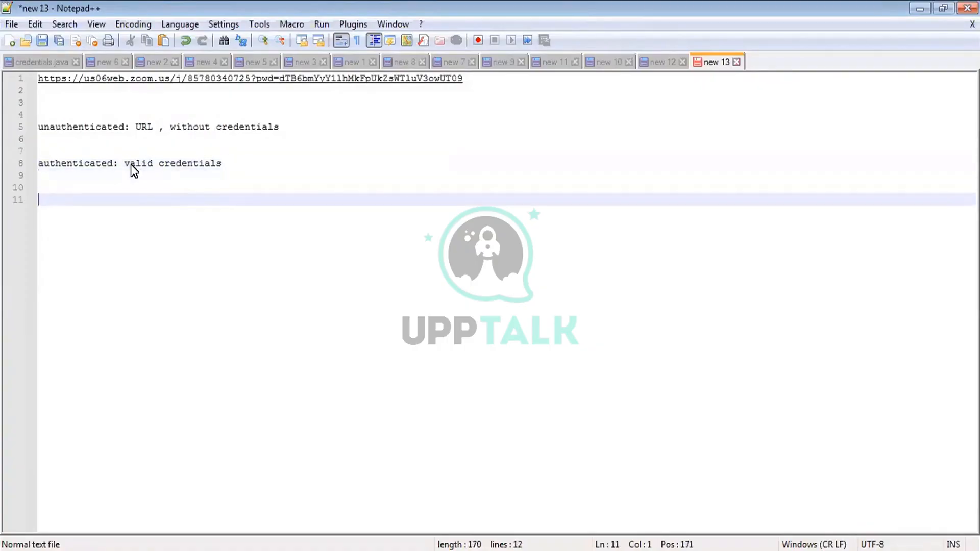
- Write the list items '1. unauthenticated' and '2. authenticated' on lines 11–12
type("1. u")
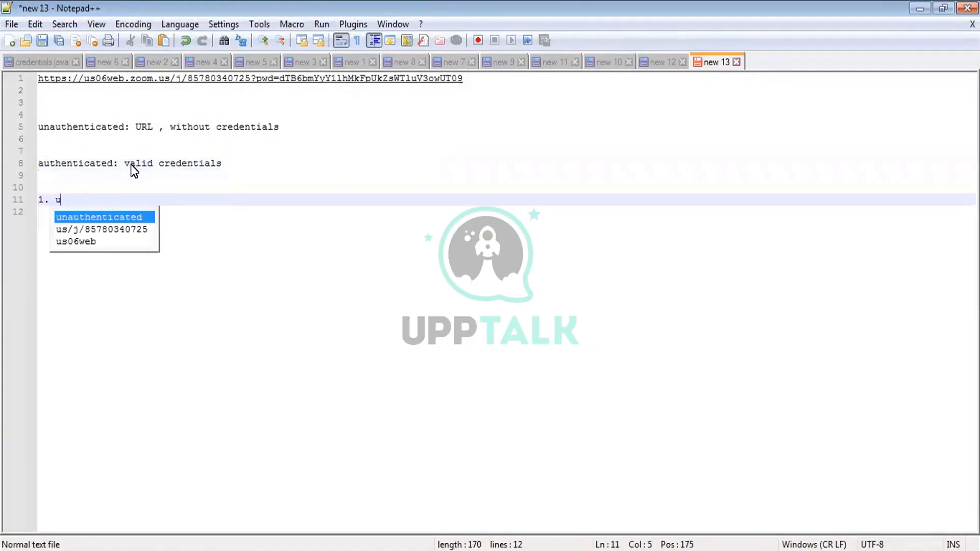
type("nauthenticated")
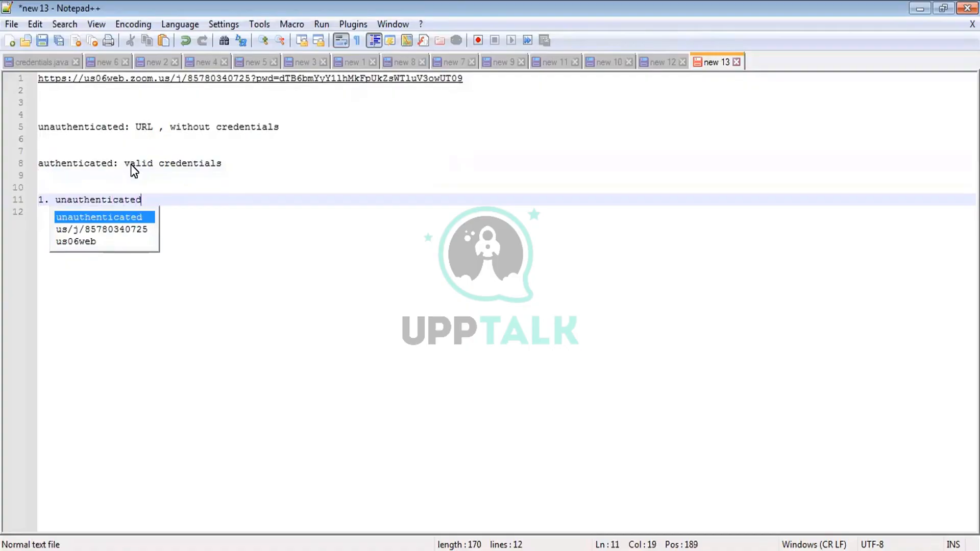
key("Return")
key("Return")
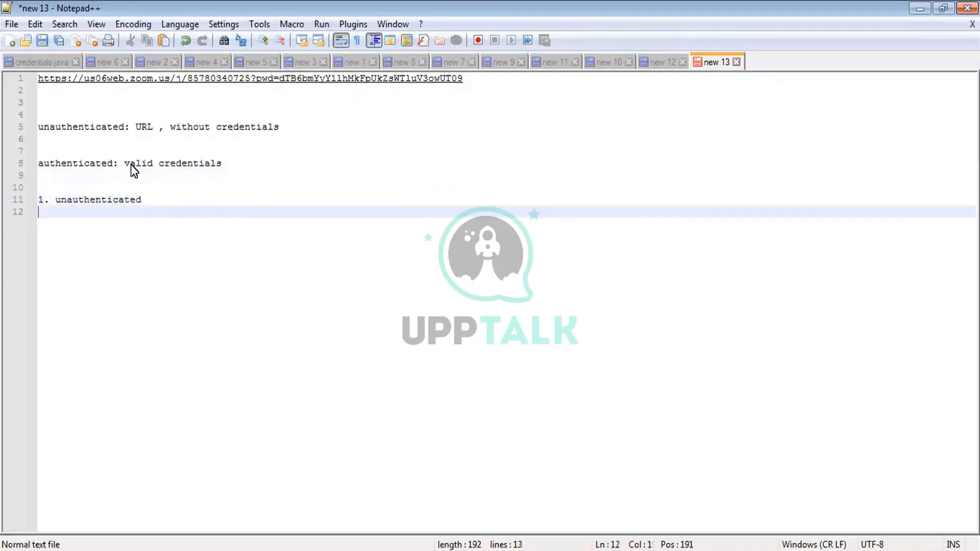
type("2. authen")
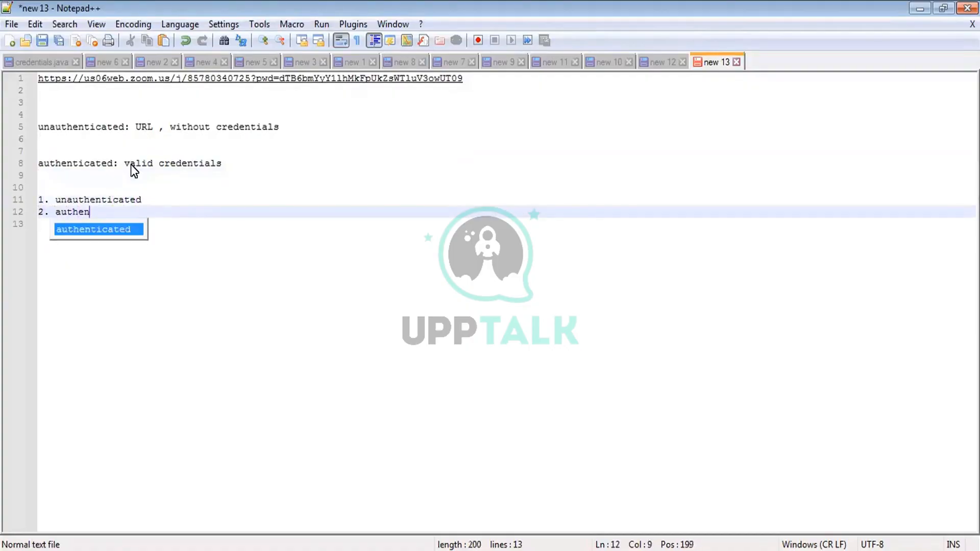
type("ticated")
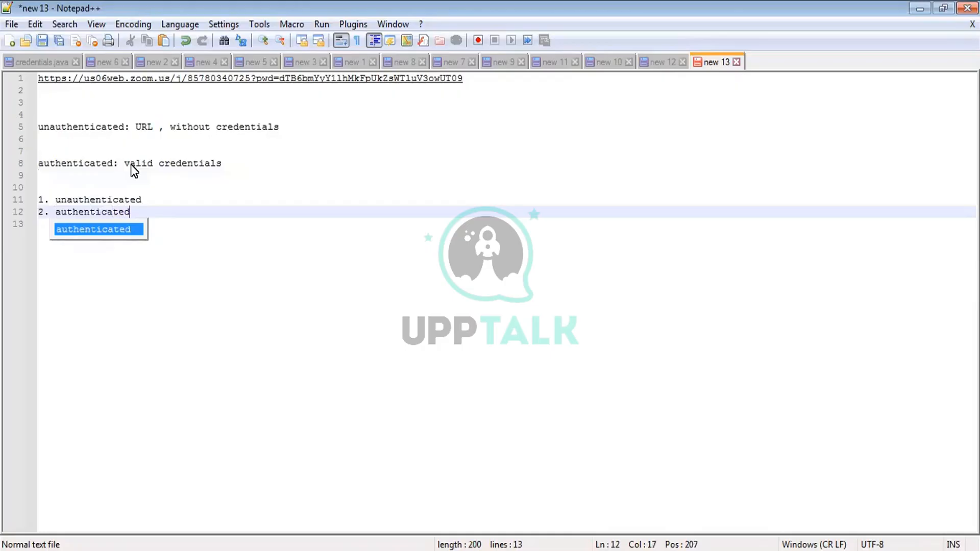
key("Return")
key("Return")
key("Return")
key("Return")
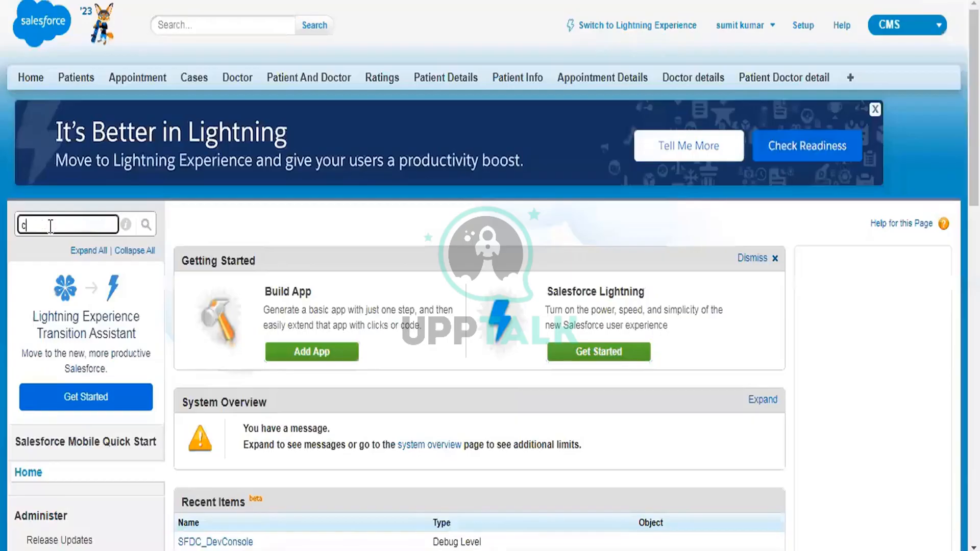
- Search Setup for 'sites', open Digital Experiences > All Sites, and highlight the page heading
key("BackSpace")
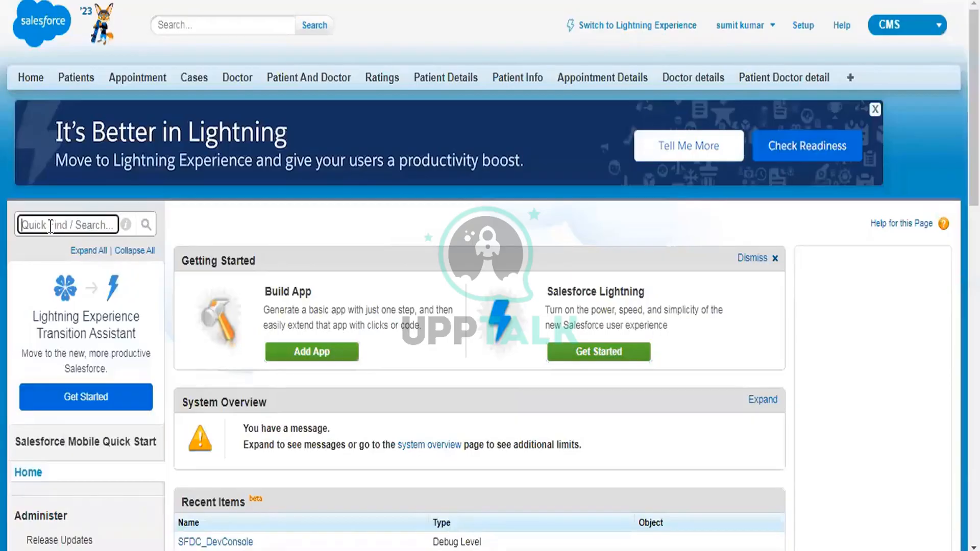
type("sites")
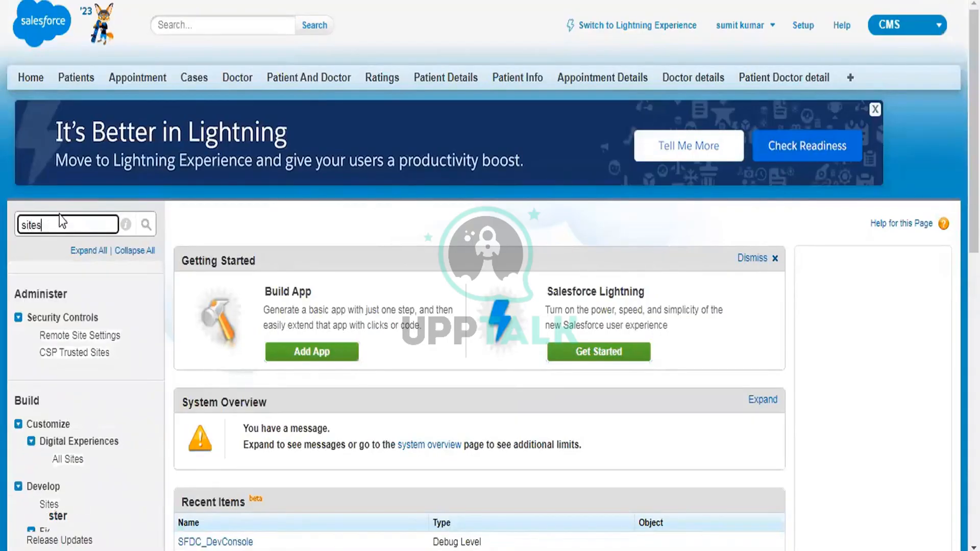
scroll(72, 263, "down", 3)
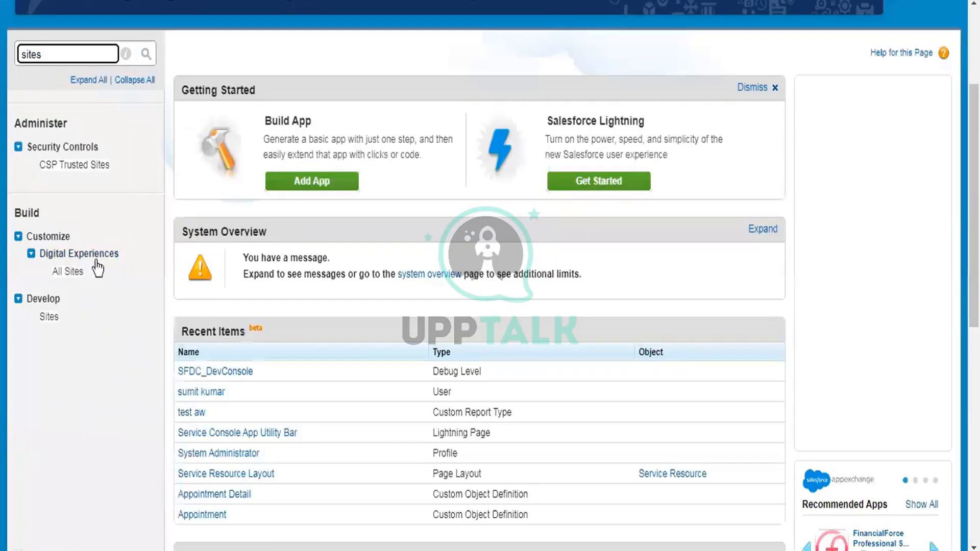
left_click(74, 274)
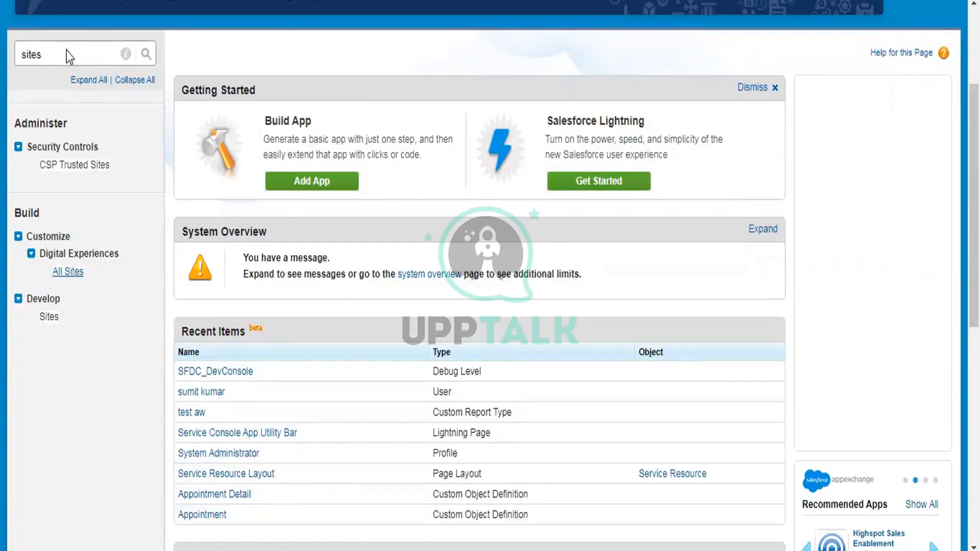
scroll(653, 197, "down", 2)
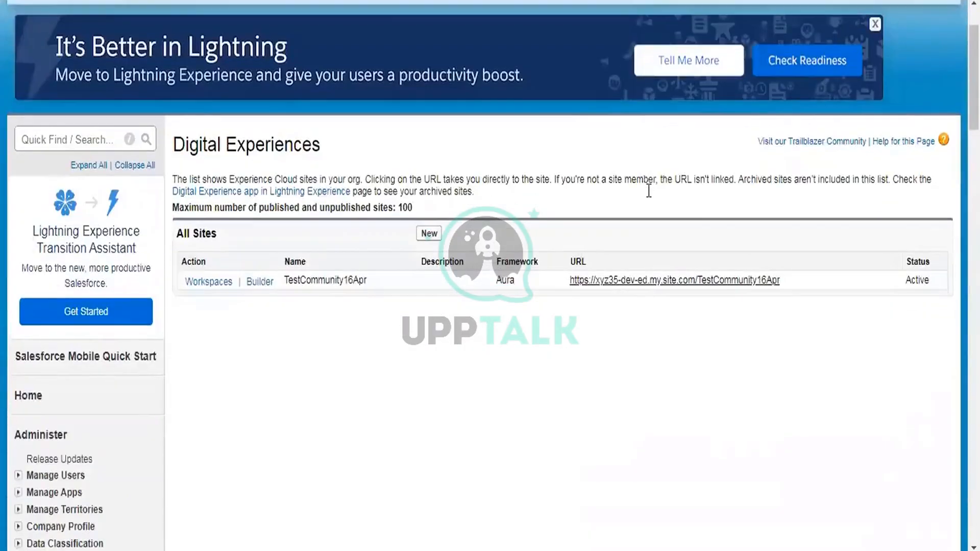
left_click_drag(175, 145, 319, 149)
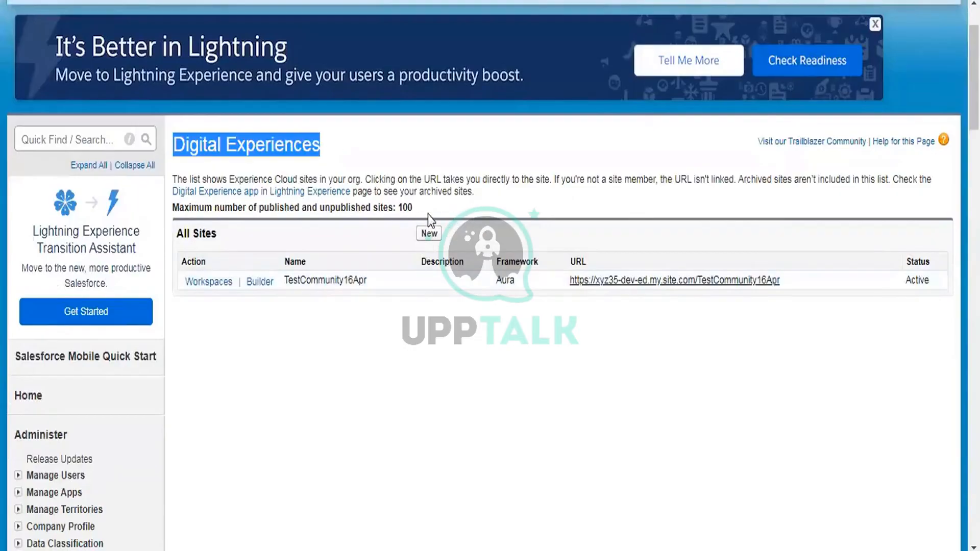
left_click(424, 236)
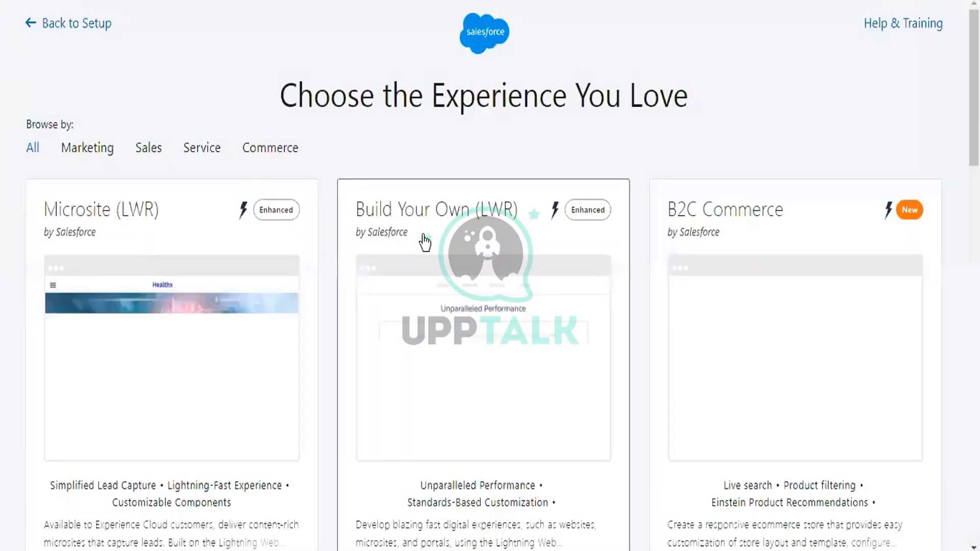
- Choose the Build Your Own (Aura) template from the gallery to start a new site
scroll(424, 242, "down", 8)
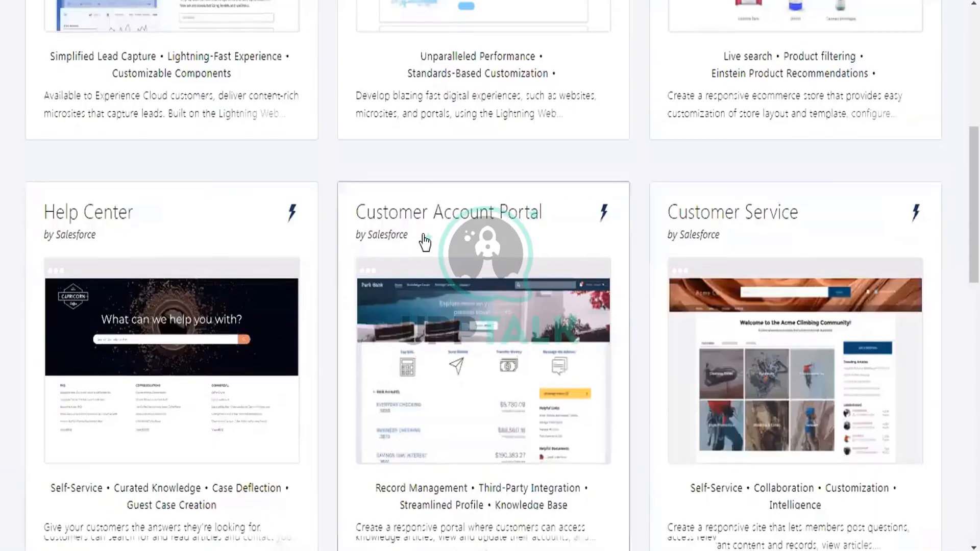
scroll(424, 242, "down", 1)
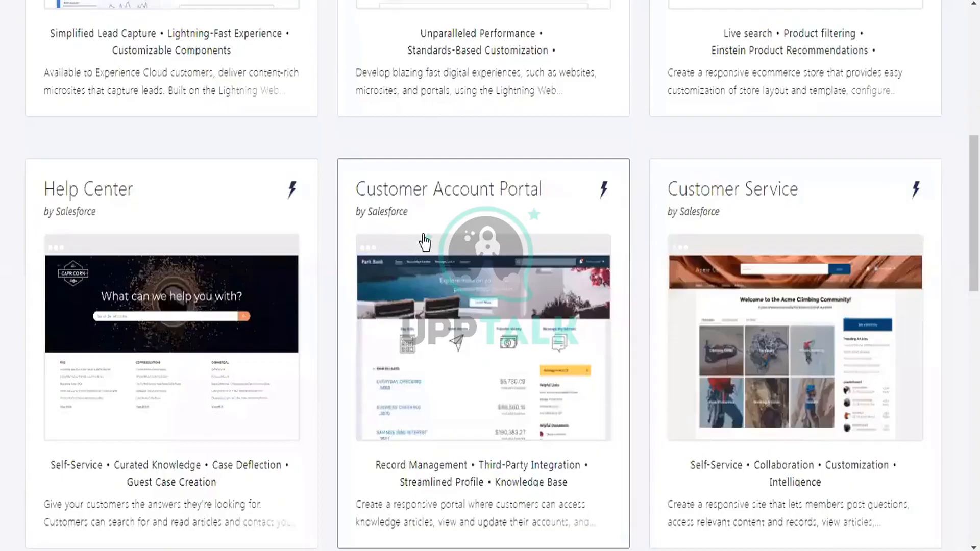
scroll(424, 242, "down", 9)
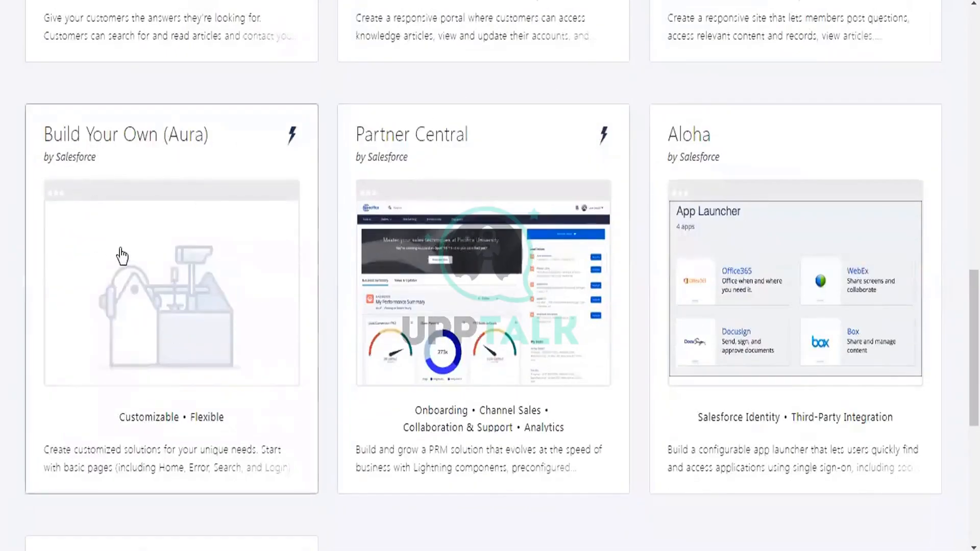
left_click(122, 255)
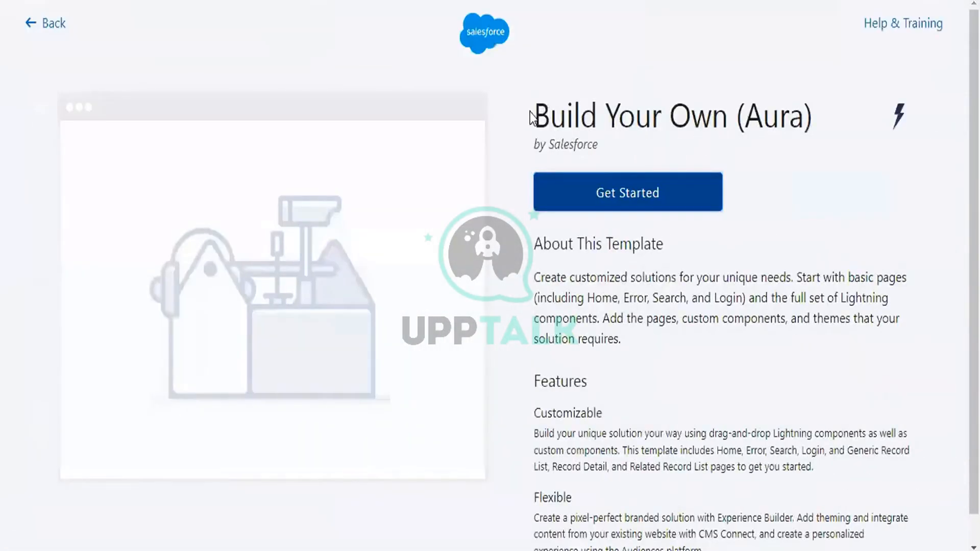
left_click_drag(531, 116, 813, 128)
scroll(870, 214, "down", 1)
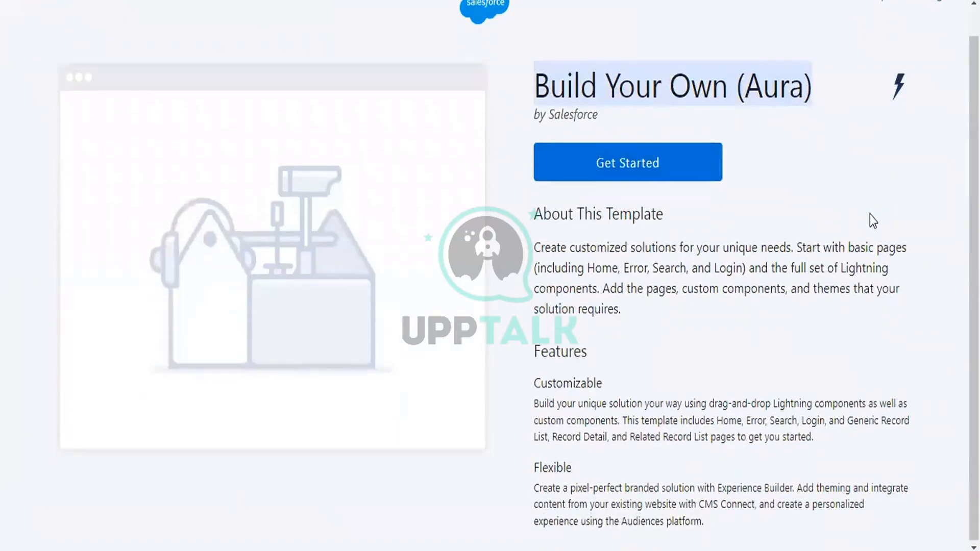
left_click(660, 176)
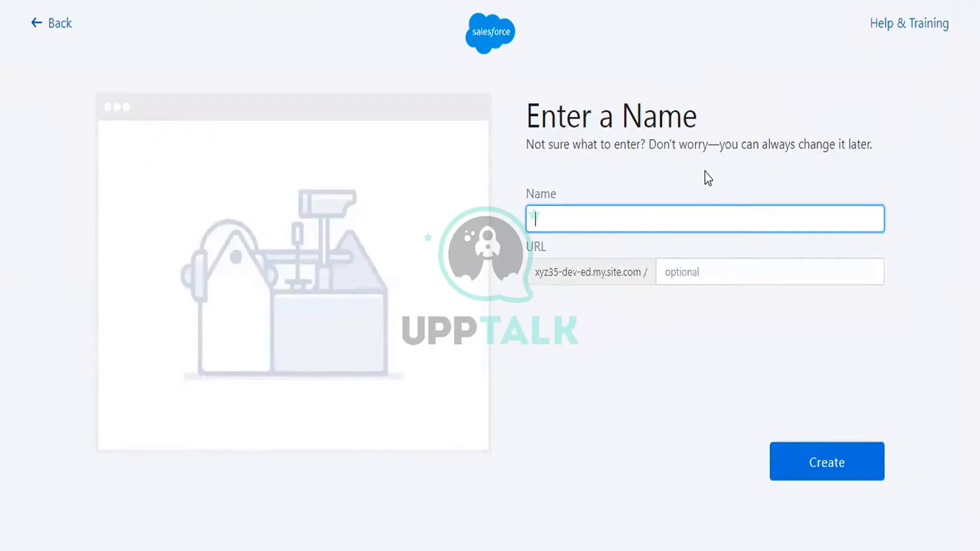
- Enter TestCommunity4Jan as both site name and URL path, then create the site
type("TestCommunity")
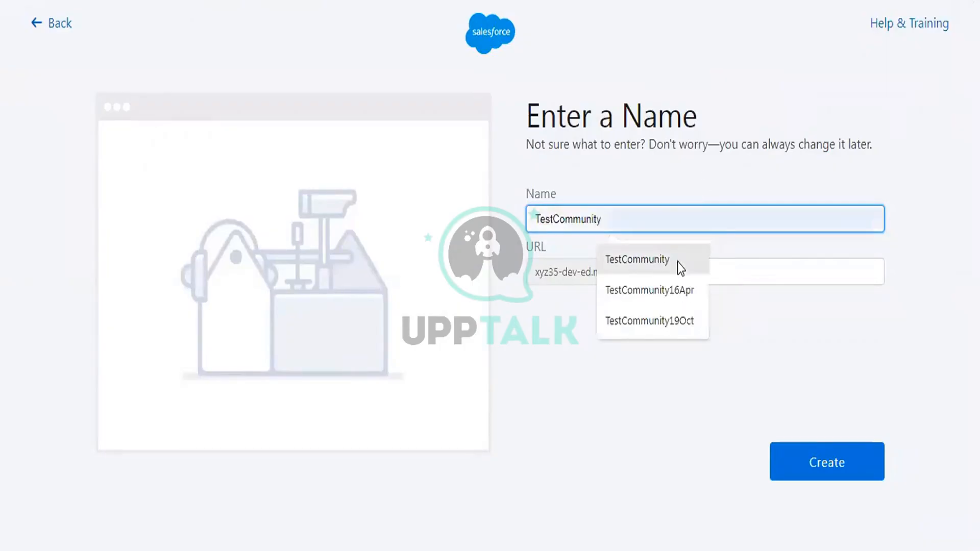
left_click(678, 262)
left_click(651, 219)
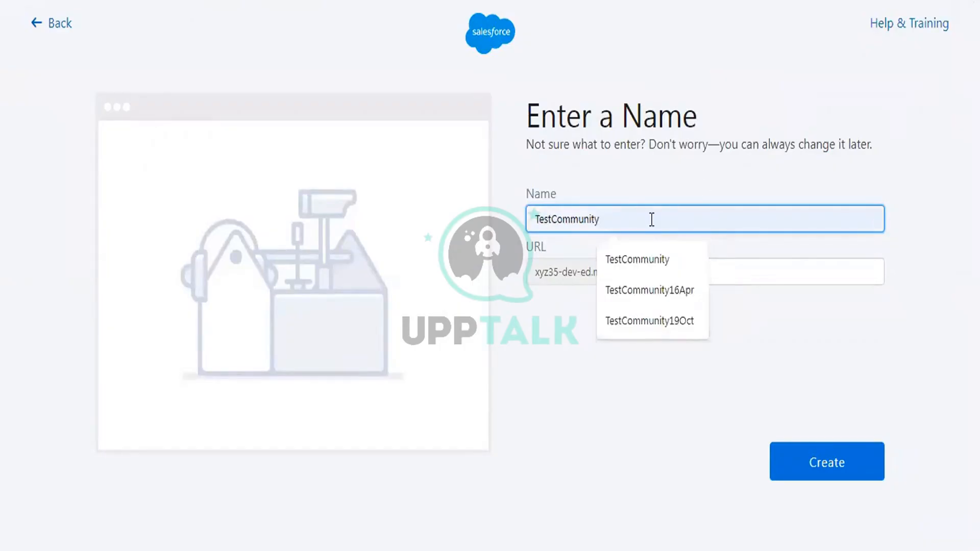
type("4")
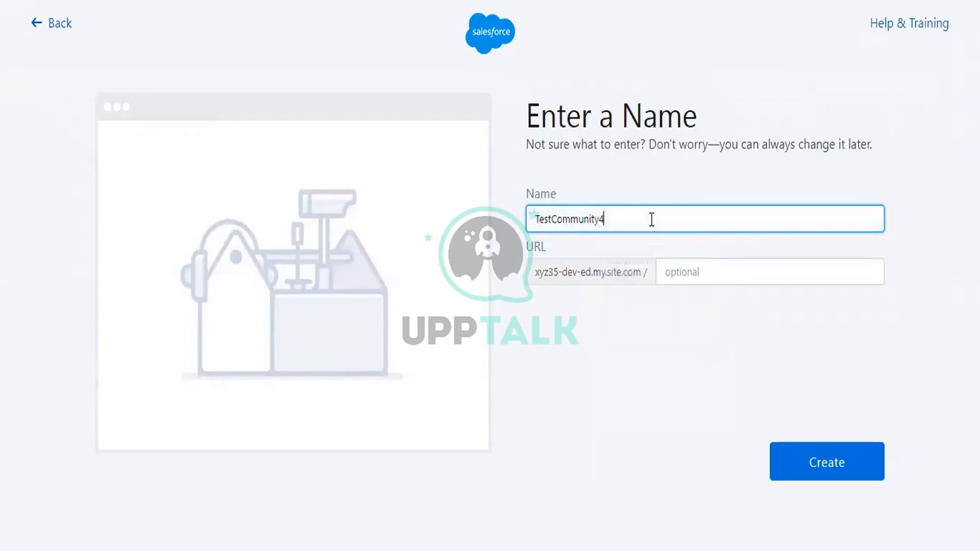
type("Jan")
left_click(689, 274)
left_click(782, 310)
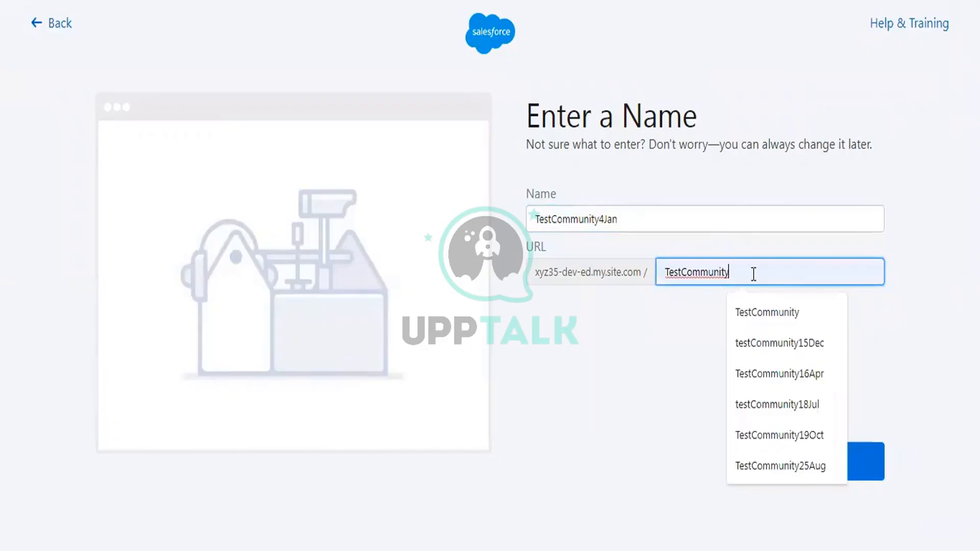
type("4Jan")
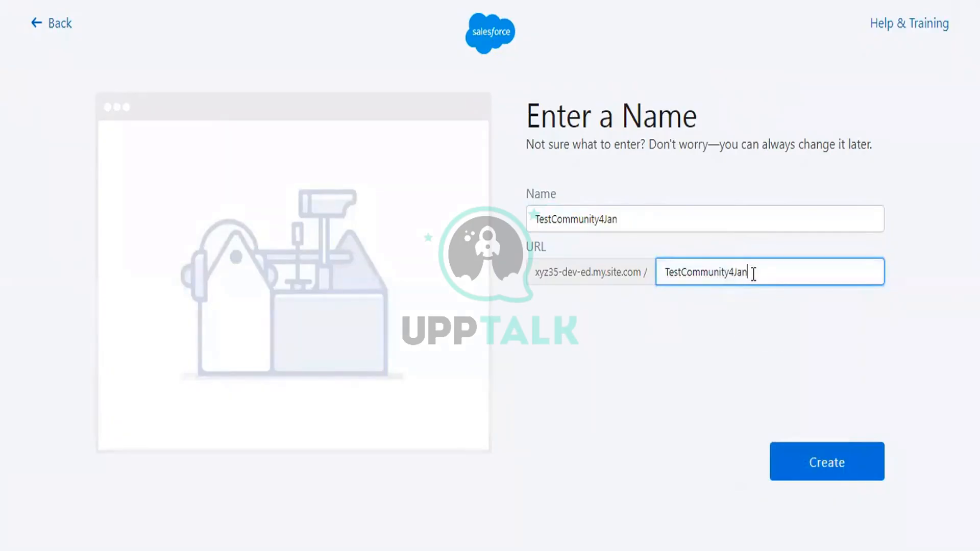
left_click(847, 474)
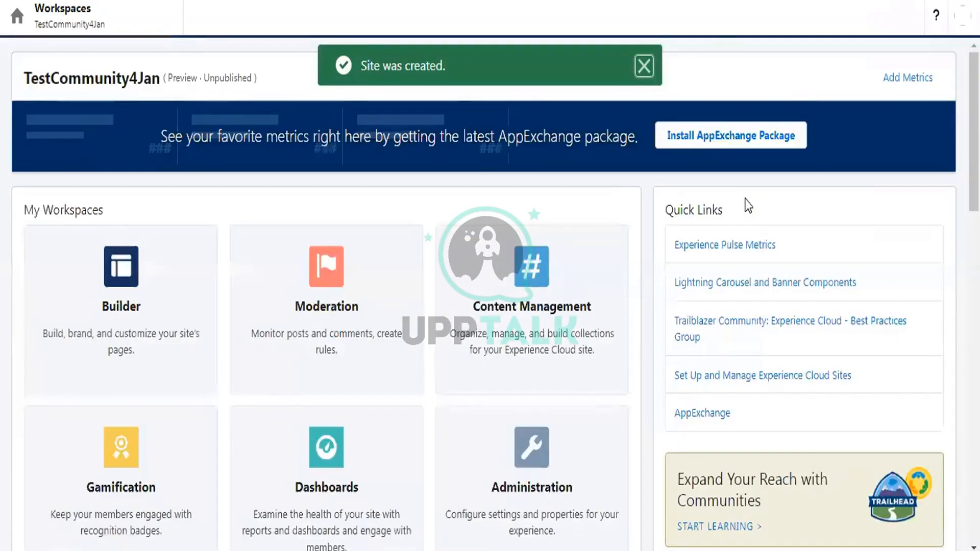
- Scroll the TestCommunity4Jan Workspaces page down to the Builder tile and open it
scroll(208, 283, "down", 2)
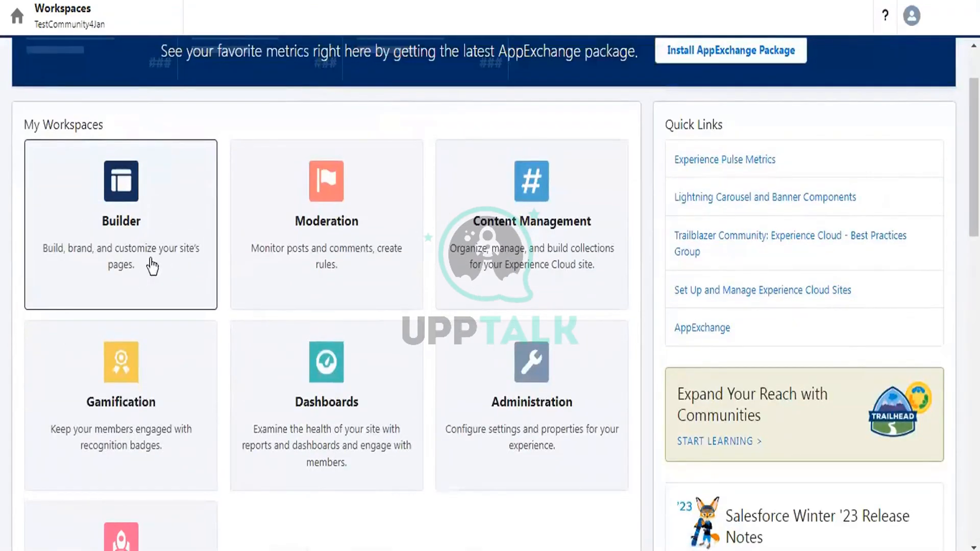
left_click(168, 212)
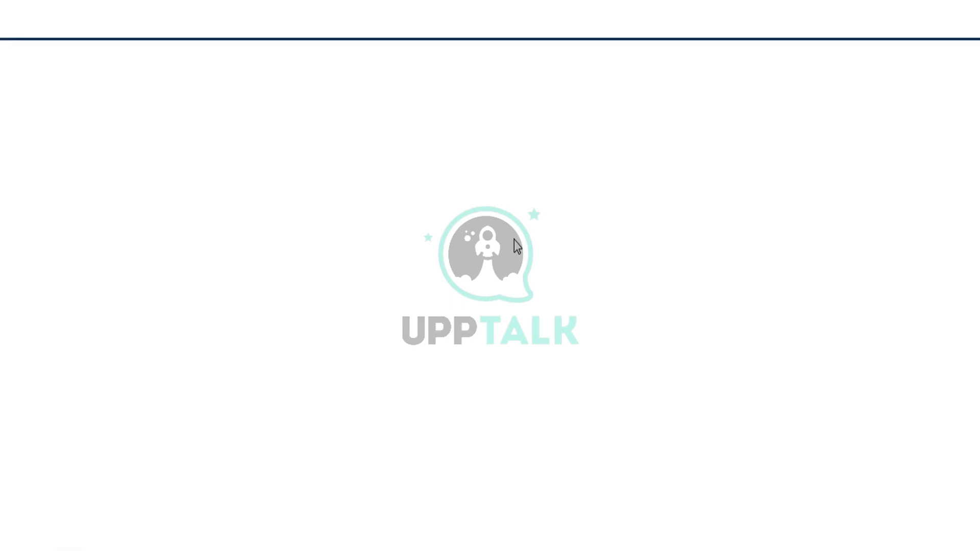
- Continue past the Builder tour and close the Pages Menu tour popup
left_click(570, 280)
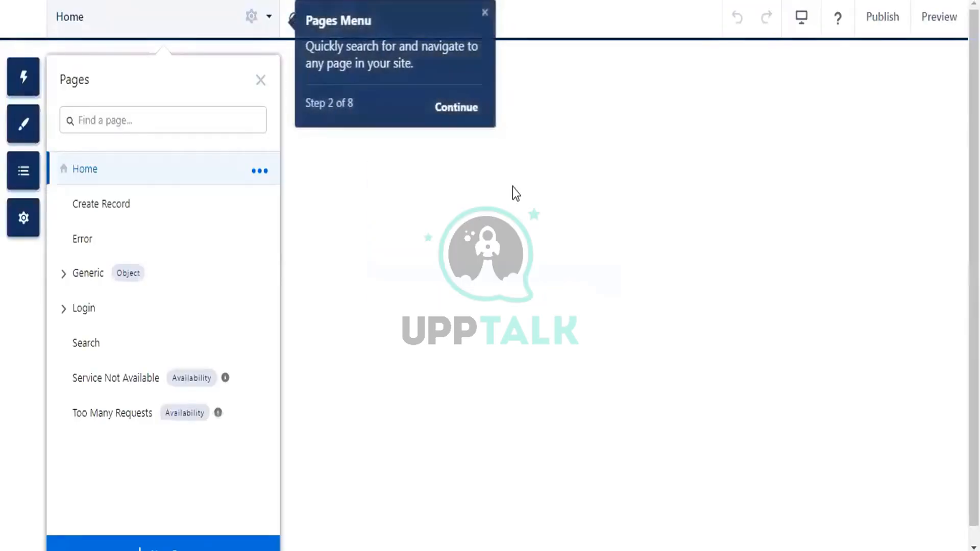
left_click(484, 12)
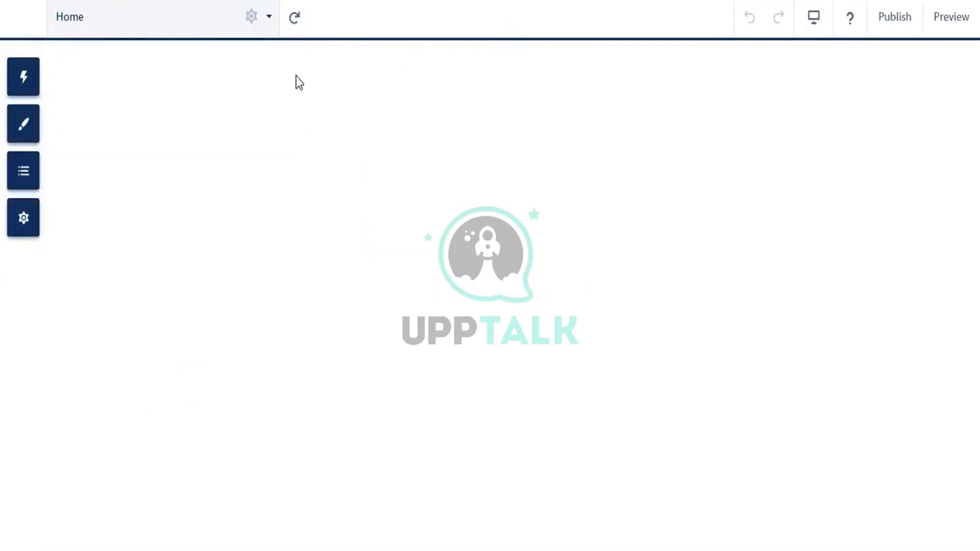
- Append 'test community 4 Jan' to the Home page heading and colour those words red
left_click(476, 225)
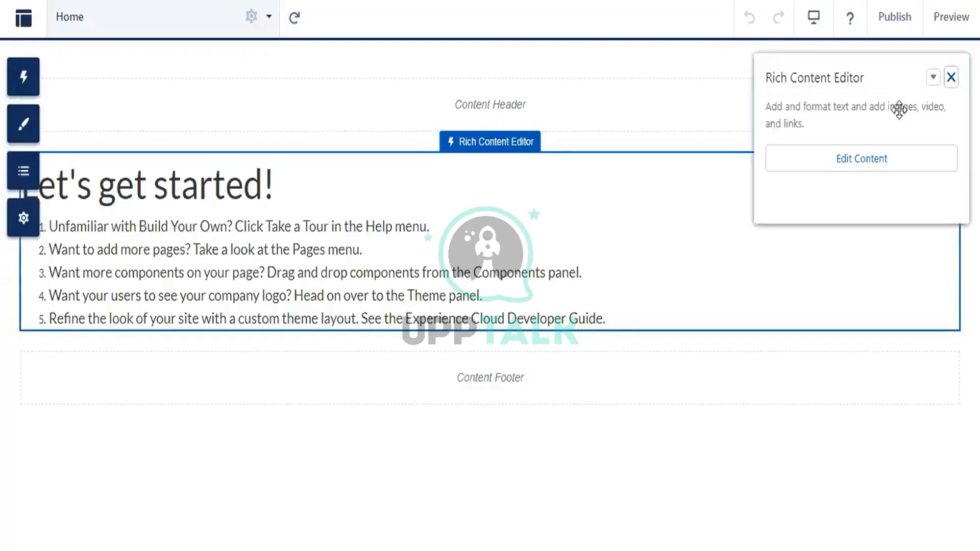
double_click(301, 179)
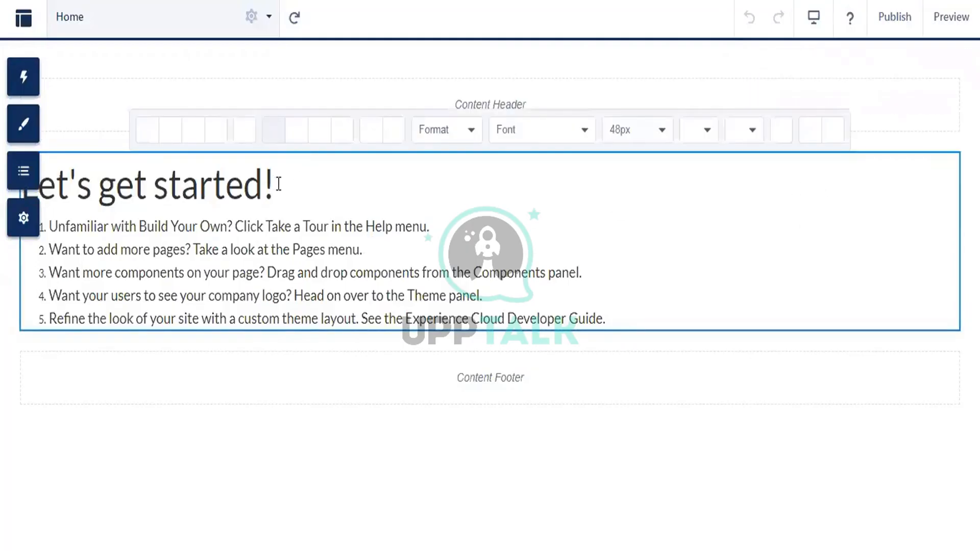
type("test commun")
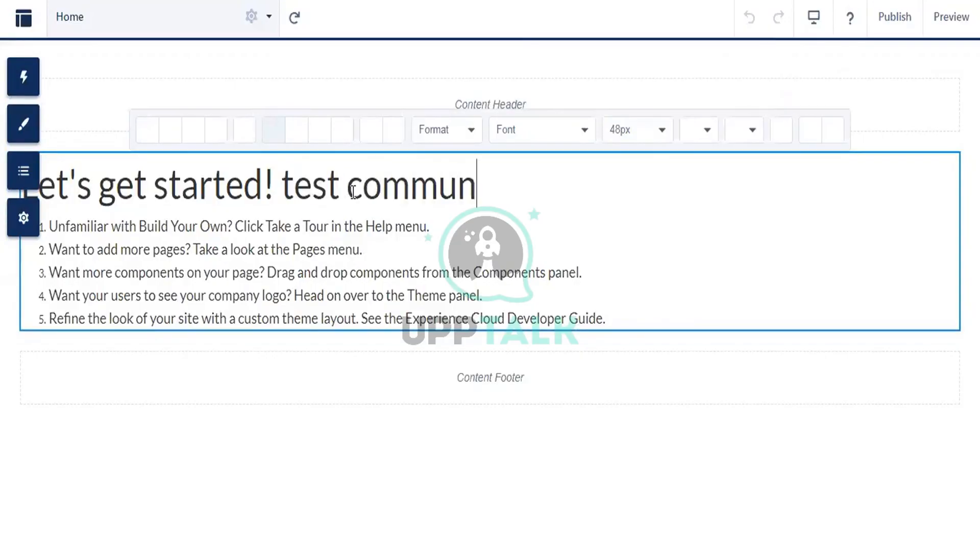
type("ity 4")
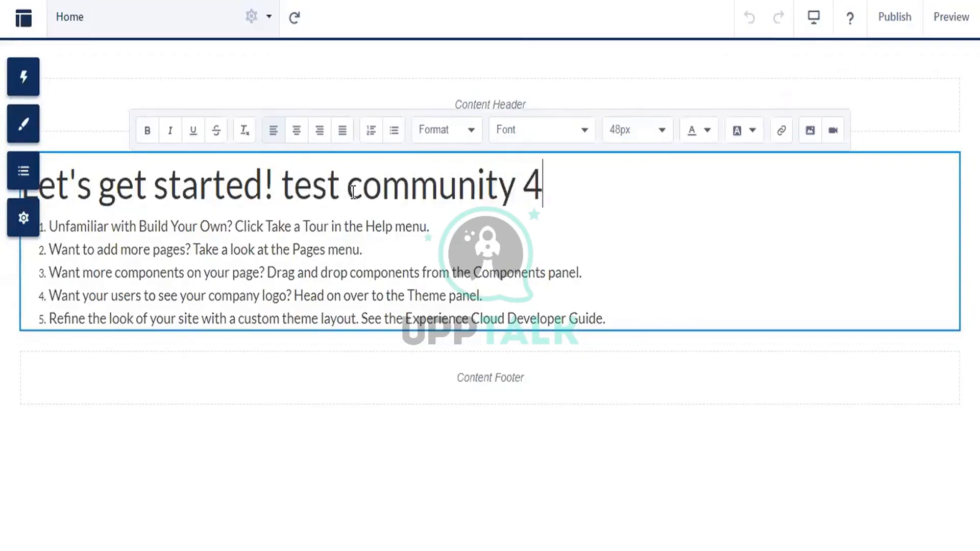
type(" Jan")
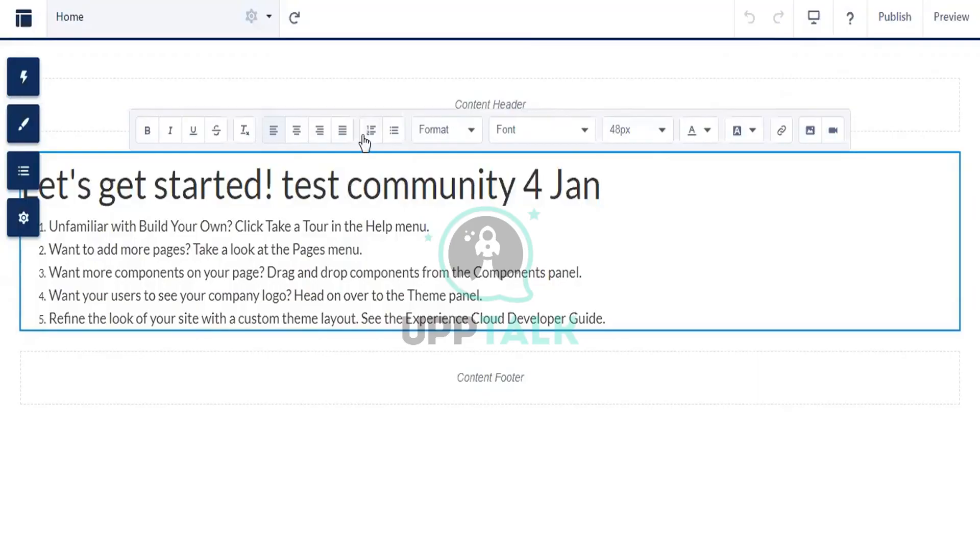
left_click_drag(281, 185, 633, 185)
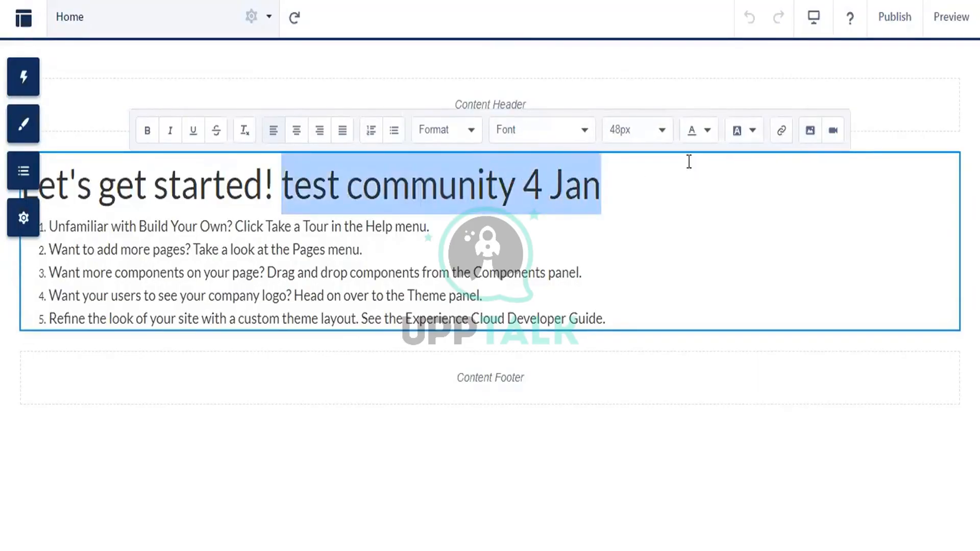
left_click(707, 130)
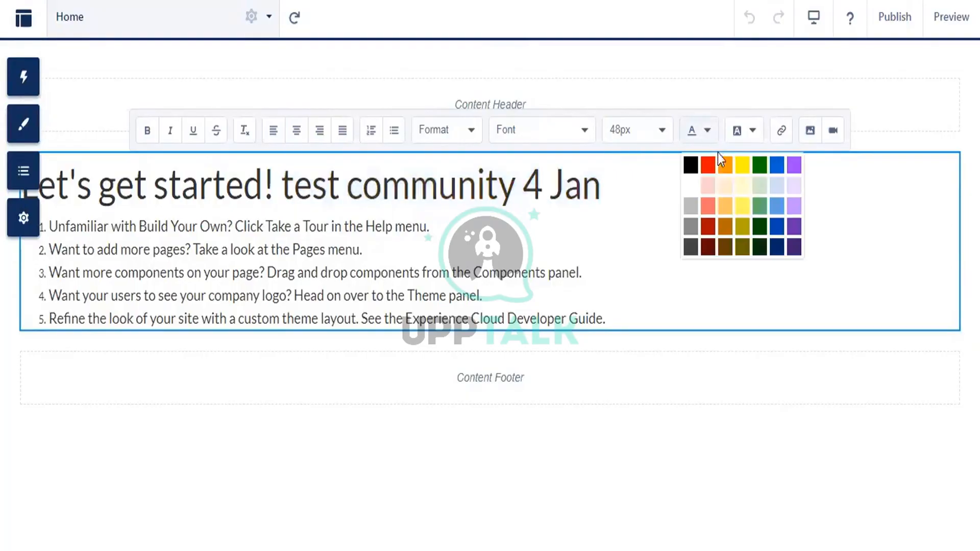
left_click(643, 182)
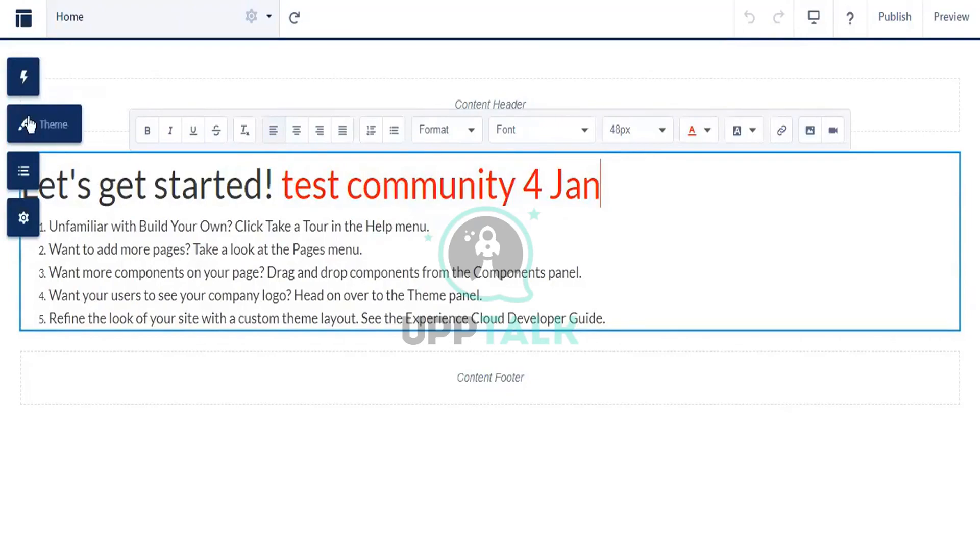
left_click(54, 126)
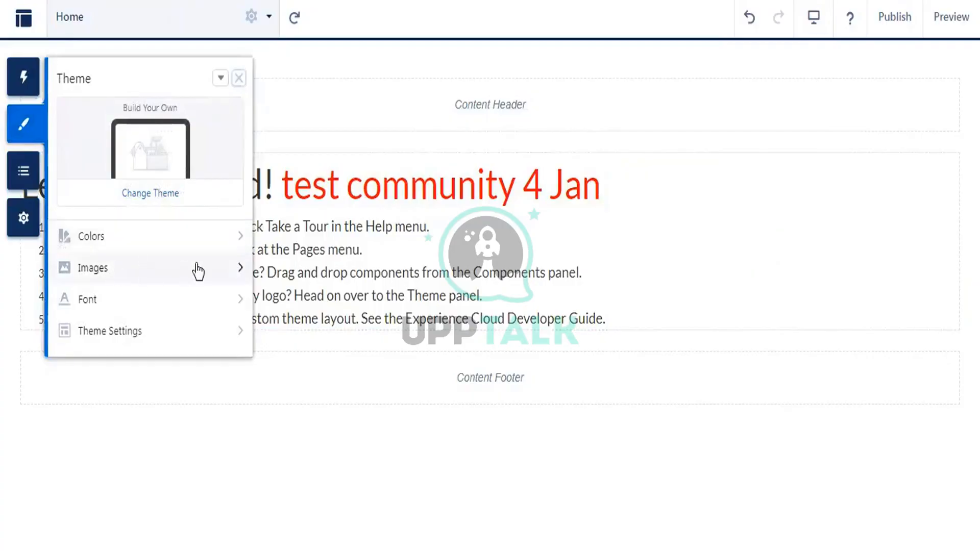
left_click(238, 78)
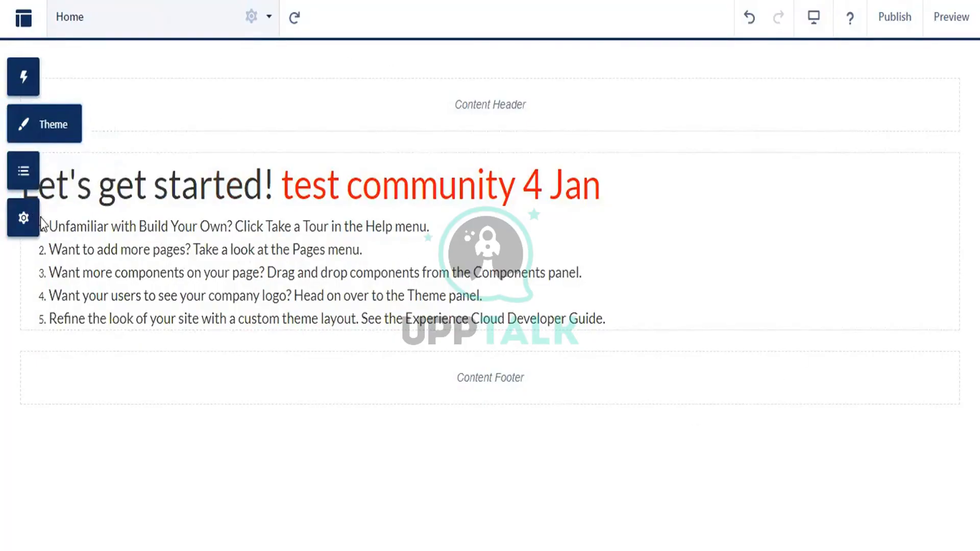
left_click(62, 220)
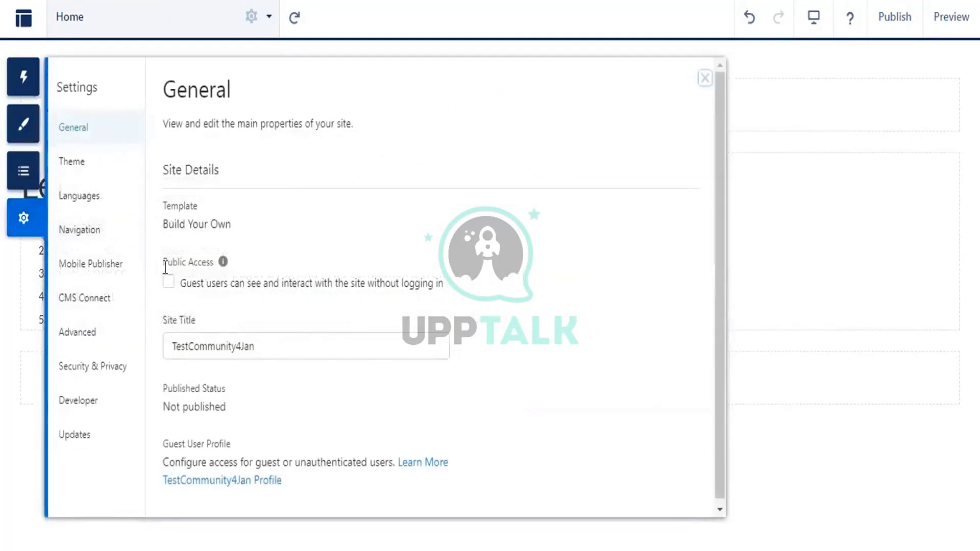
- Enable Public Access in the site's General settings so guests can browse without logging in
left_click_drag(164, 262, 214, 262)
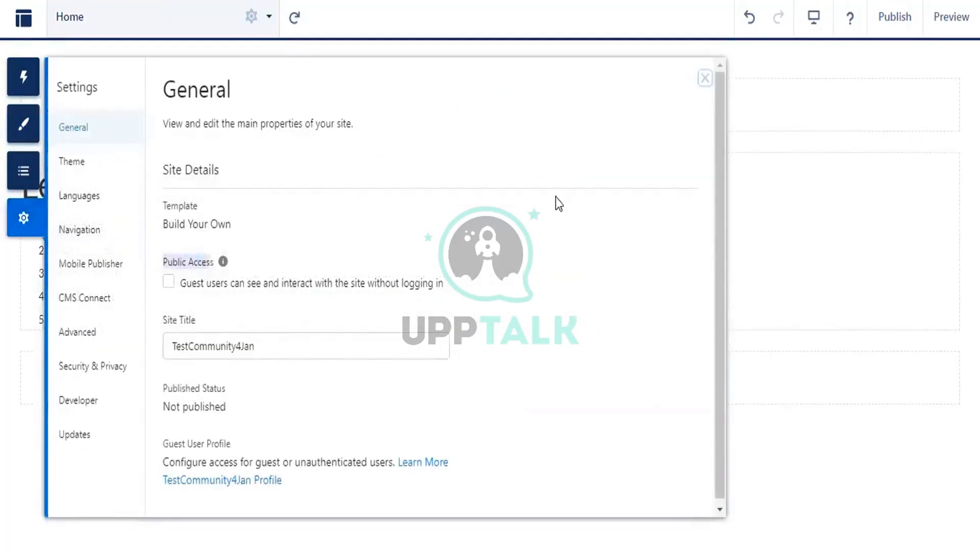
left_click(705, 78)
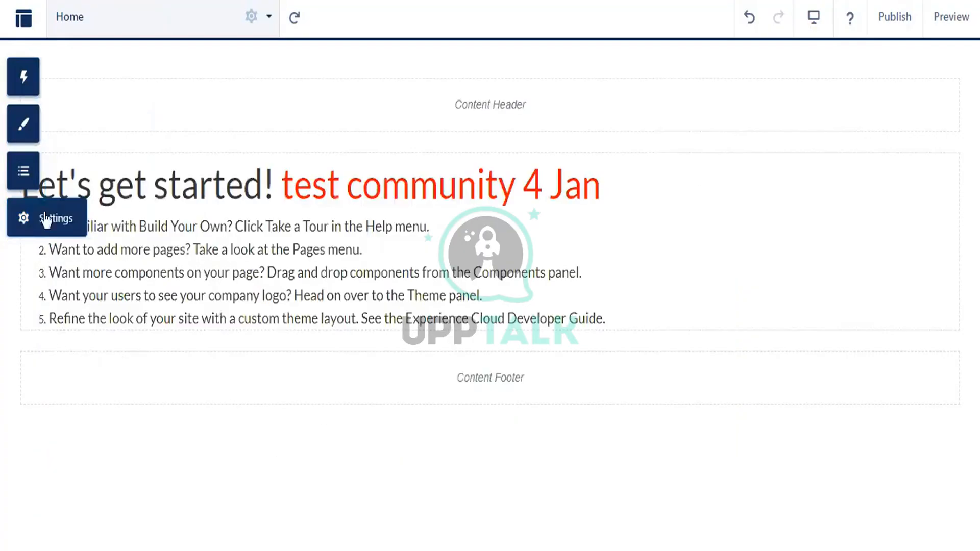
left_click(63, 219)
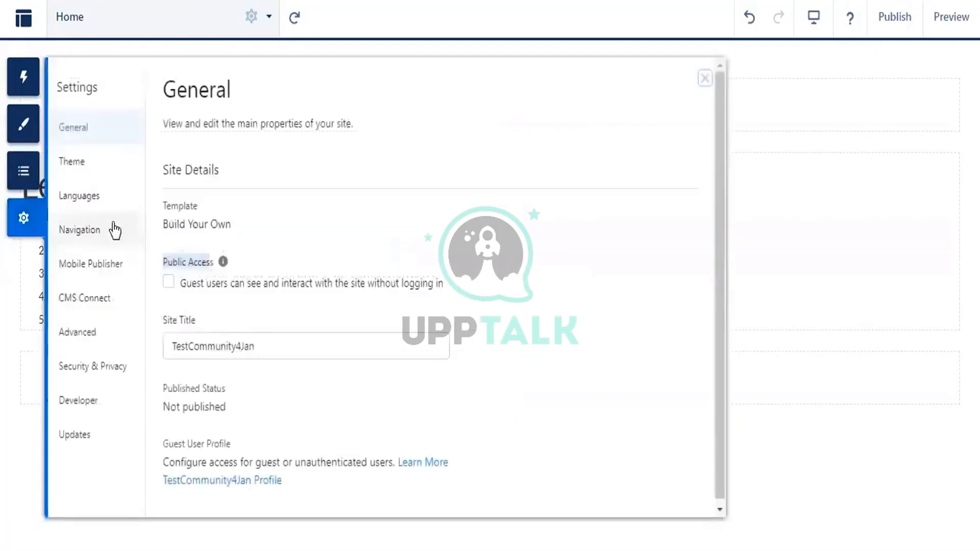
left_click(168, 282)
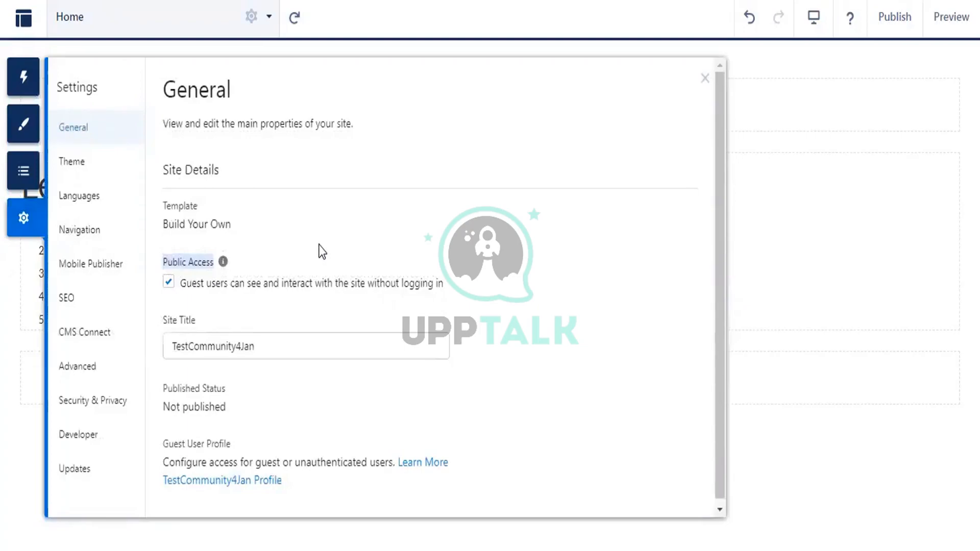
left_click(167, 285)
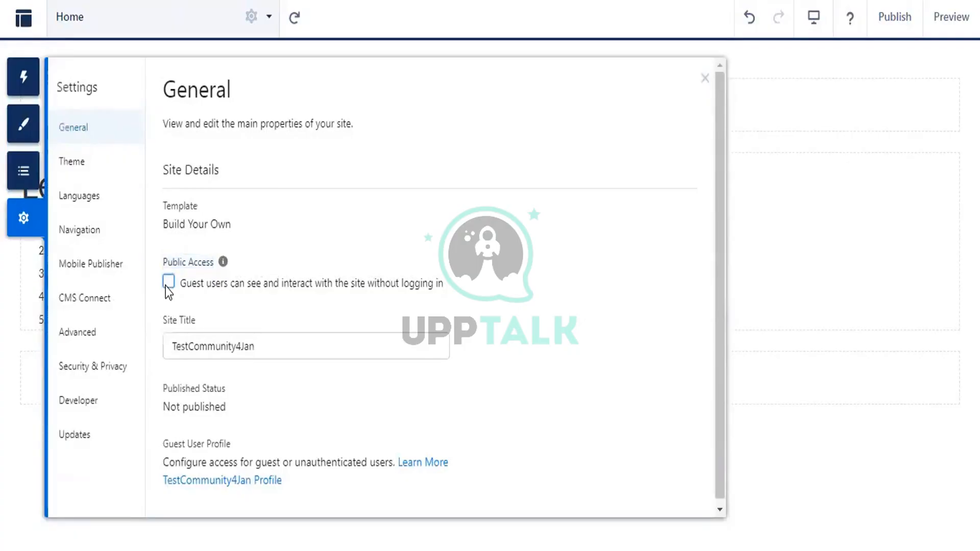
left_click(167, 283)
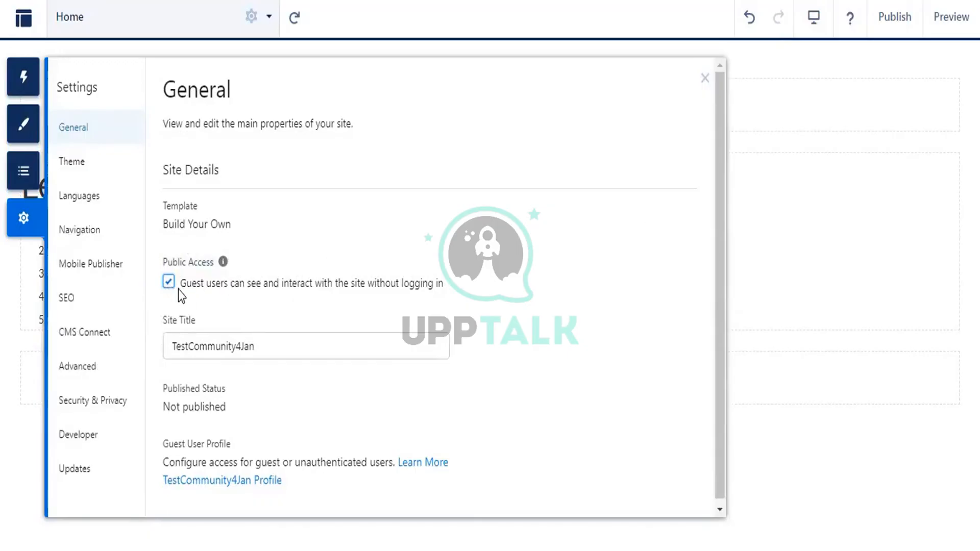
left_click_drag(178, 286, 443, 291)
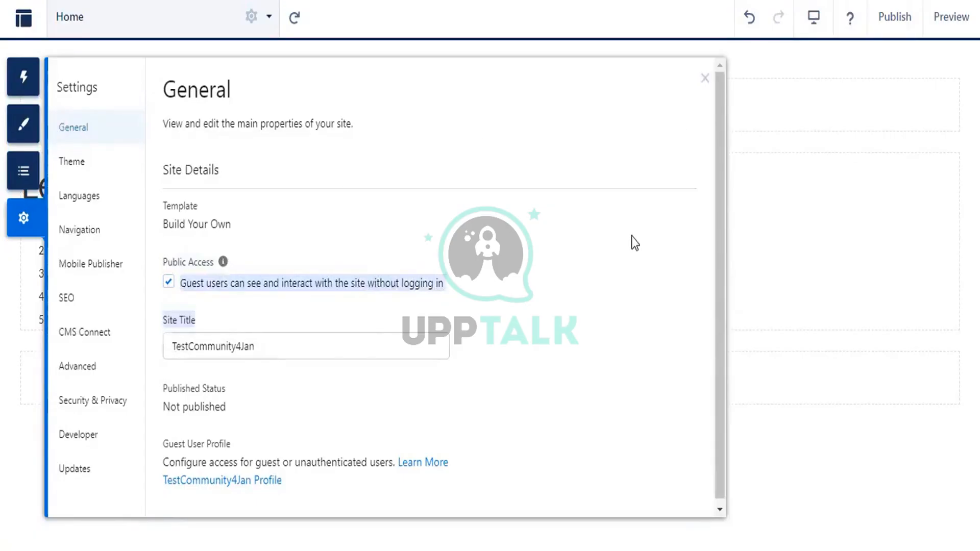
left_click(705, 79)
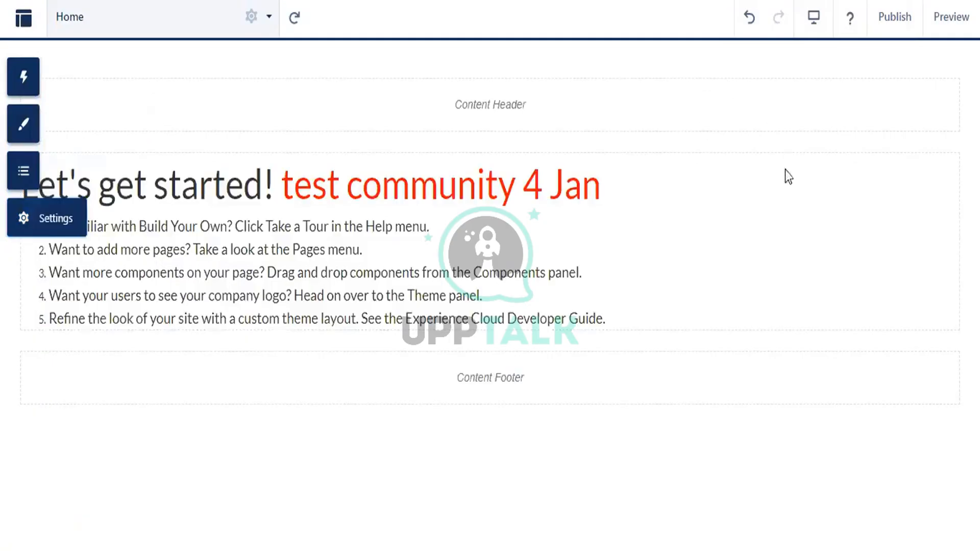
left_click(886, 19)
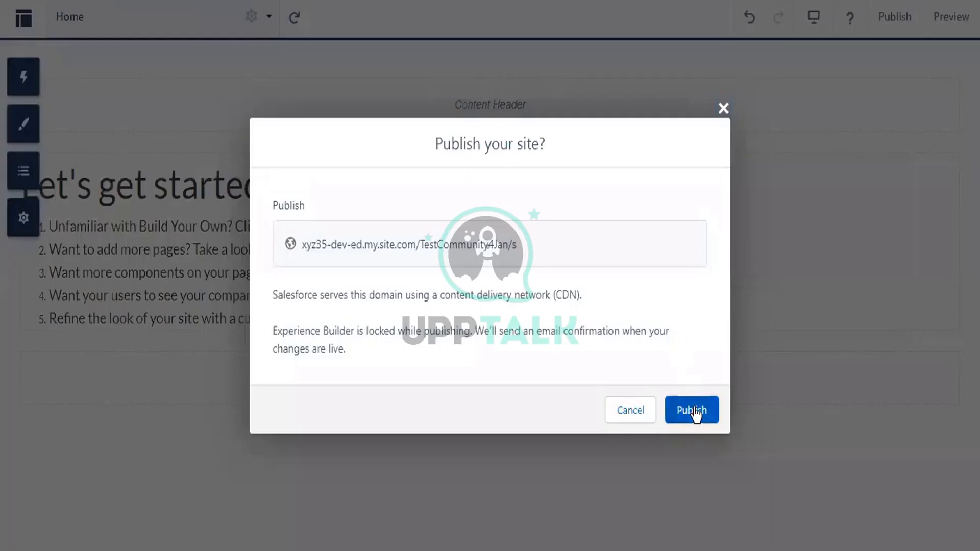
- Confirm publishing the TestCommunity4Jan site and acknowledge the publishing notice
left_click(692, 412)
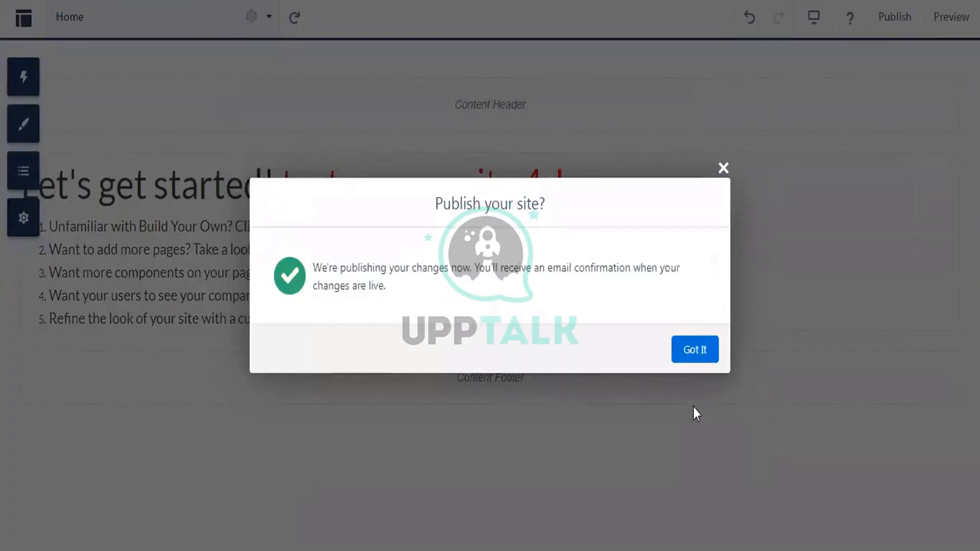
left_click(705, 350)
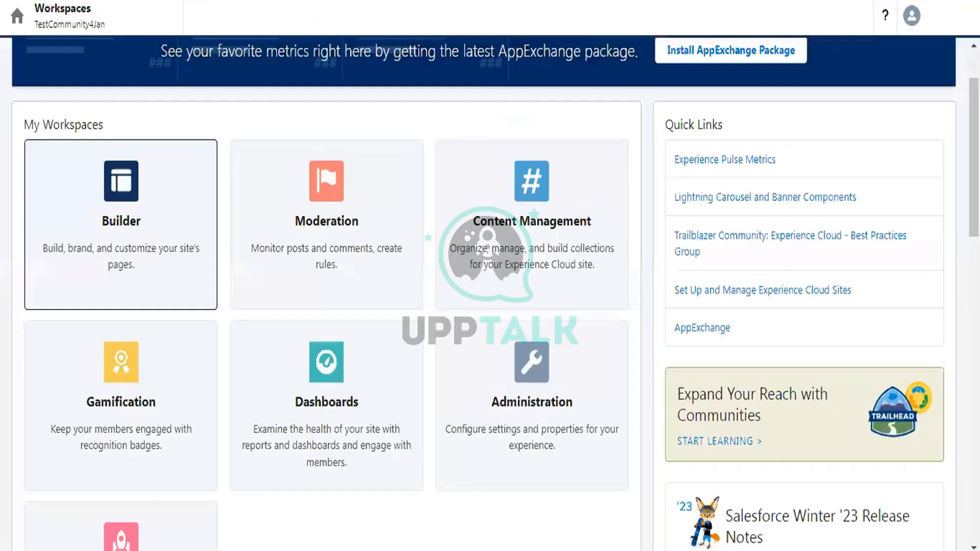
- Activate the TestCommunity4Jan site in Administration settings and confirm the activation
scroll(561, 311, "down", 2)
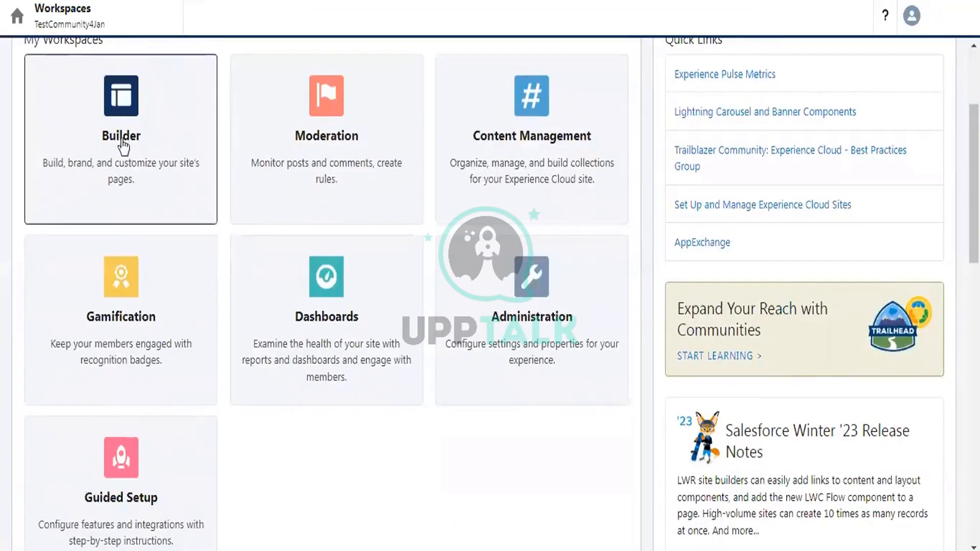
left_click(558, 289)
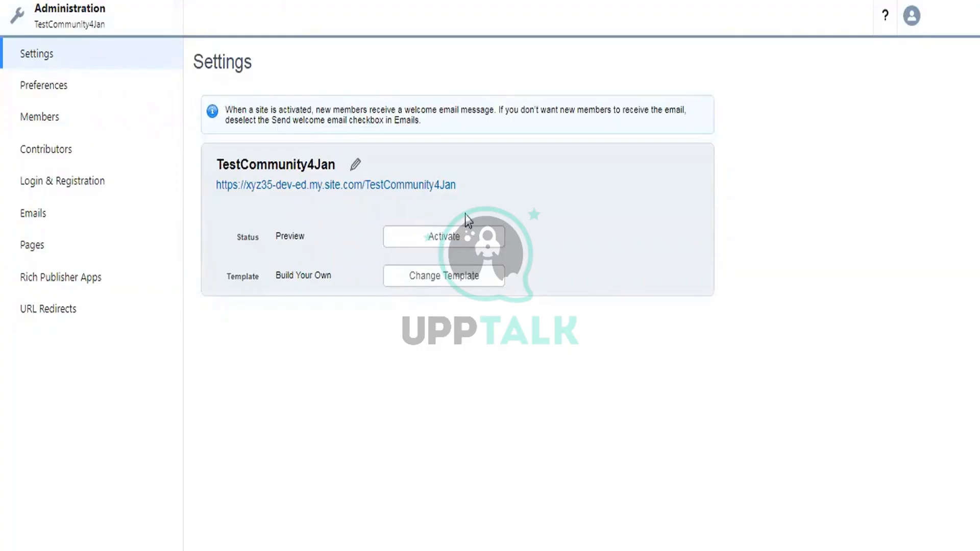
left_click(447, 241)
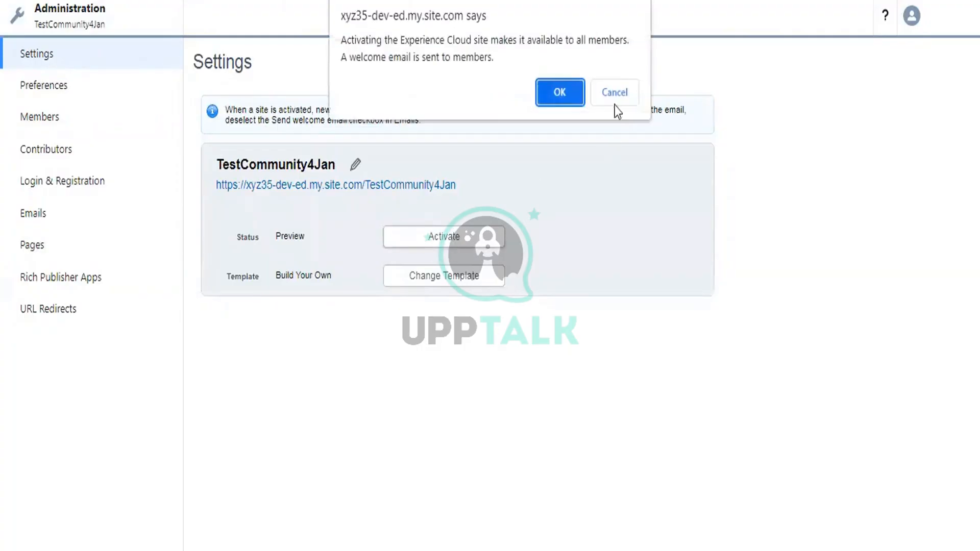
left_click(559, 102)
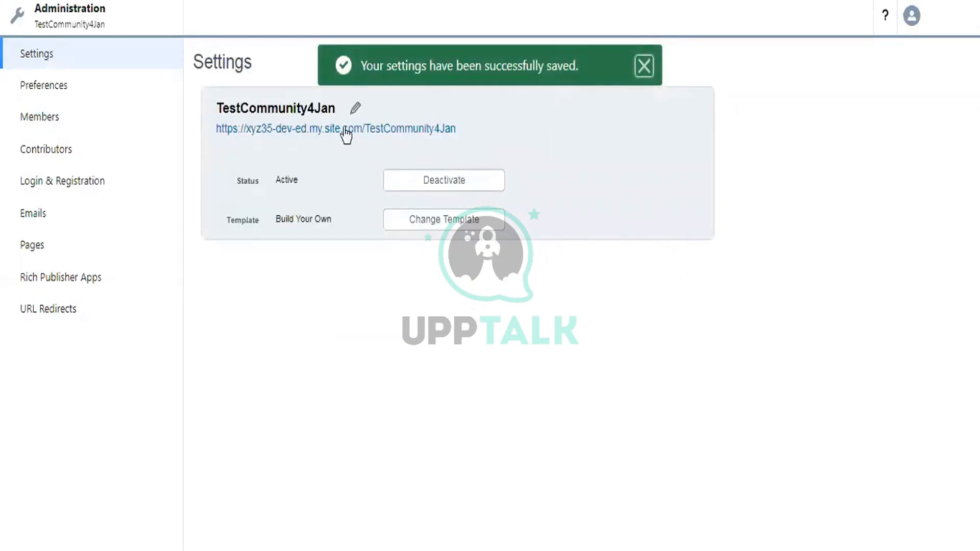
- Copy the TestCommunity4Jan site URL and load it in a new incognito window
right_click(387, 128)
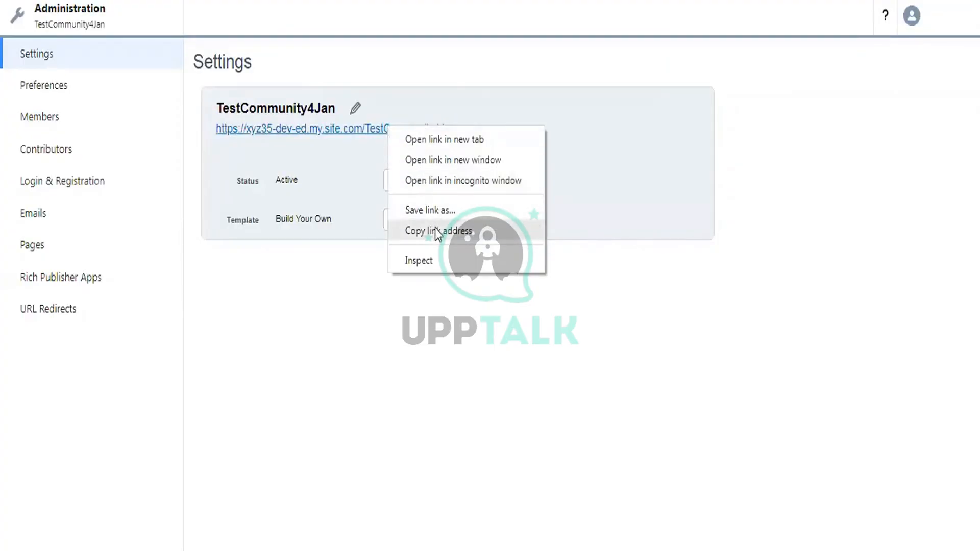
left_click(435, 229)
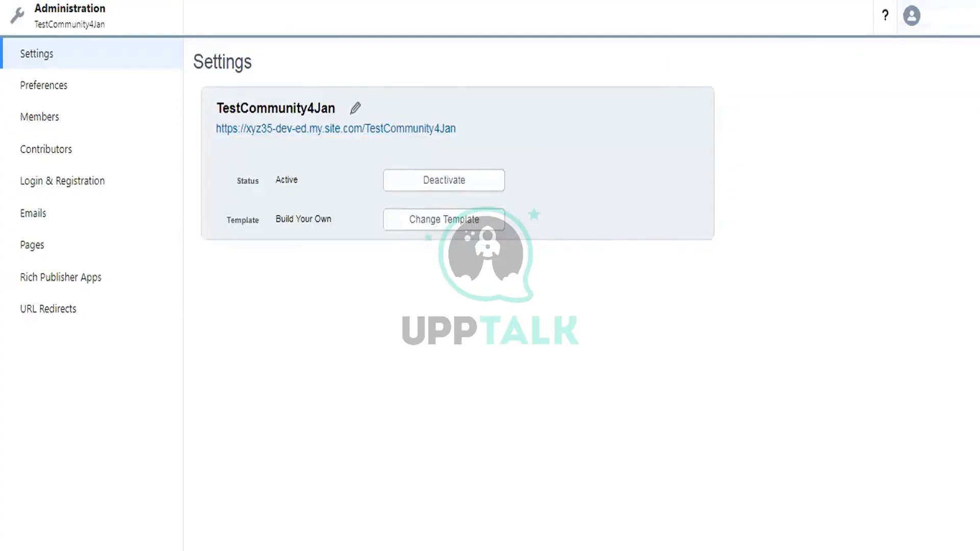
left_click(969, 1)
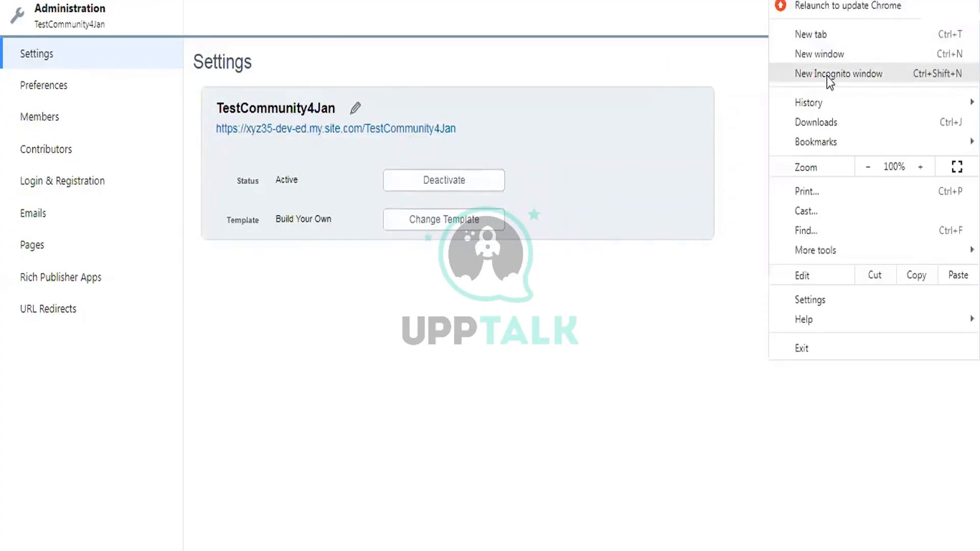
left_click(828, 75)
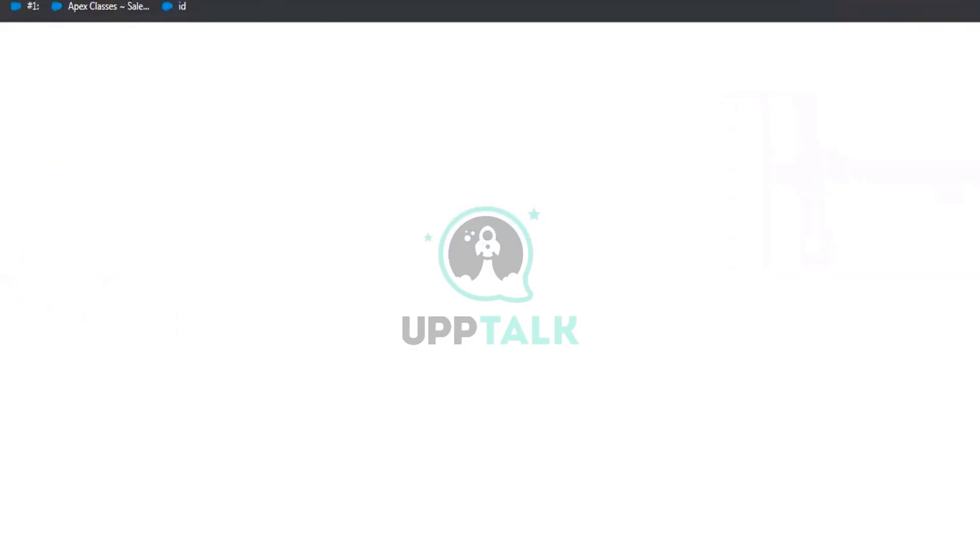
key("ctrl+v")
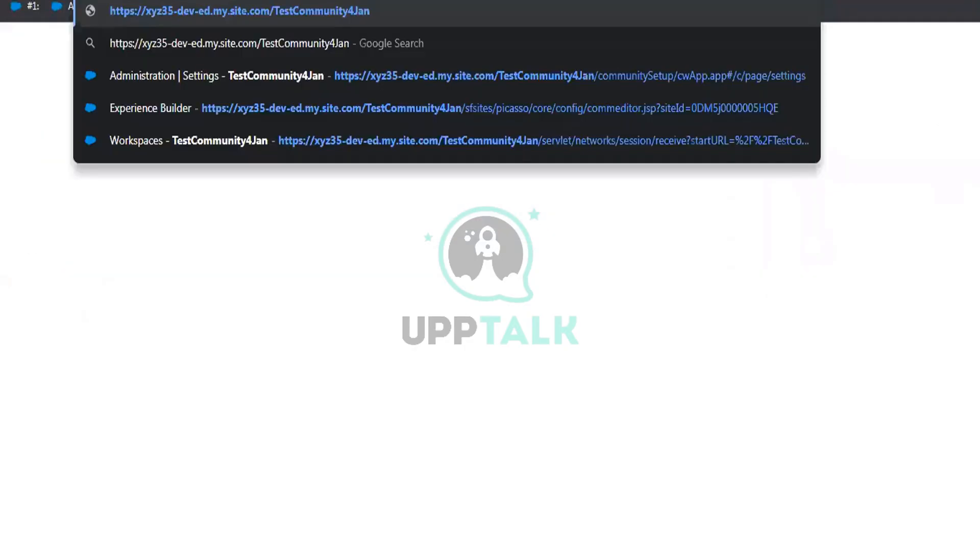
key("Return")
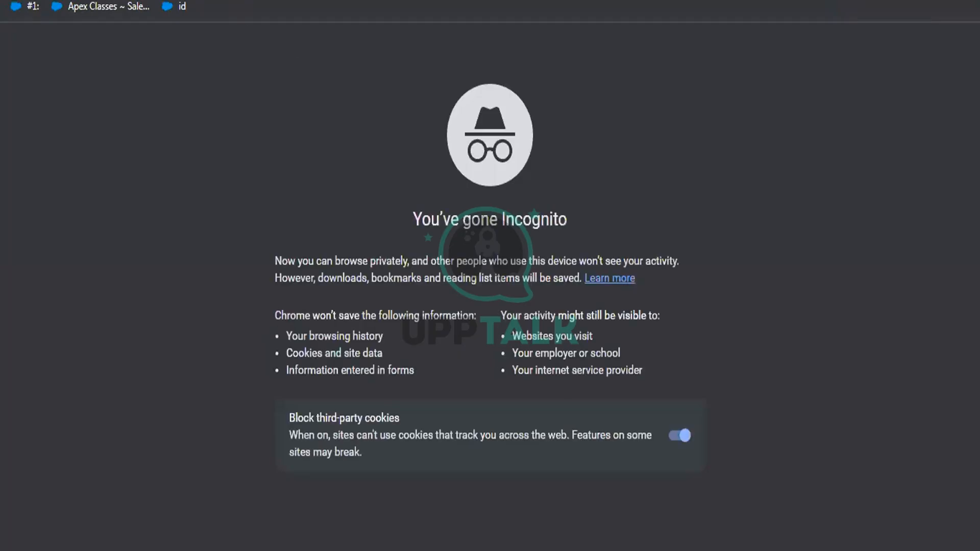
key("ctrl+v")
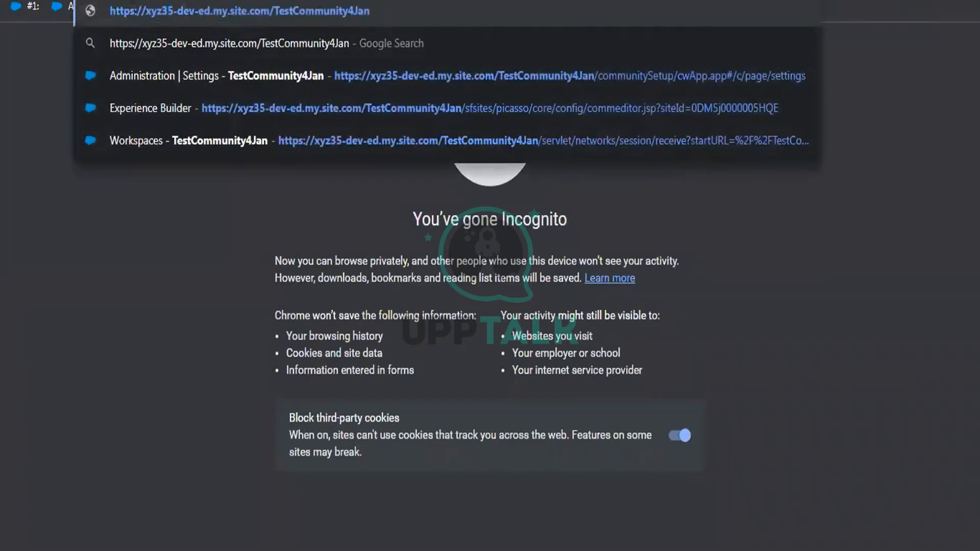
key("Return")
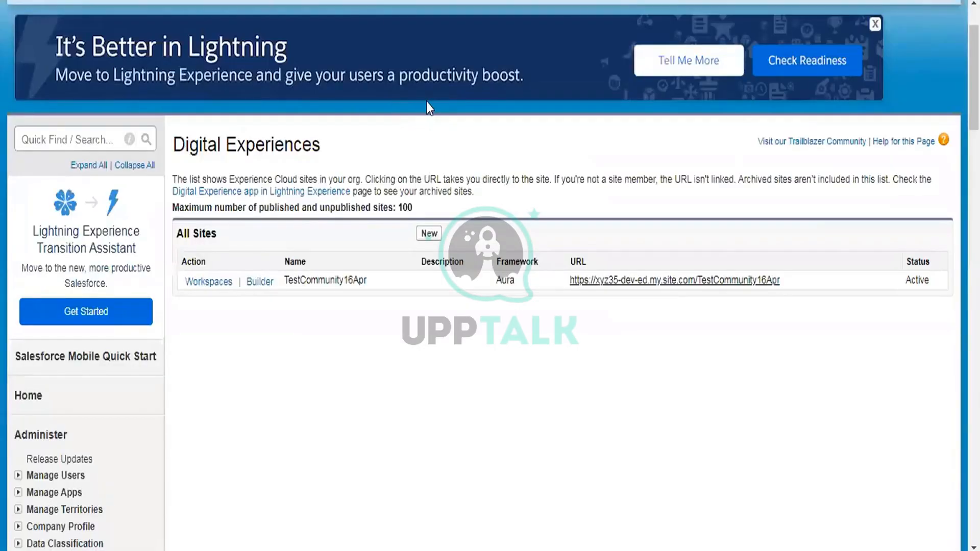
- Turn off Public Access in the site's General settings
scroll(426, 102, "up", 2)
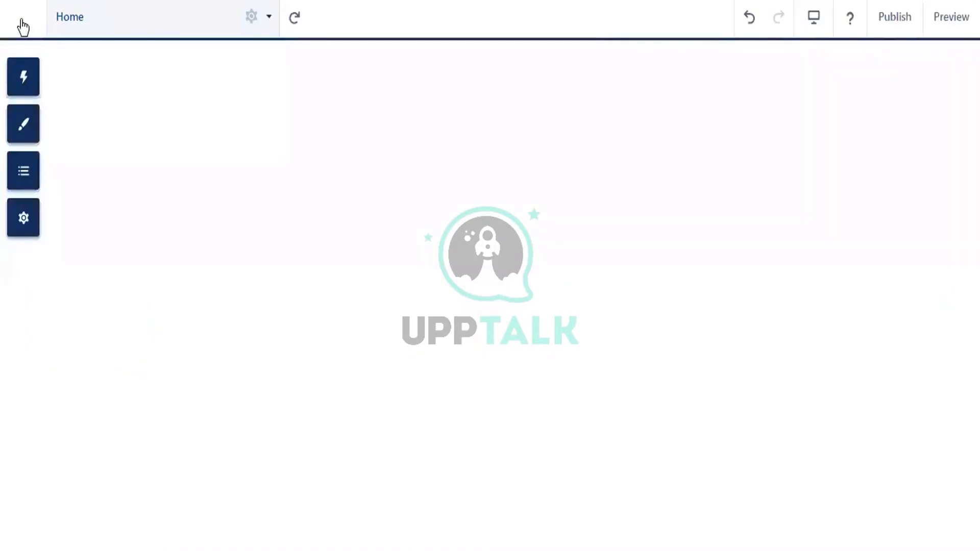
left_click(30, 224)
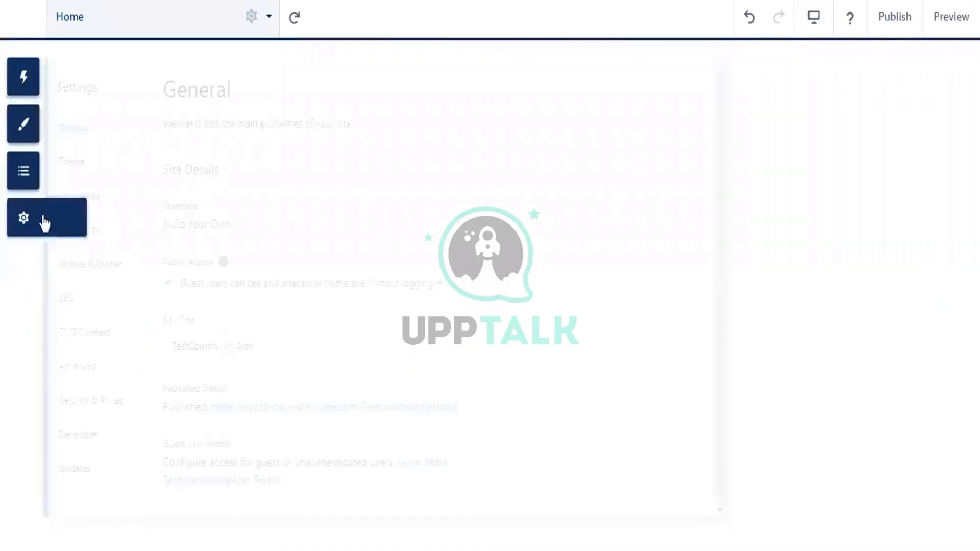
left_click(171, 283)
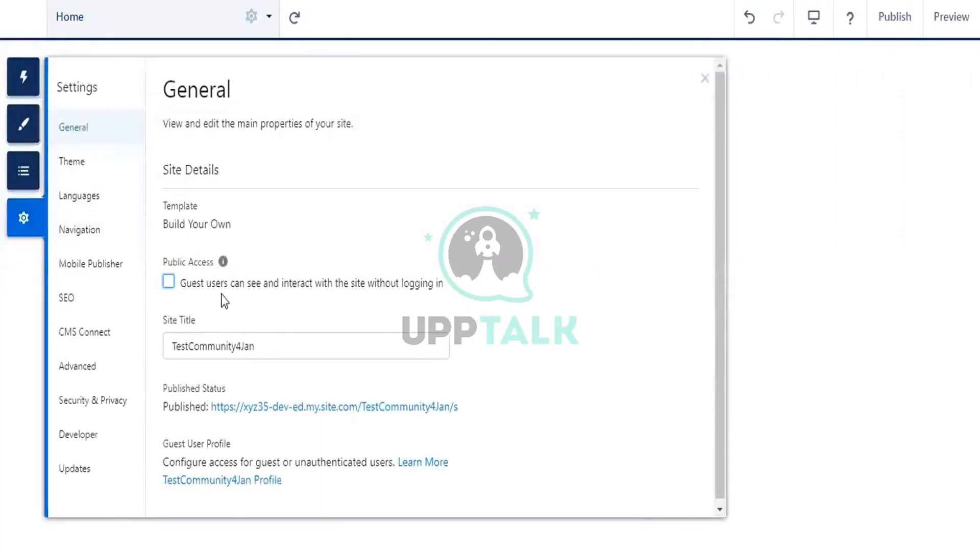
left_click(703, 80)
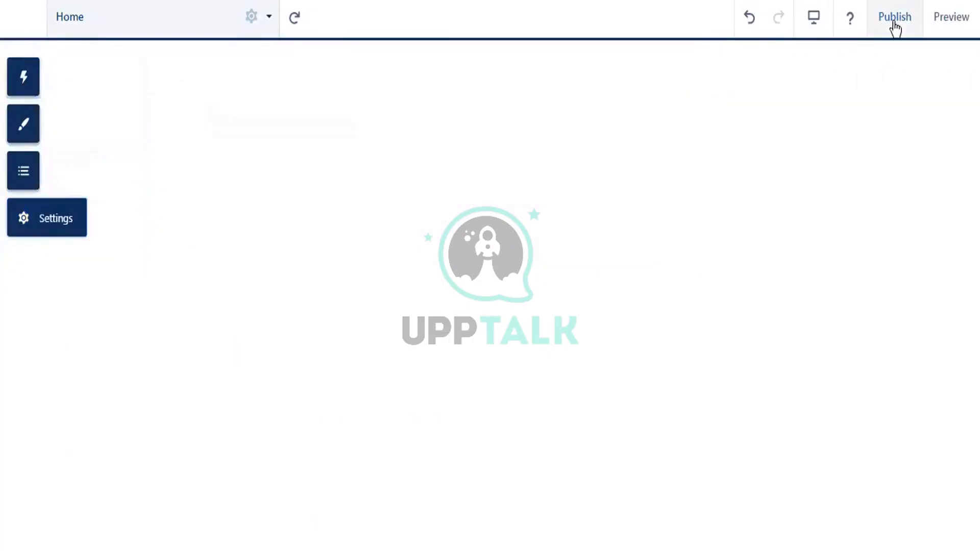
- Publish the site's changes and dismiss the publishing confirmation
left_click(894, 23)
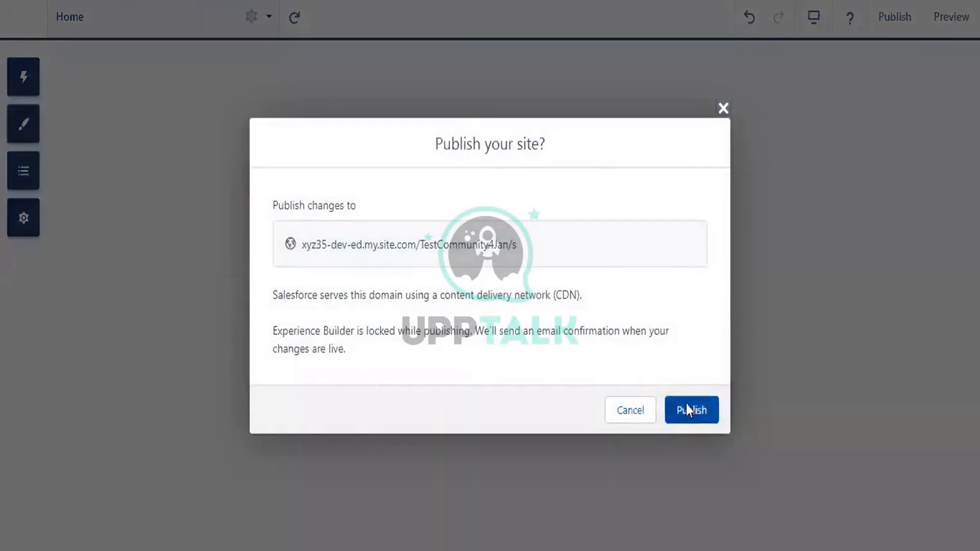
left_click(686, 405)
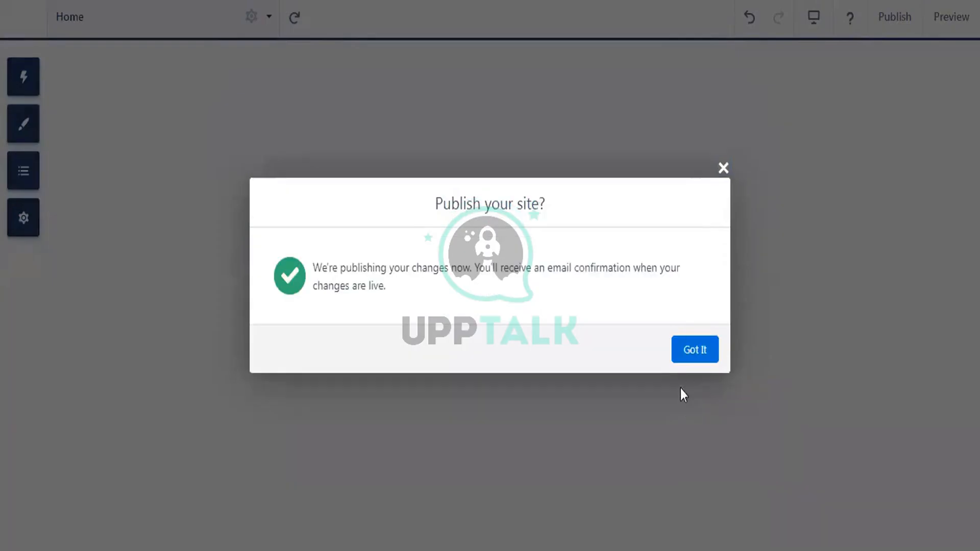
left_click(700, 352)
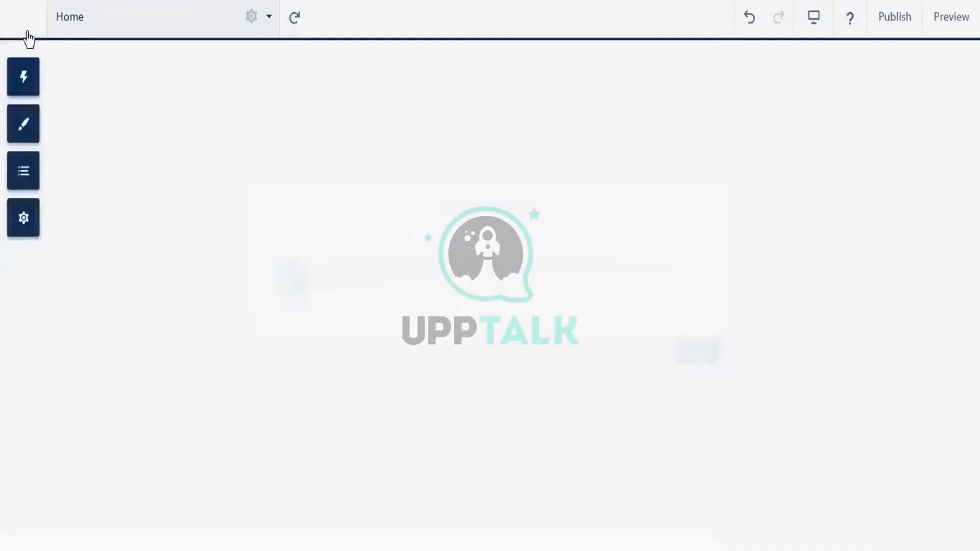
left_click(28, 33)
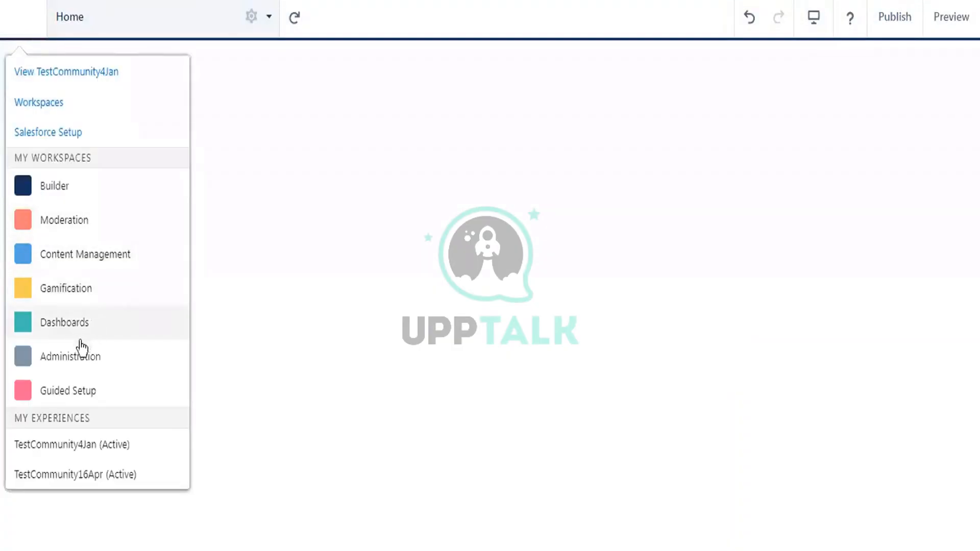
- Go to Administration > Members for TestCommunity4Jan and open the profile type filter
left_click(70, 361)
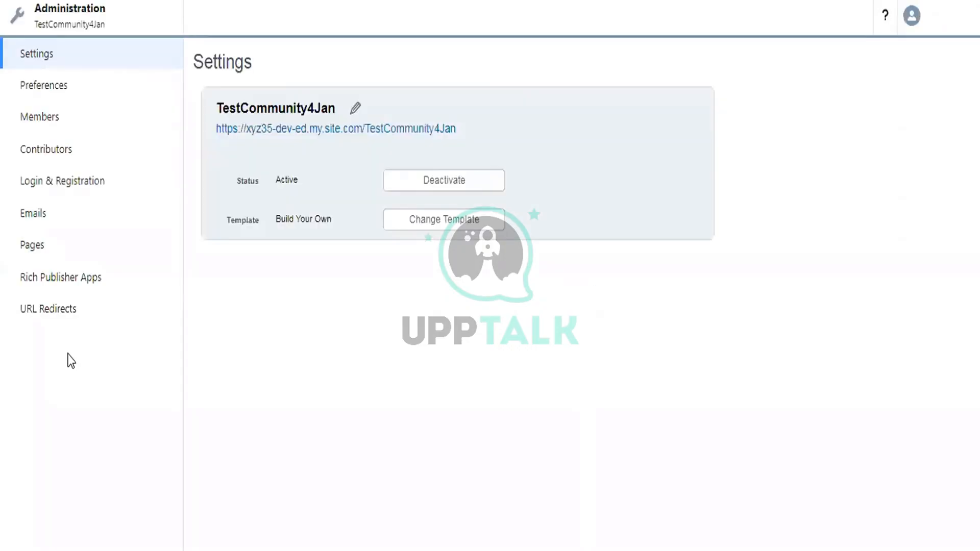
left_click(43, 120)
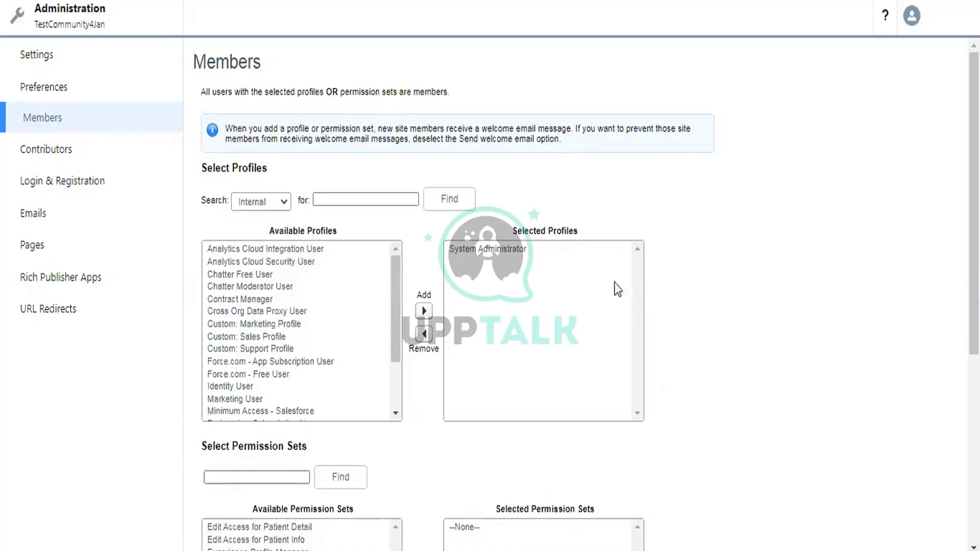
left_click(262, 202)
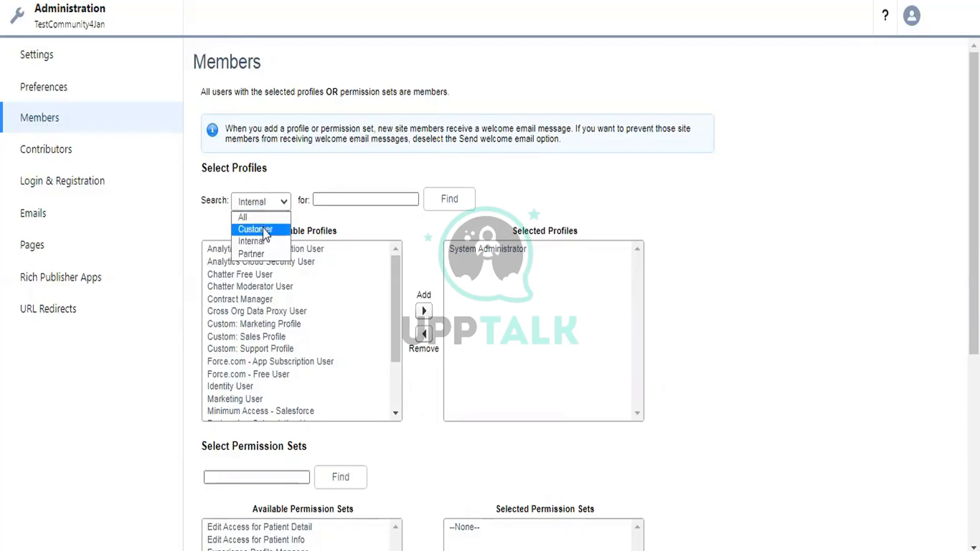
- Filter to Customer profiles and add Customer Community Plus User to the selected profiles
left_click(262, 229)
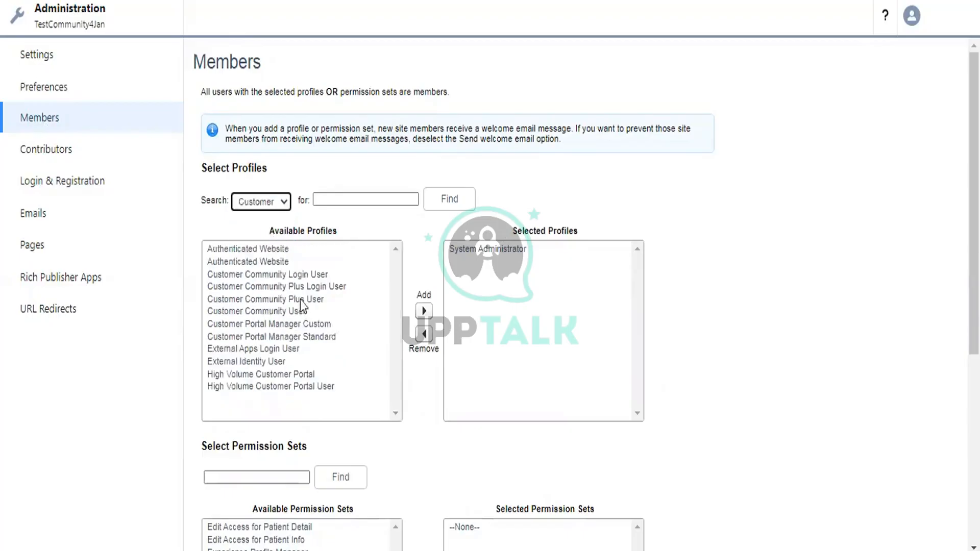
left_click(289, 300)
left_click(423, 311)
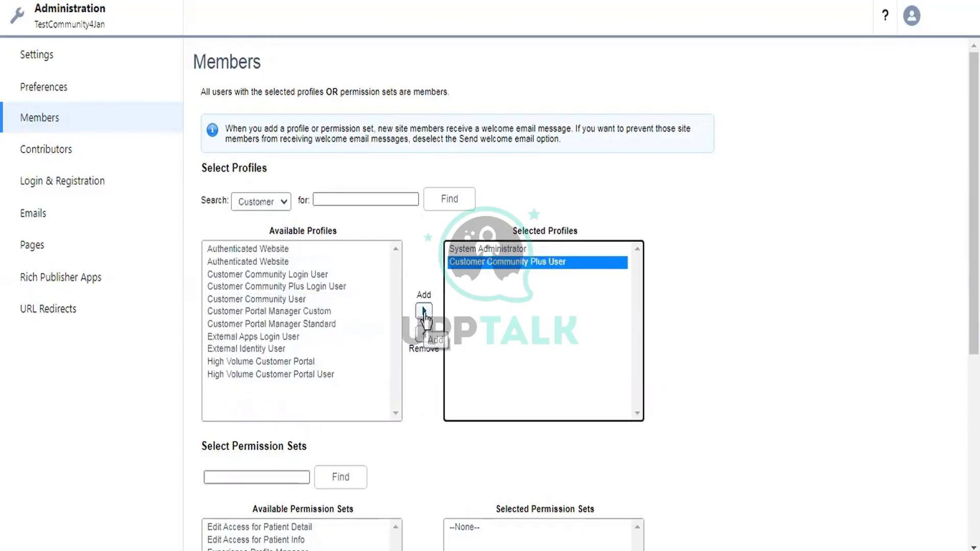
- Save the updated site membership profile list
scroll(768, 193, "down", 4)
scroll(569, 404, "down", 2)
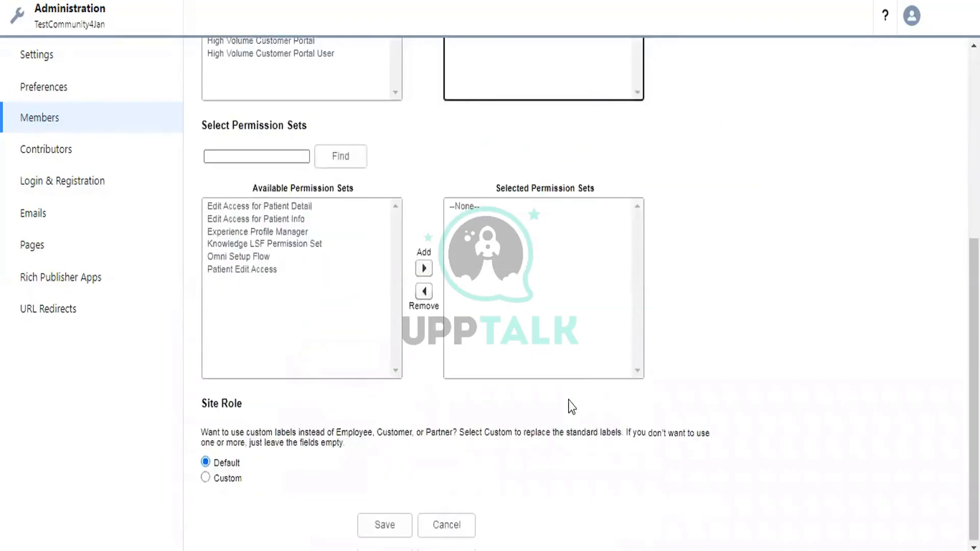
scroll(537, 223, "up", 4)
scroll(534, 218, "up", 1)
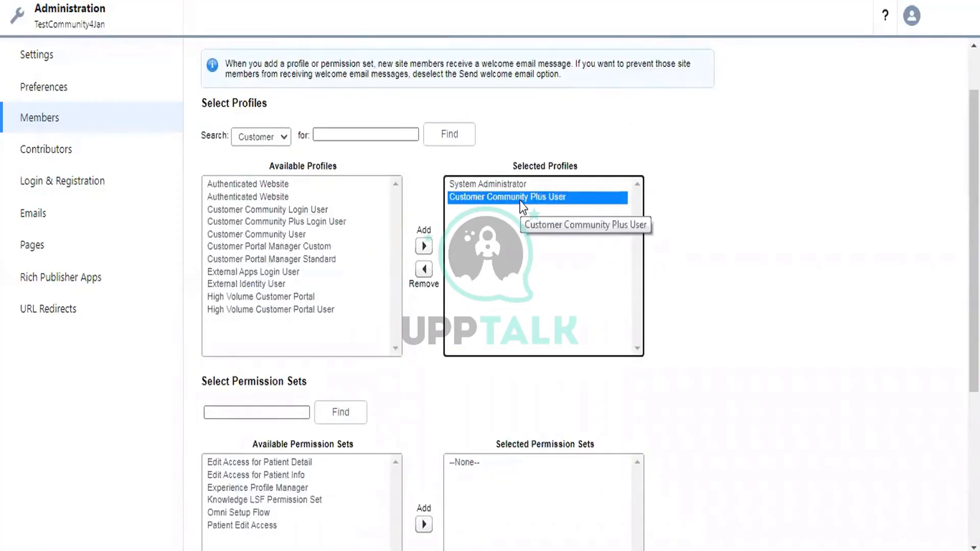
scroll(526, 199, "down", 4)
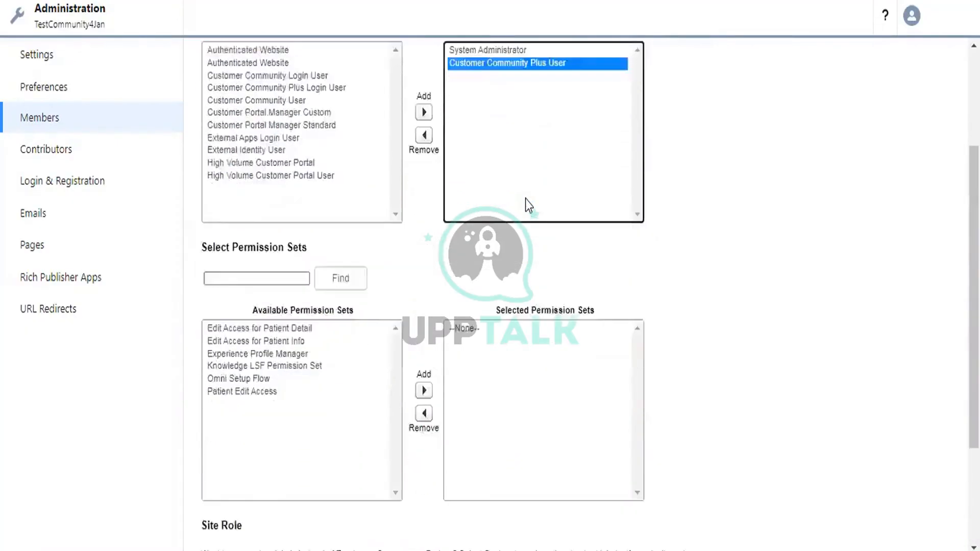
scroll(392, 306, "up", 5)
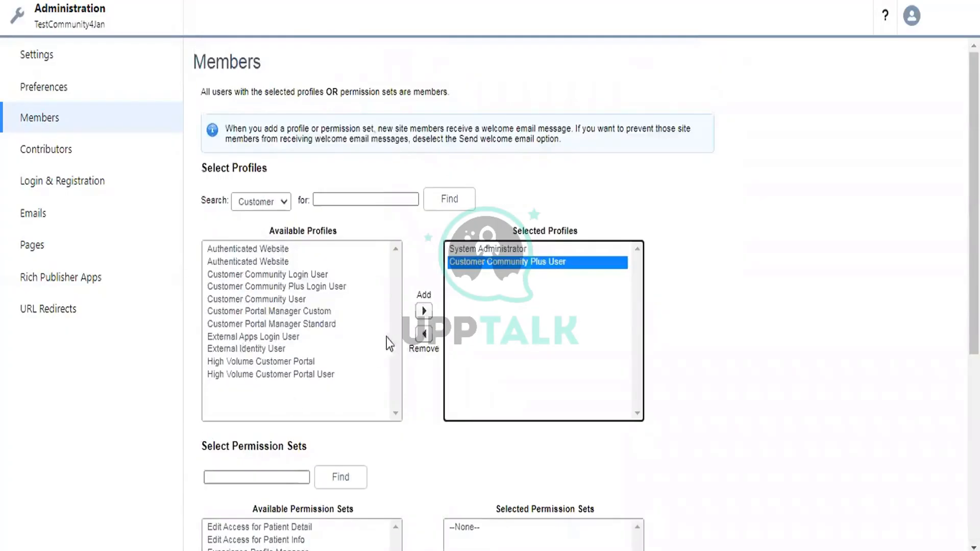
scroll(434, 252, "down", 5)
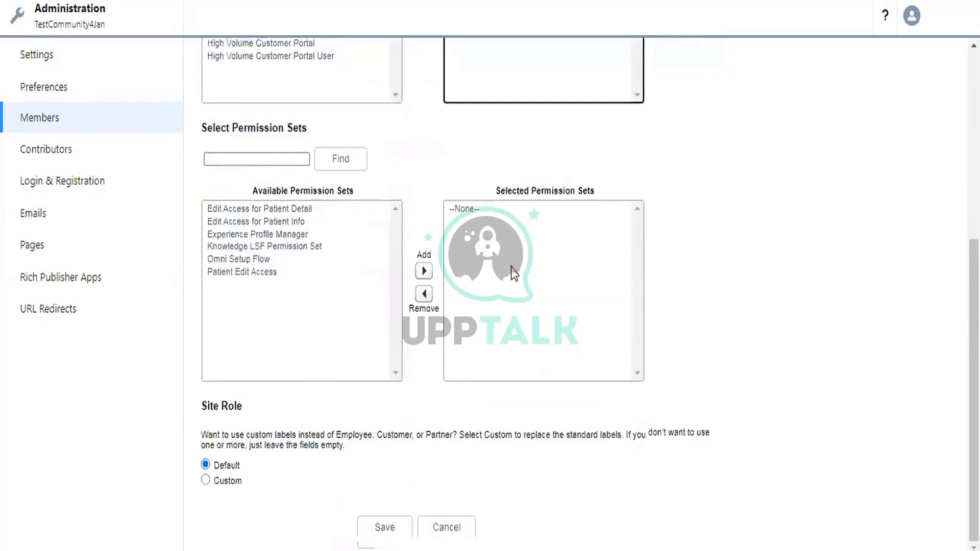
scroll(510, 273, "up", 5)
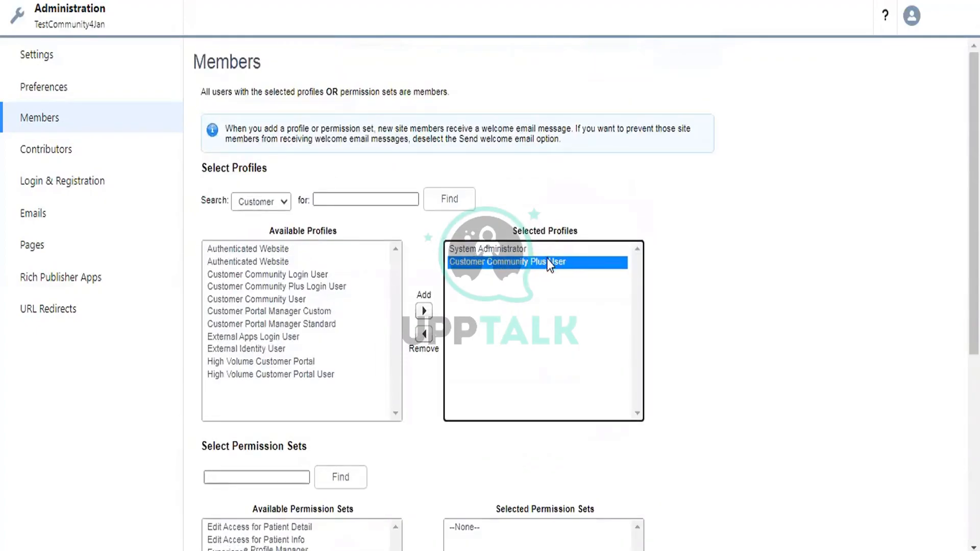
scroll(546, 258, "down", 5)
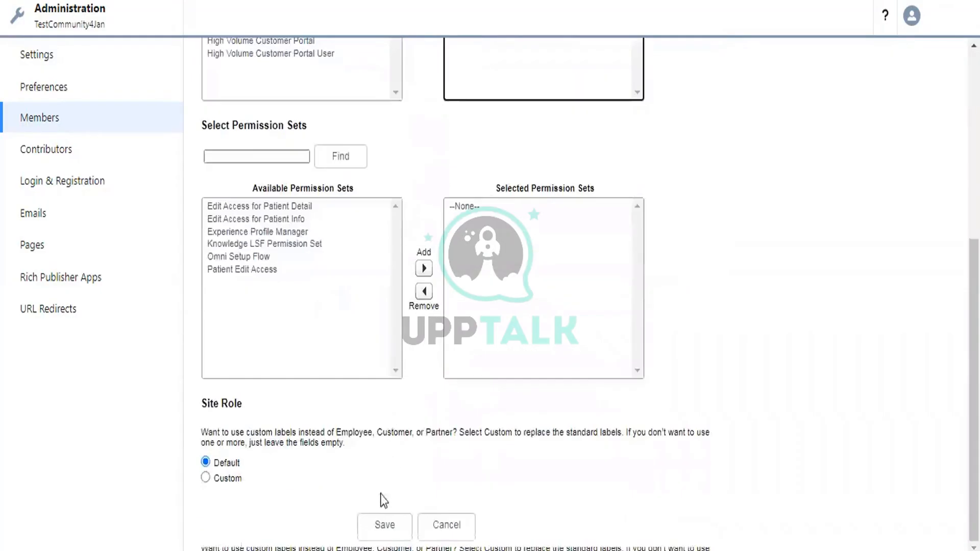
left_click(384, 526)
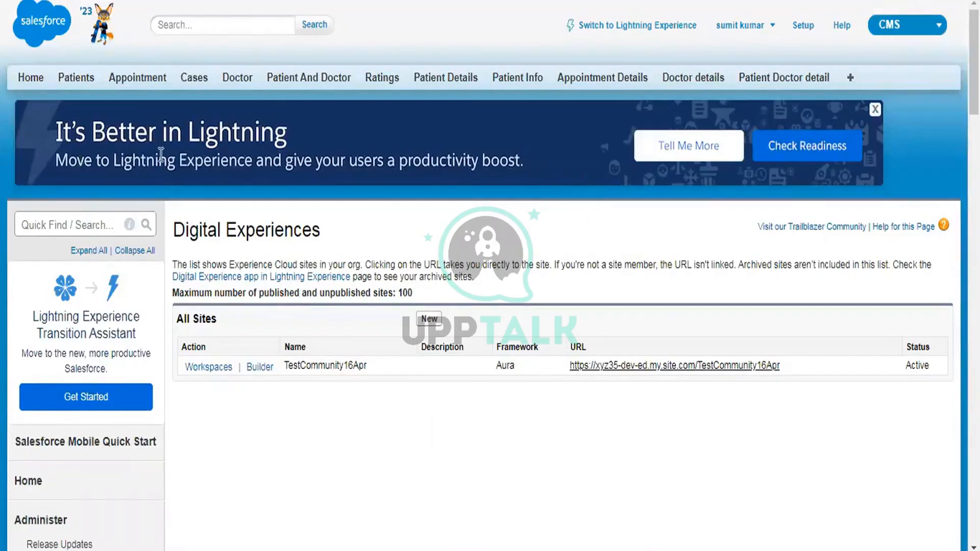
key("alt+Tab")
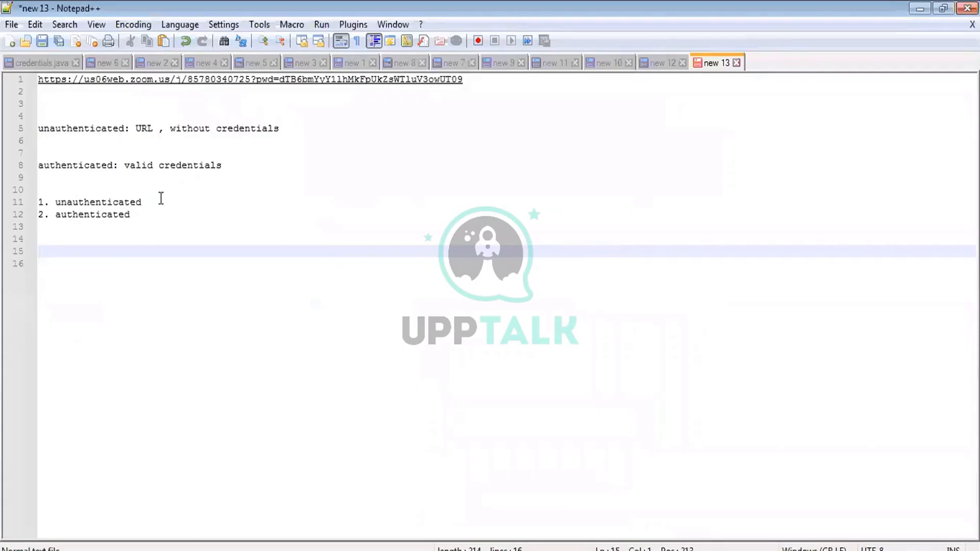
- Add the note 'Account: organization which which we are dealing' with a 'contact' line below
key("Return")
type("Acc")
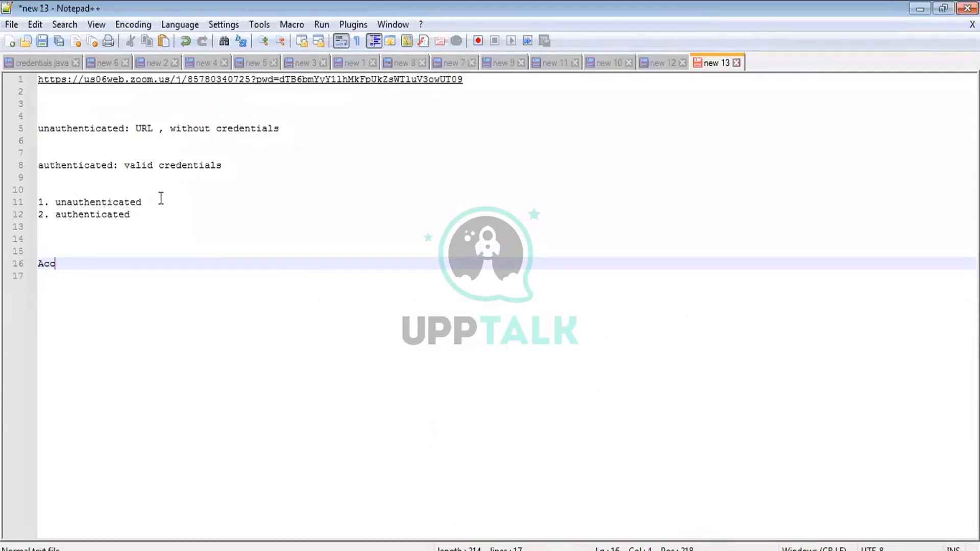
type("ount")
key("Return")
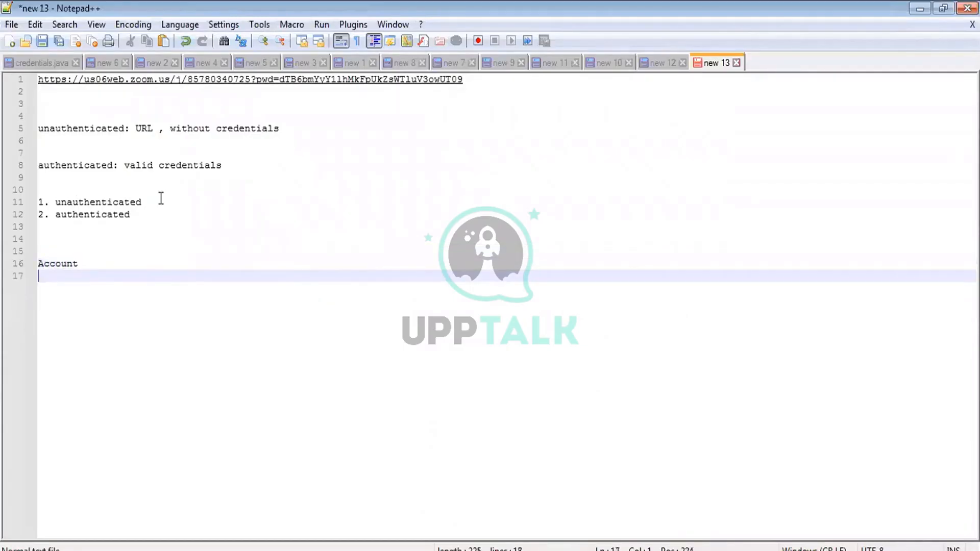
type("contact")
left_click(88, 265)
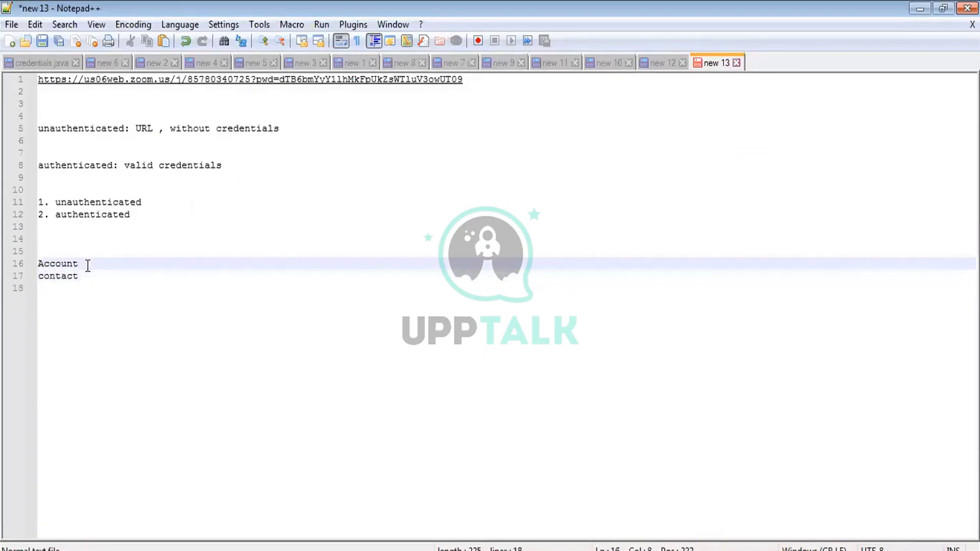
type(": organa")
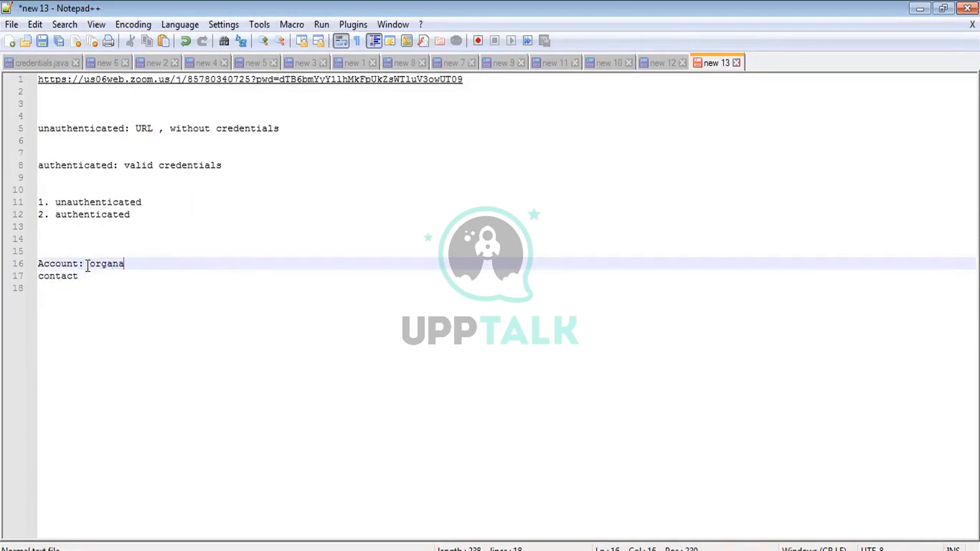
key("BackSpace")
key("BackSpace")
type("nization ")
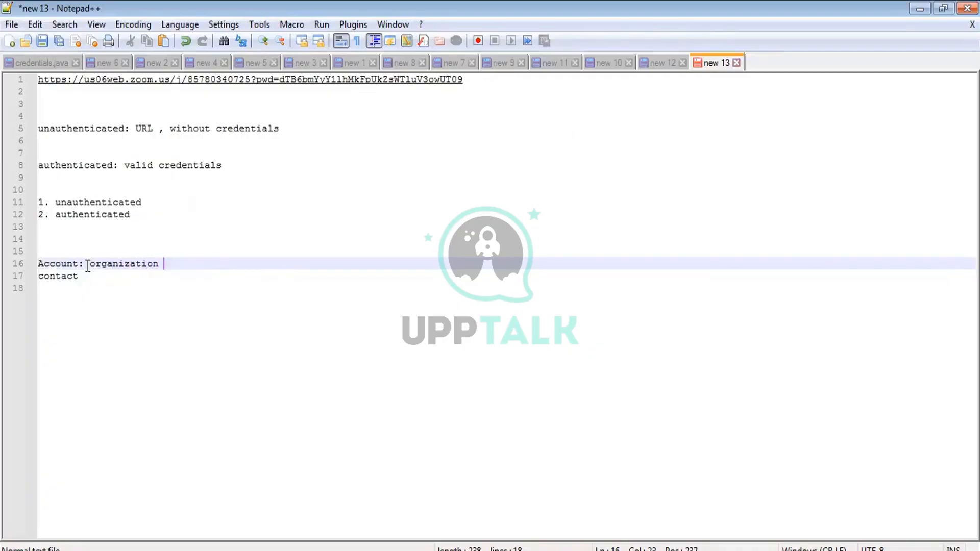
type("which which w")
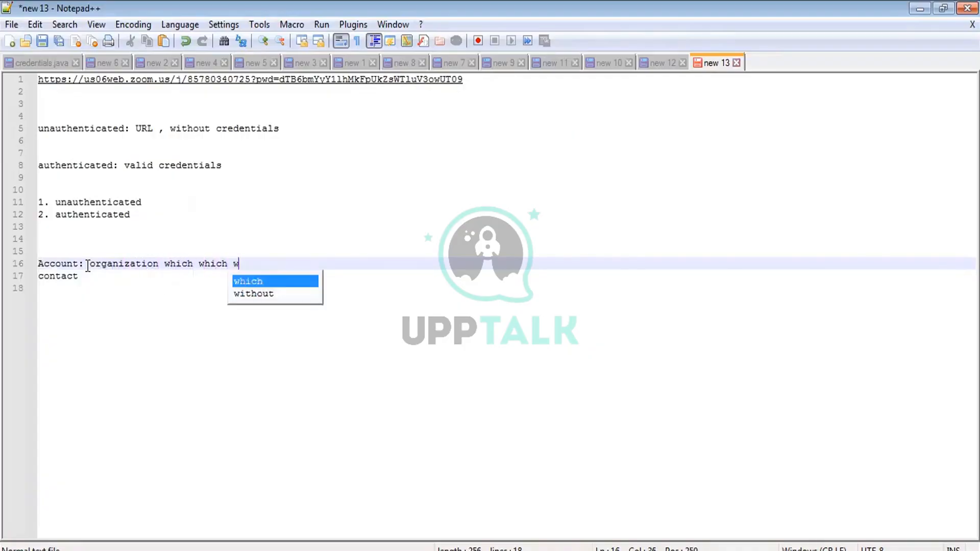
type("e are deal")
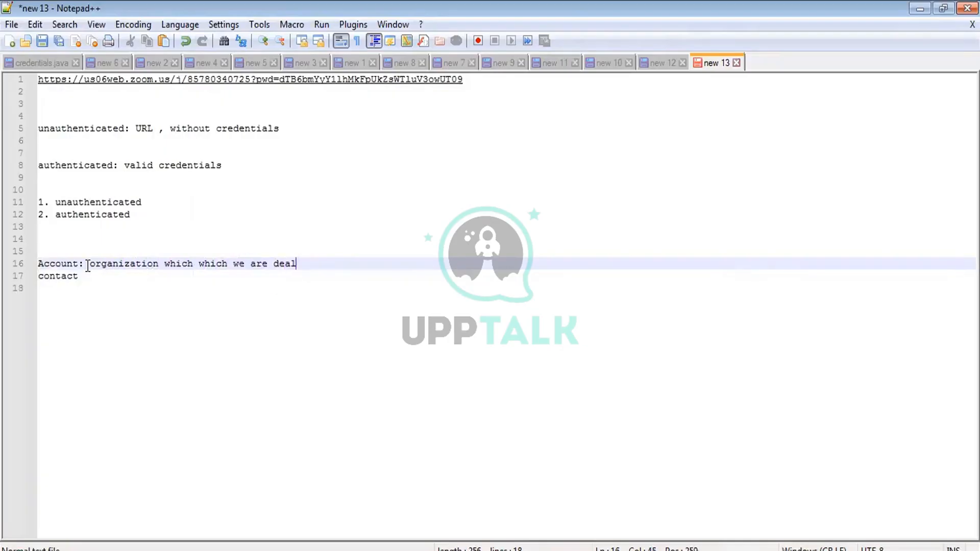
type("ing")
- Complete line 17 as 'contact: point of contact from account'
left_click(86, 276)
type(": ")
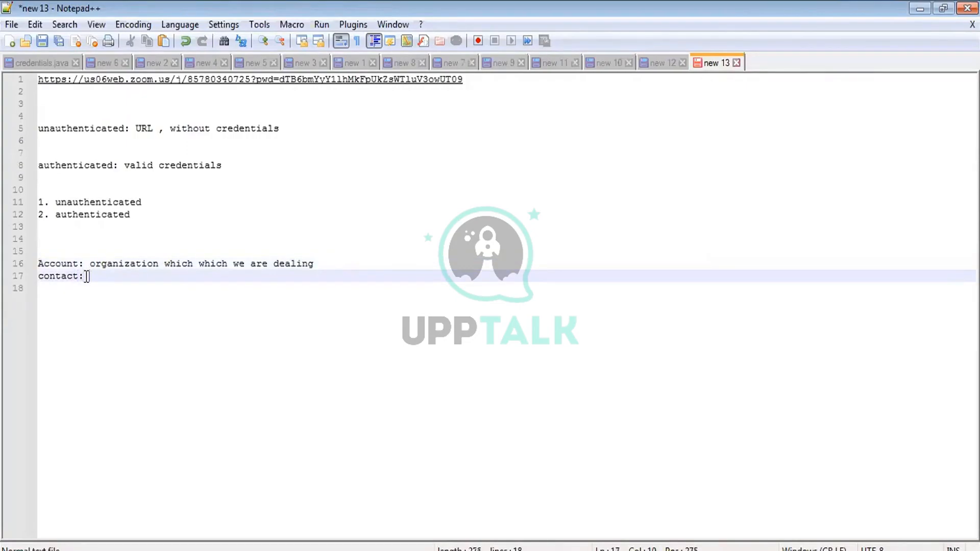
type("point of")
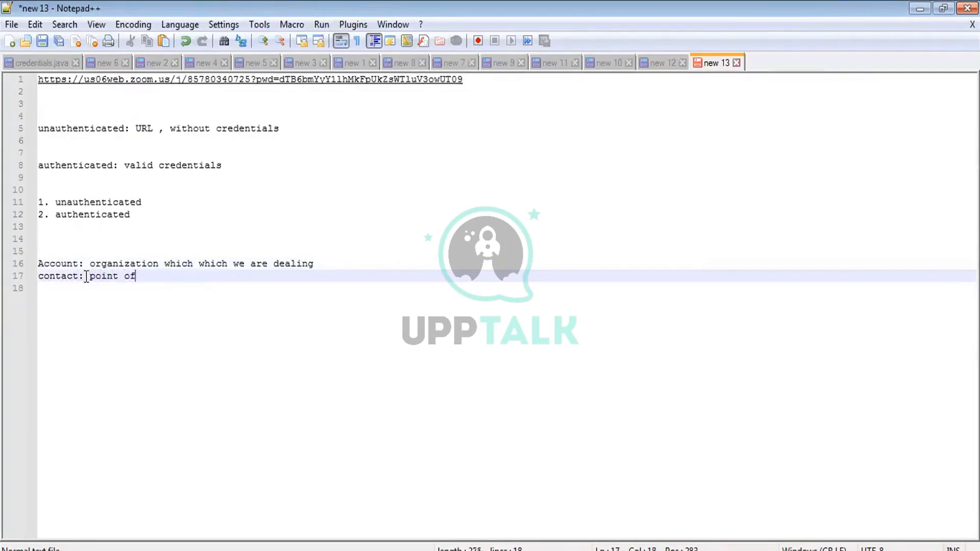
type(" contact from account")
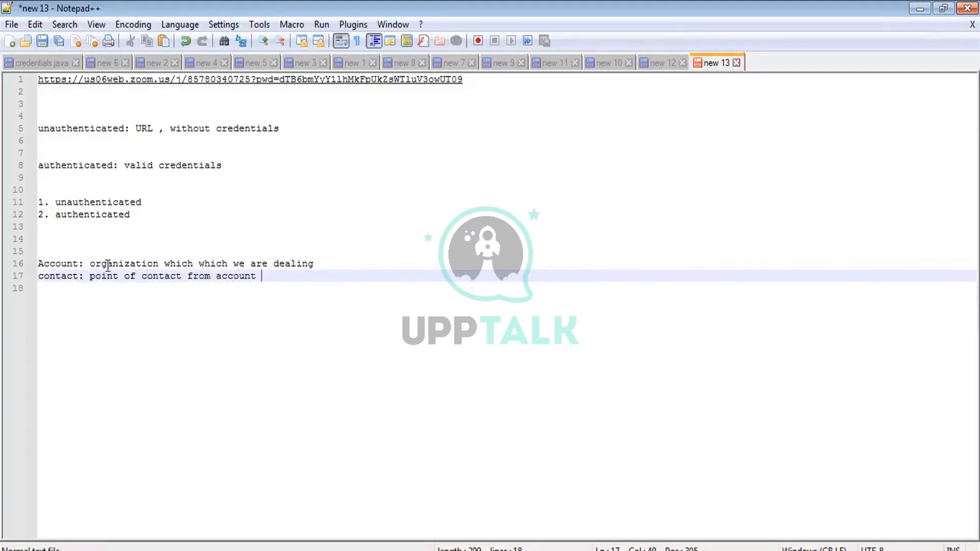
double_click(105, 265)
left_click_drag(90, 277, 329, 275)
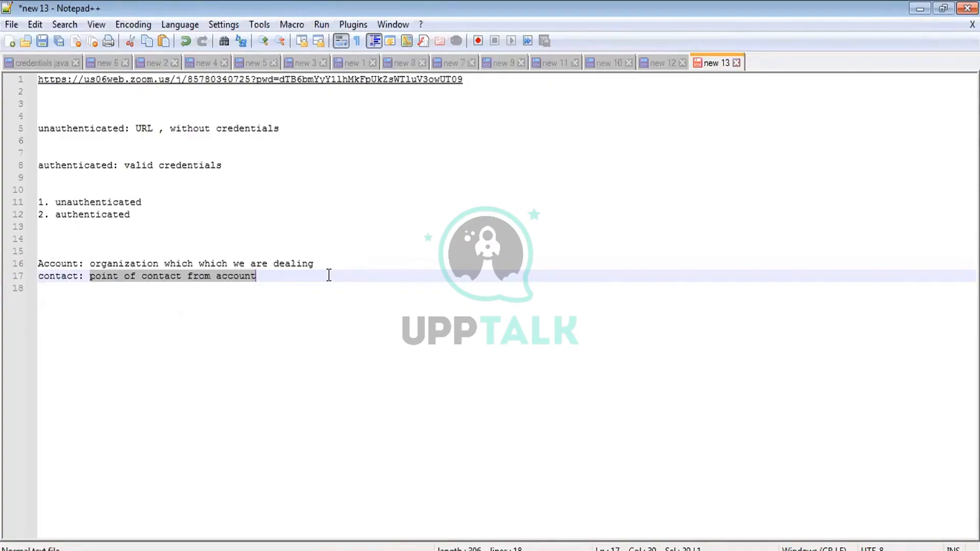
left_click(328, 275)
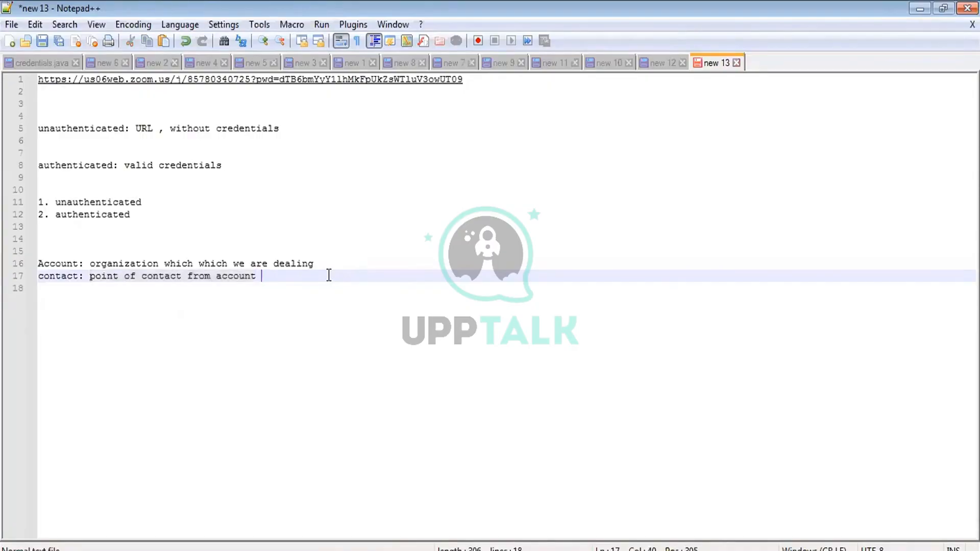
- Add the line 'account-> contact-> create customer user' below the definitions
key("Return")
key("Return")
type("acco")
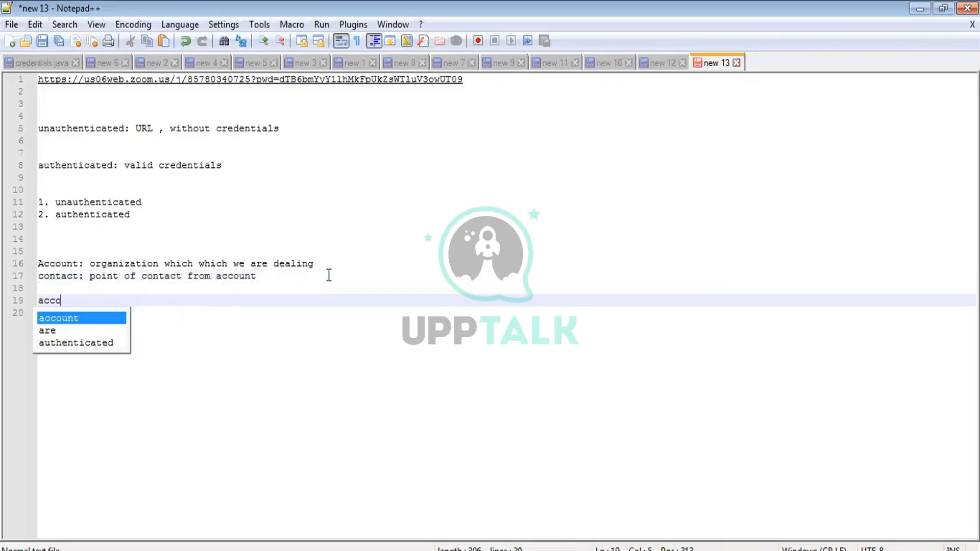
type("unt-> ")
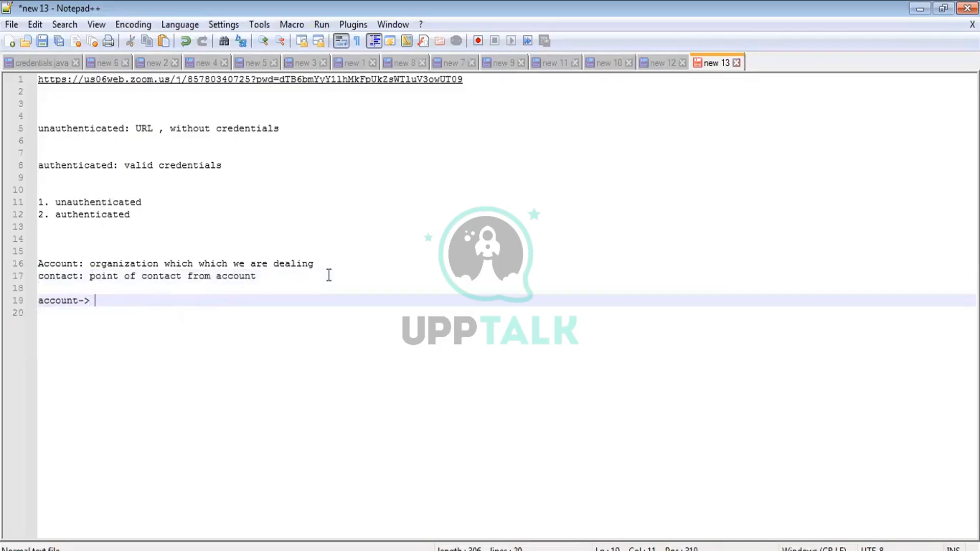
type("contact-> create ")
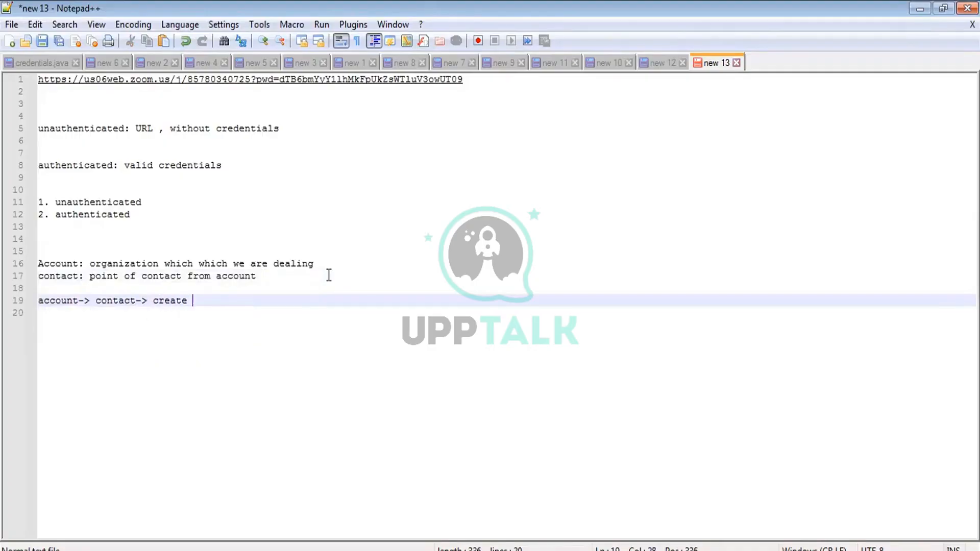
type("customer user")
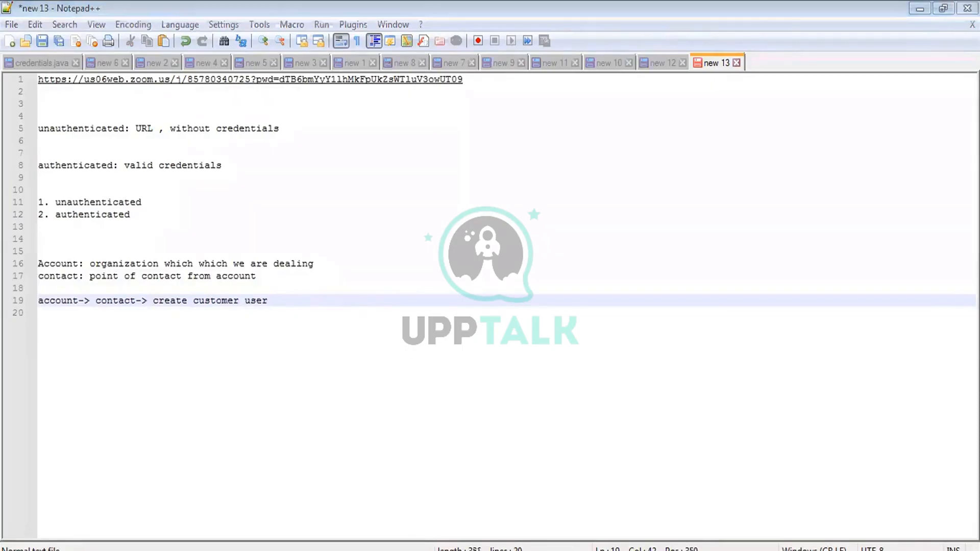
mouse_move(412, 520)
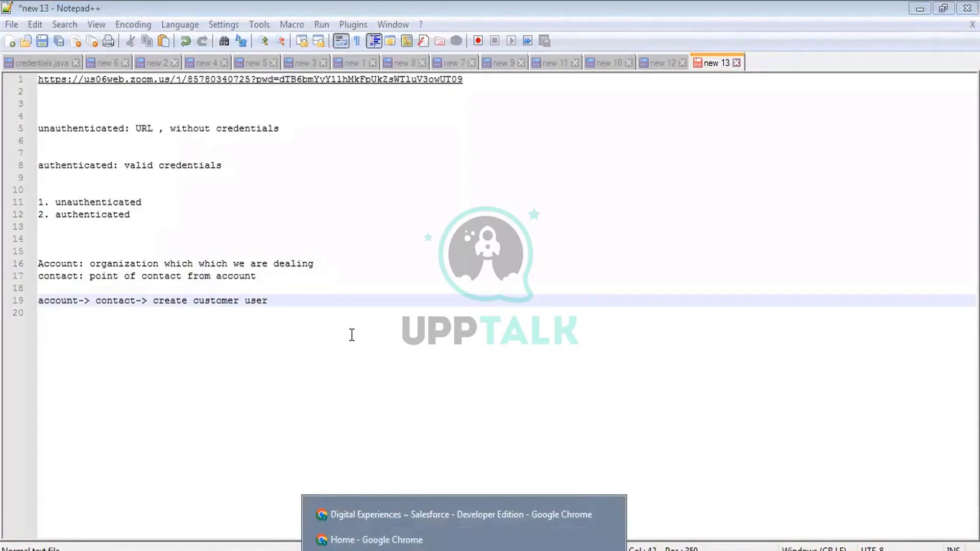
- Return to Chrome and go to the Accounts tab in Salesforce Classic
left_click(420, 525)
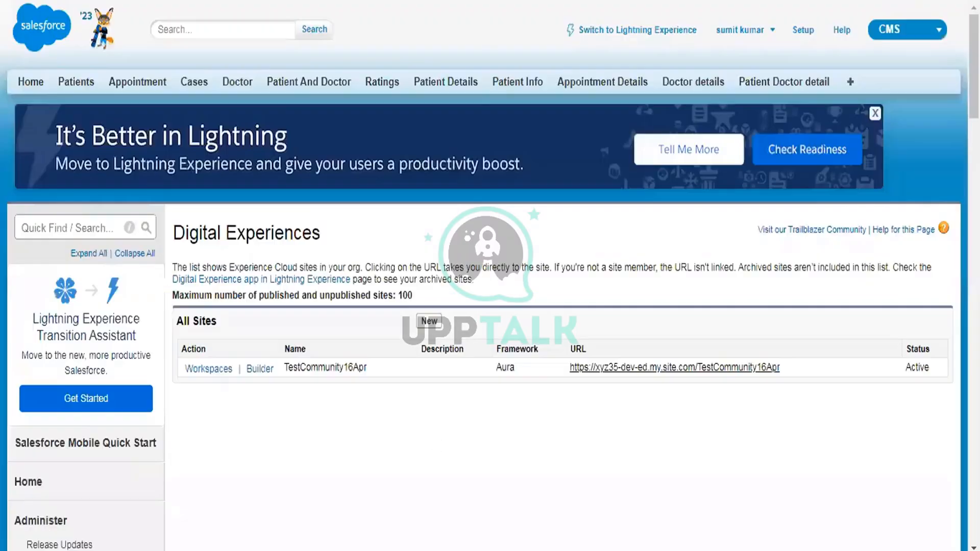
left_click(847, 86)
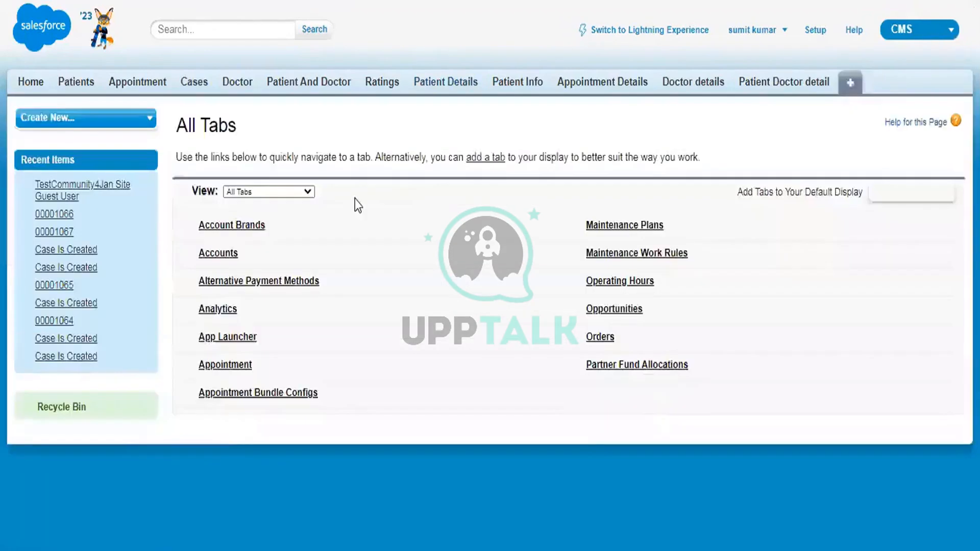
scroll(223, 142, "down", 3)
scroll(223, 142, "up", 2)
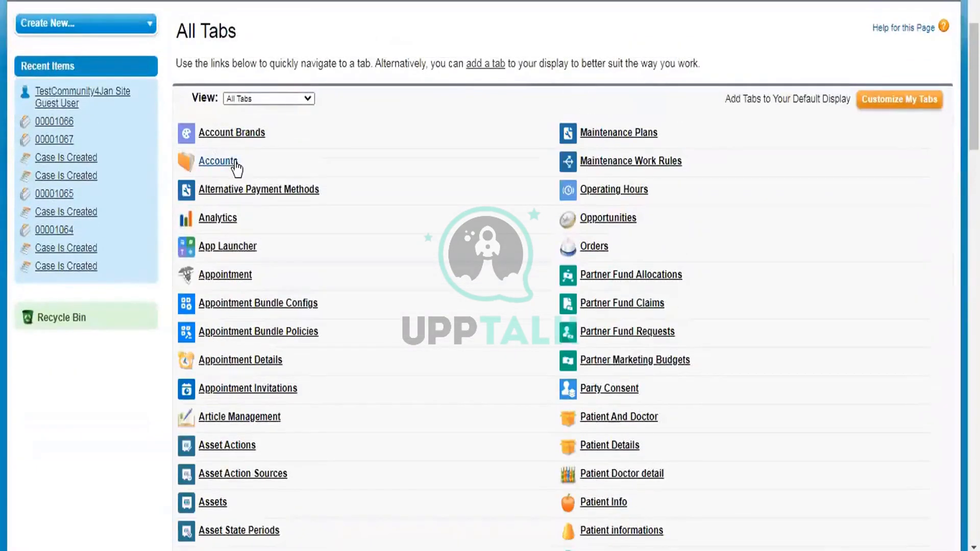
left_click(235, 163)
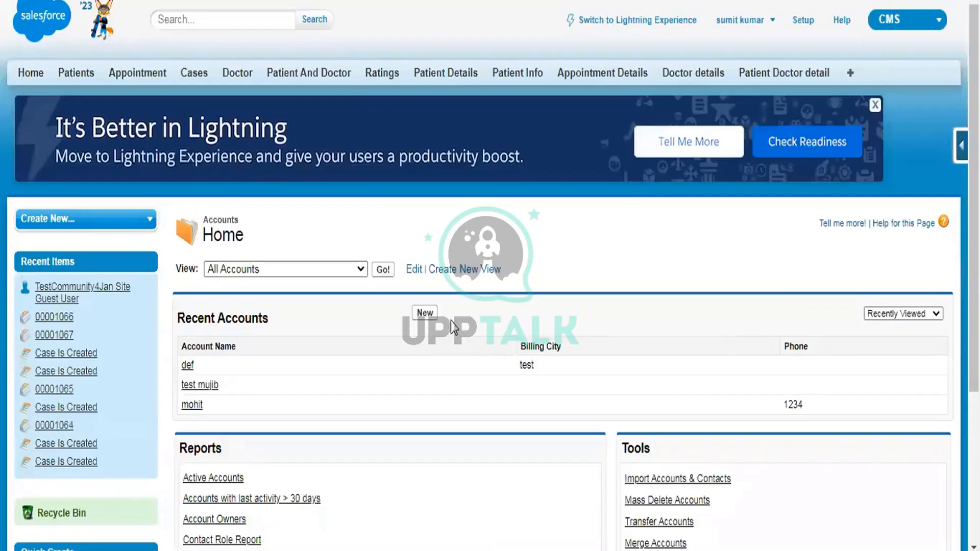
- Create and save a new account named 'test 4 Jan'
left_click(425, 313)
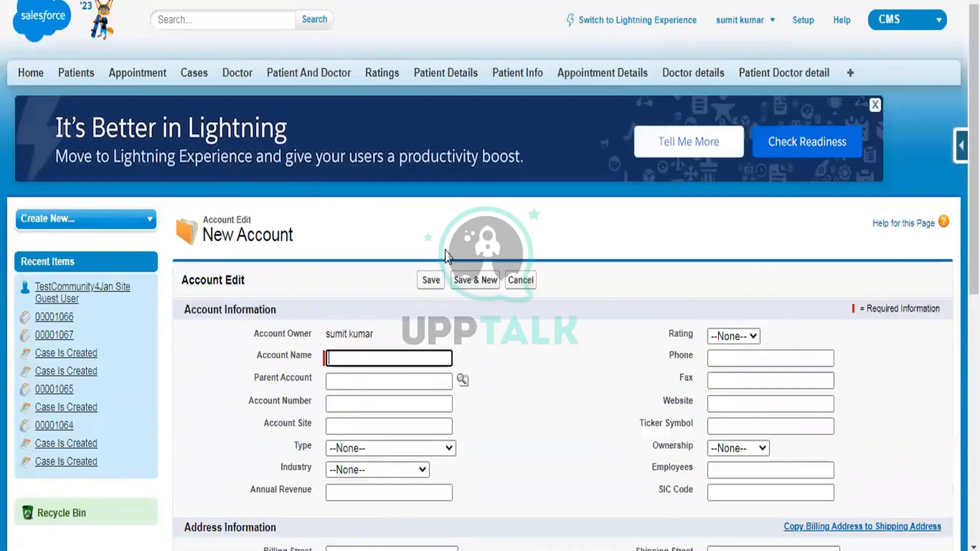
scroll(450, 232, "down", 2)
type("test ")
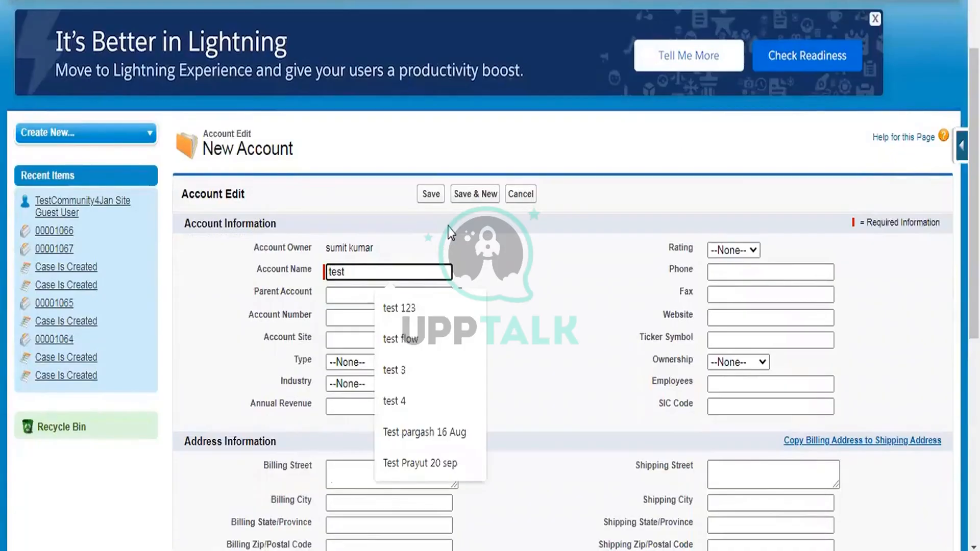
type("4 Jan")
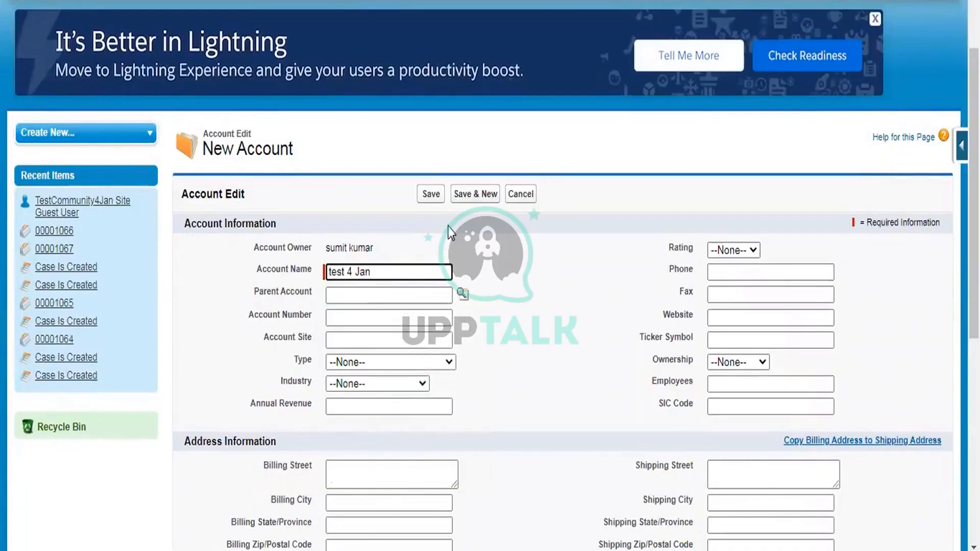
left_click(434, 194)
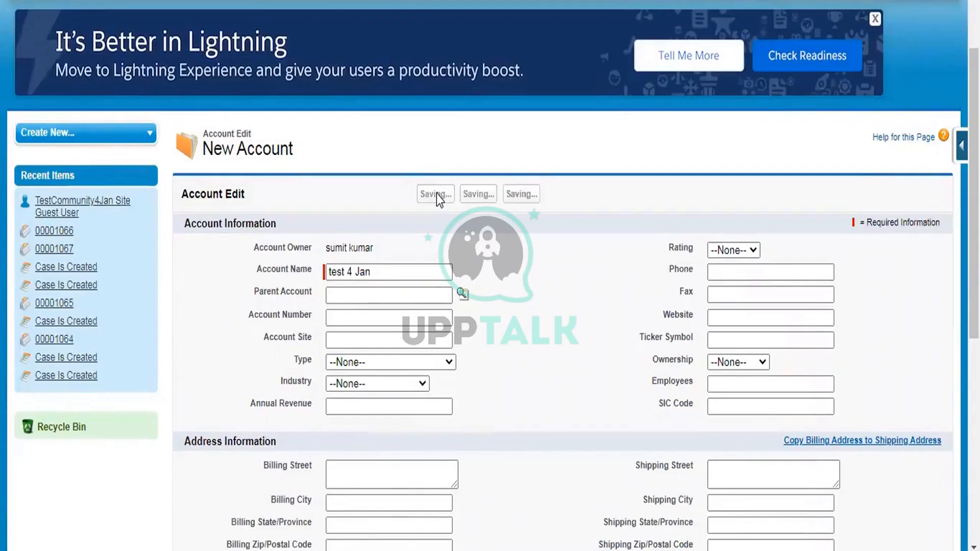
scroll(486, 153, "down", 5)
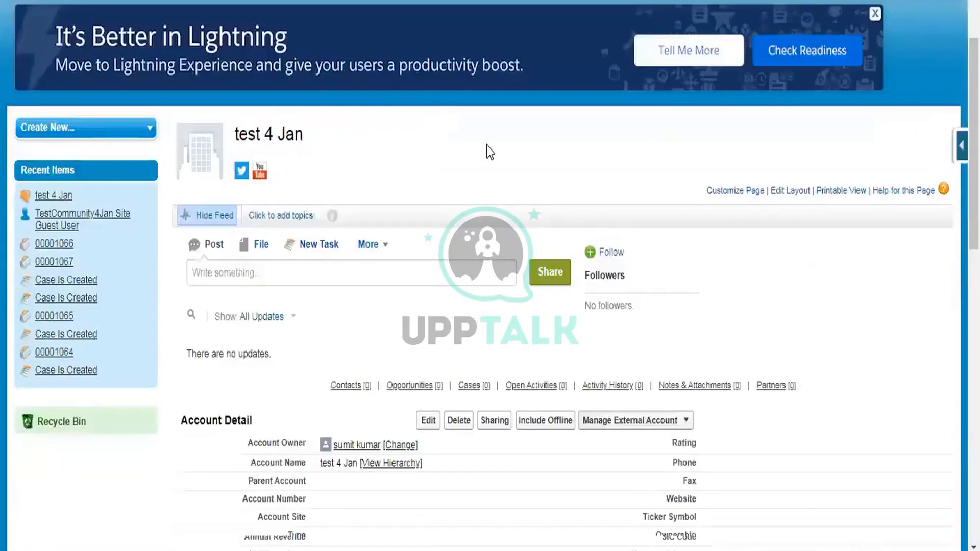
- Create contact 'Test Contact 4 Jan' under the test 4 Jan account and save it
scroll(492, 212, "down", 2)
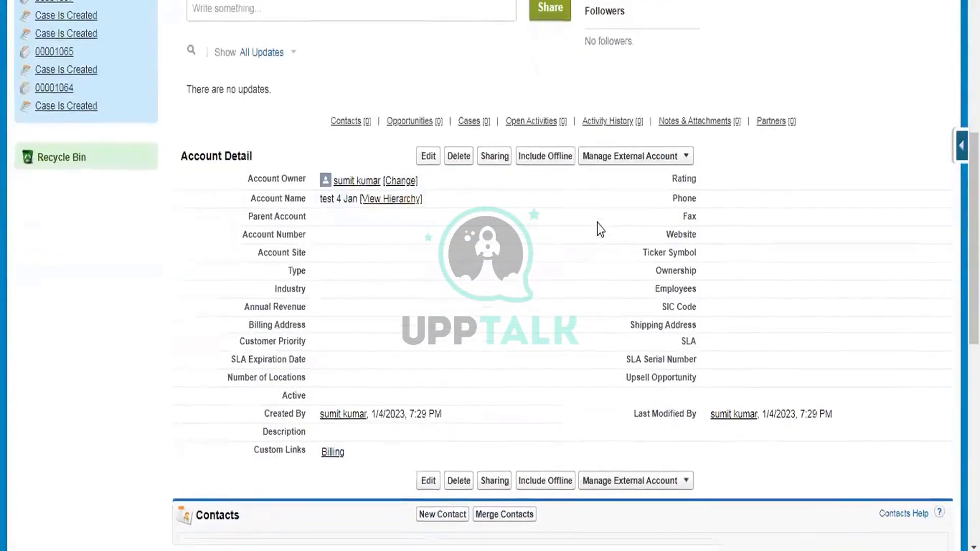
scroll(597, 225, "down", 5)
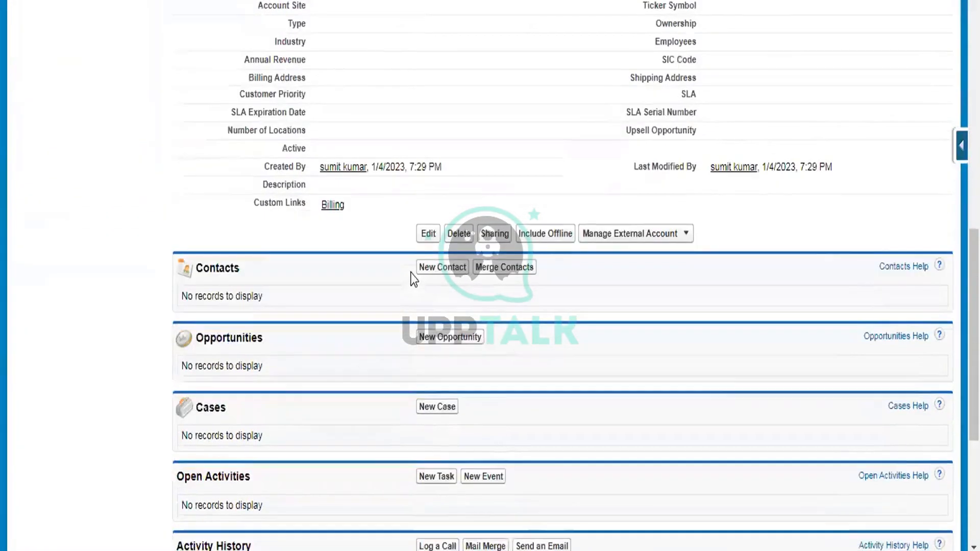
left_click(447, 272)
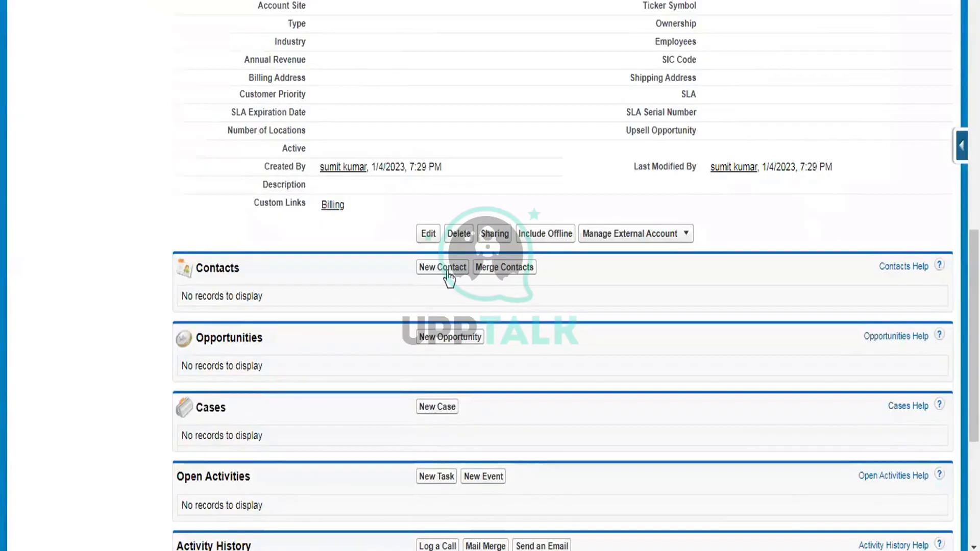
scroll(446, 228, "down", 2)
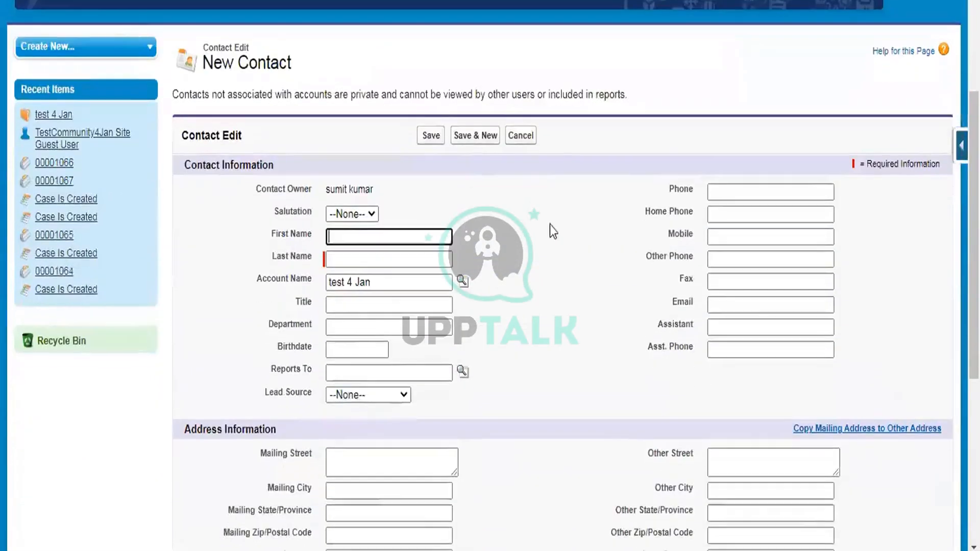
left_click(381, 237)
type("T")
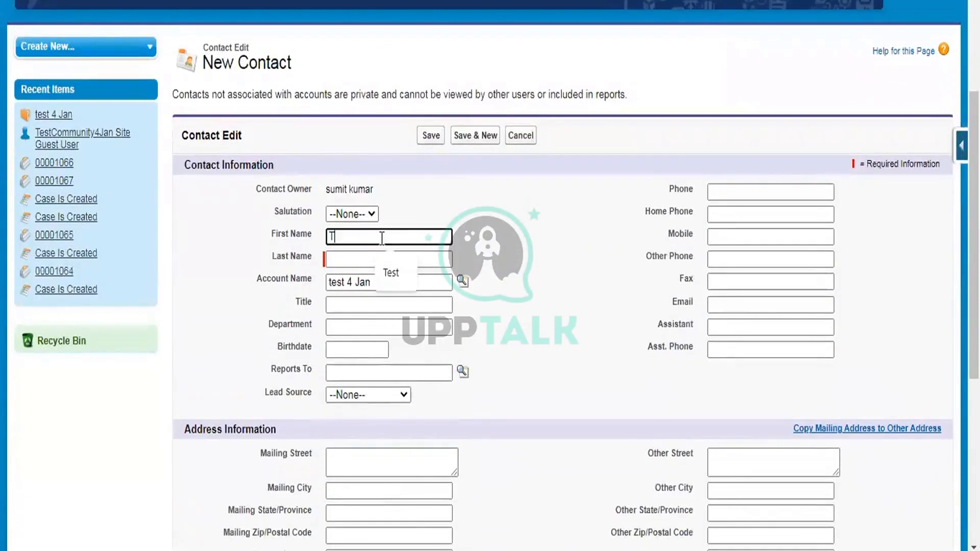
type("est Contact")
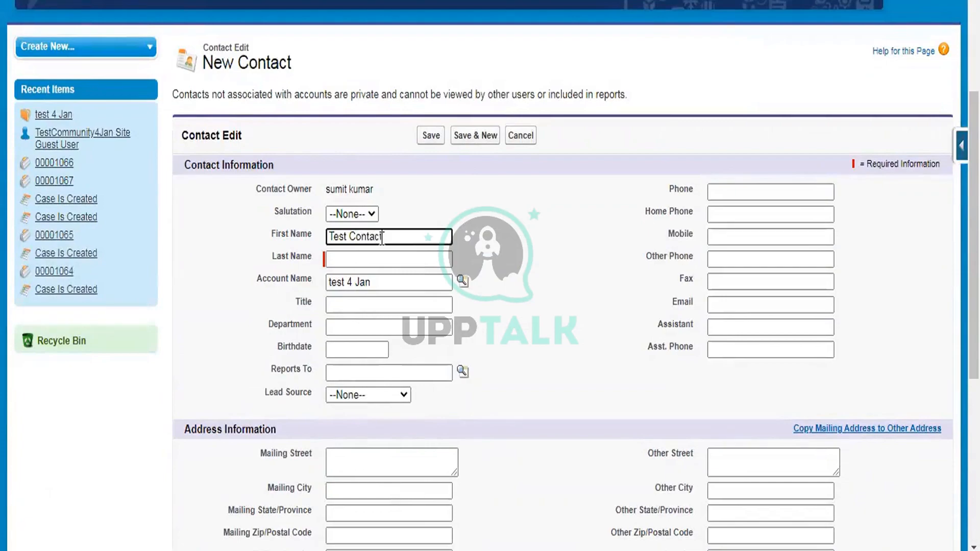
key("Tab")
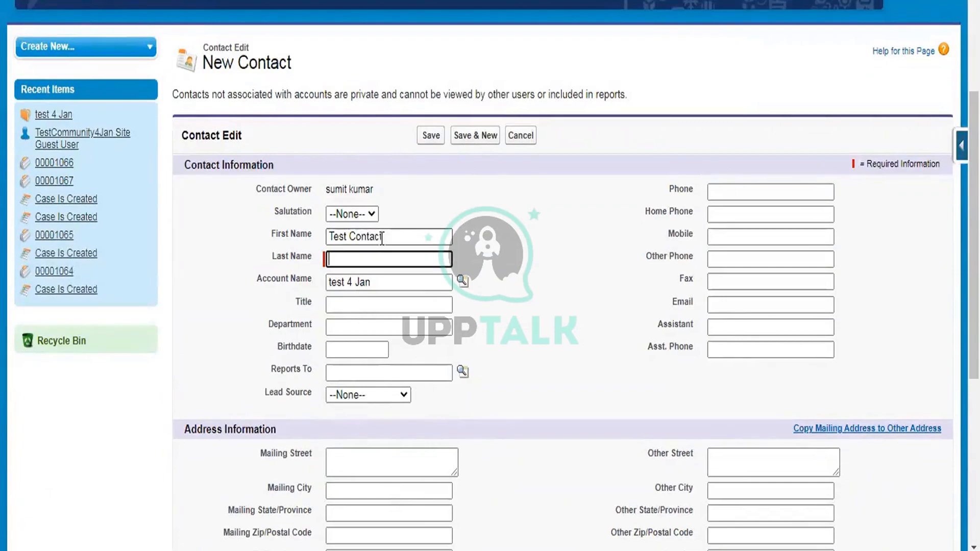
type("4 Jan")
left_click(431, 137)
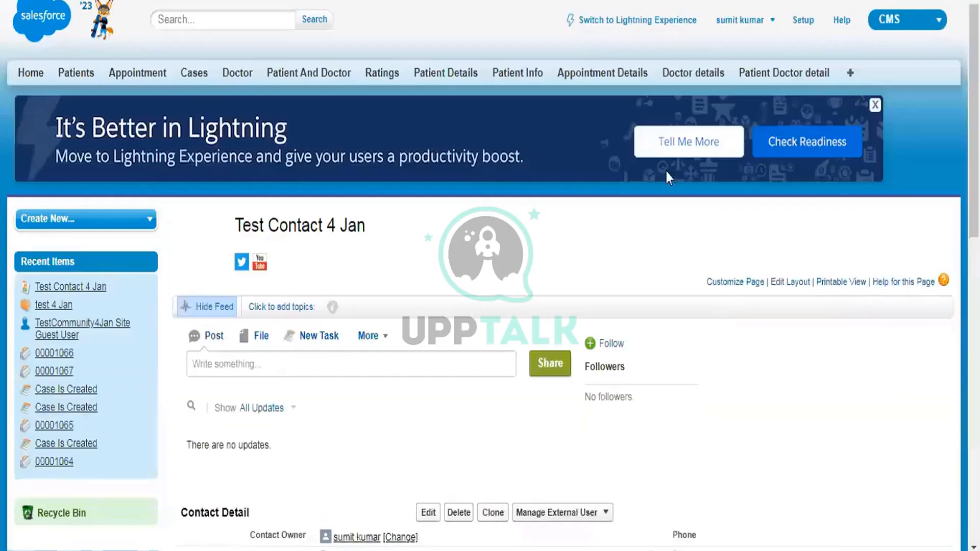
scroll(666, 170, "down", 3)
scroll(827, 225, "down", 2)
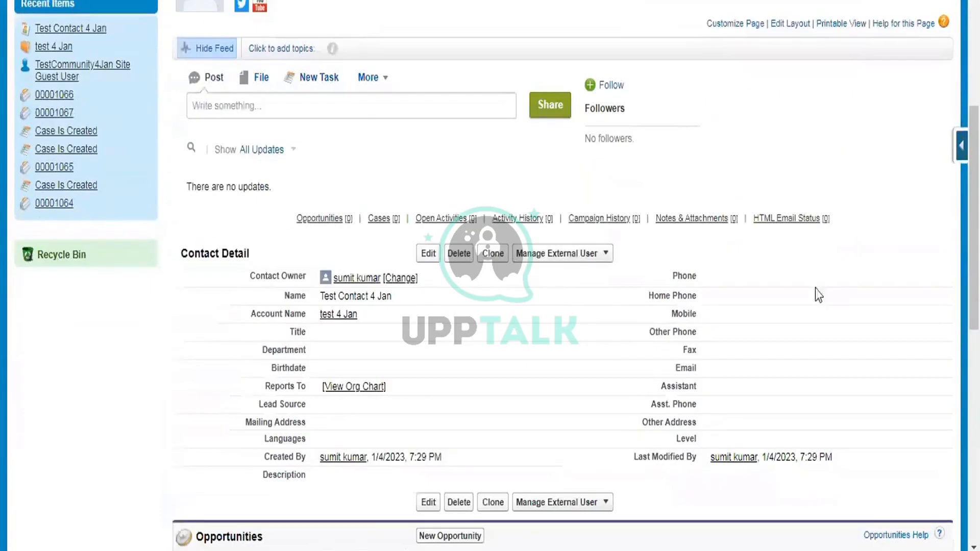
right_click(358, 278)
- Choose Enable Customer User for the Test Contact 4 Jan contact
key("Escape")
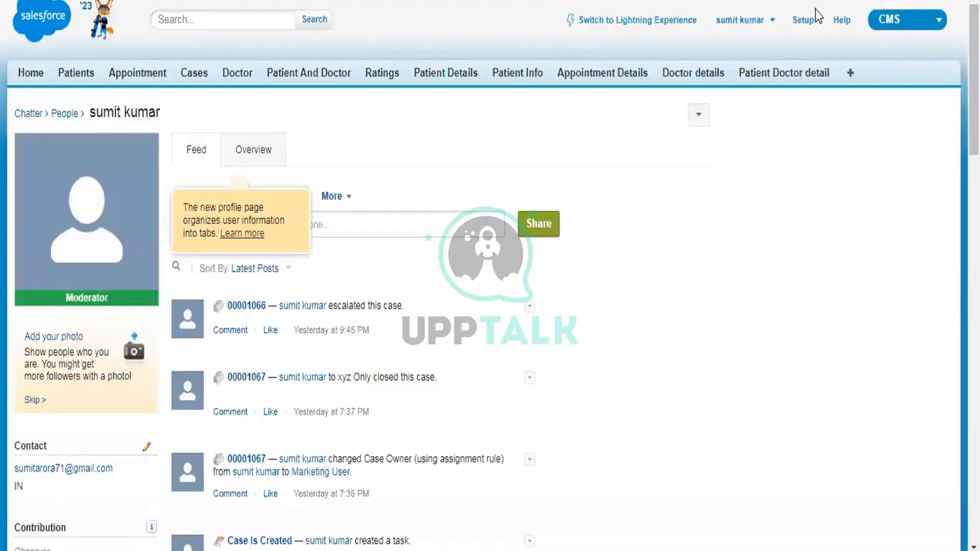
left_click(805, 23)
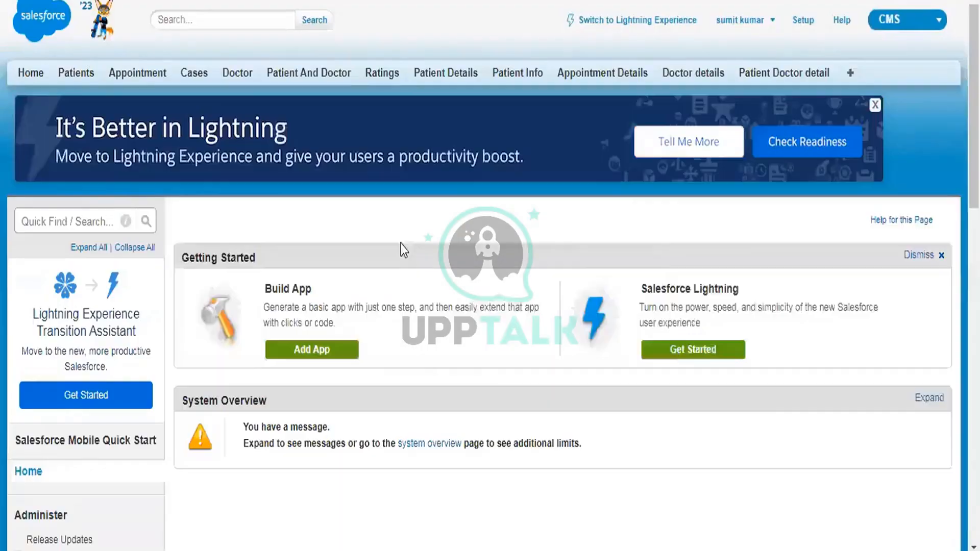
scroll(210, 274, "down", 1)
scroll(208, 275, "down", 5)
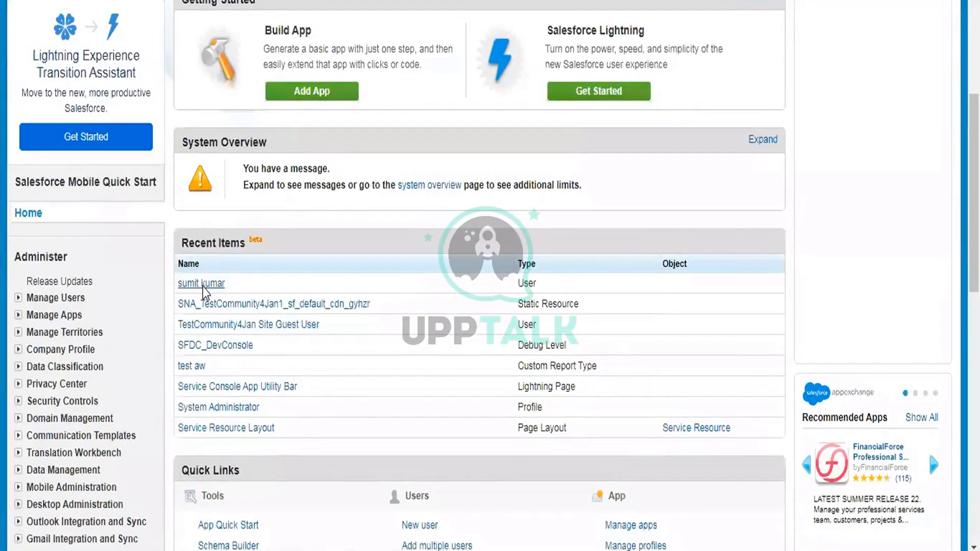
left_click(203, 287)
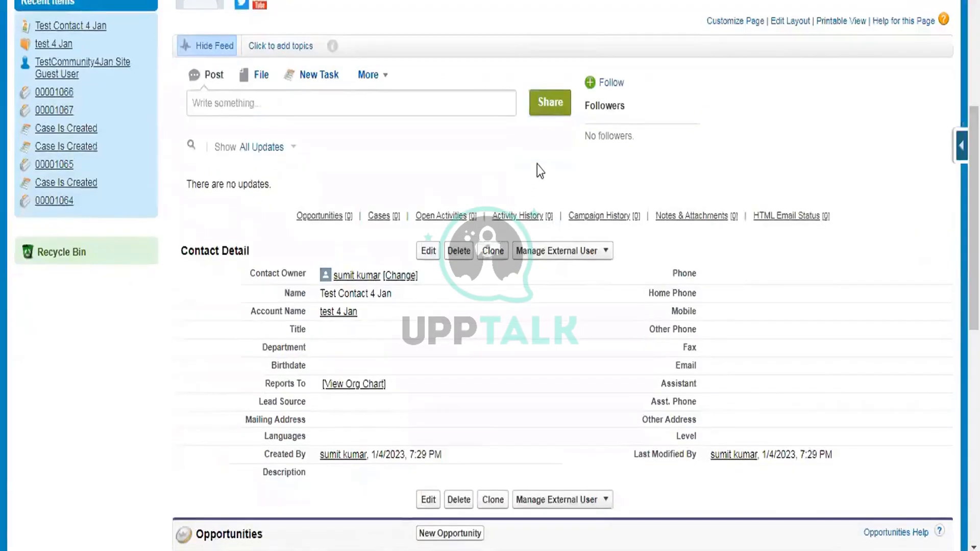
scroll(538, 171, "down", 2)
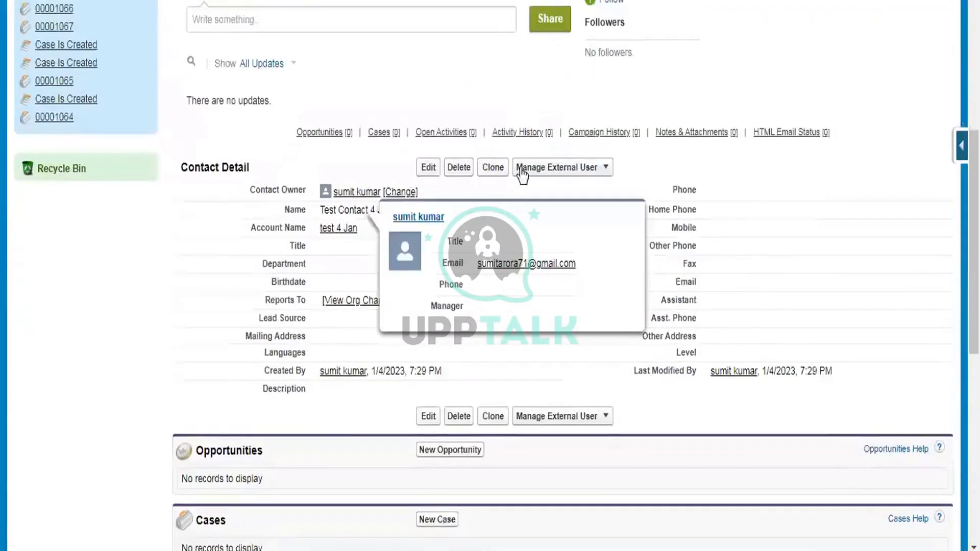
left_click(560, 169)
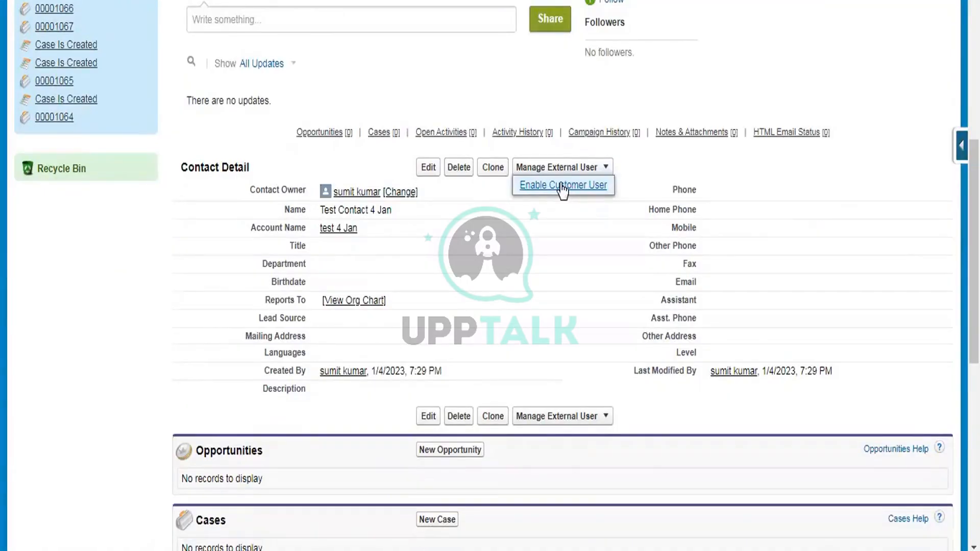
left_click(561, 186)
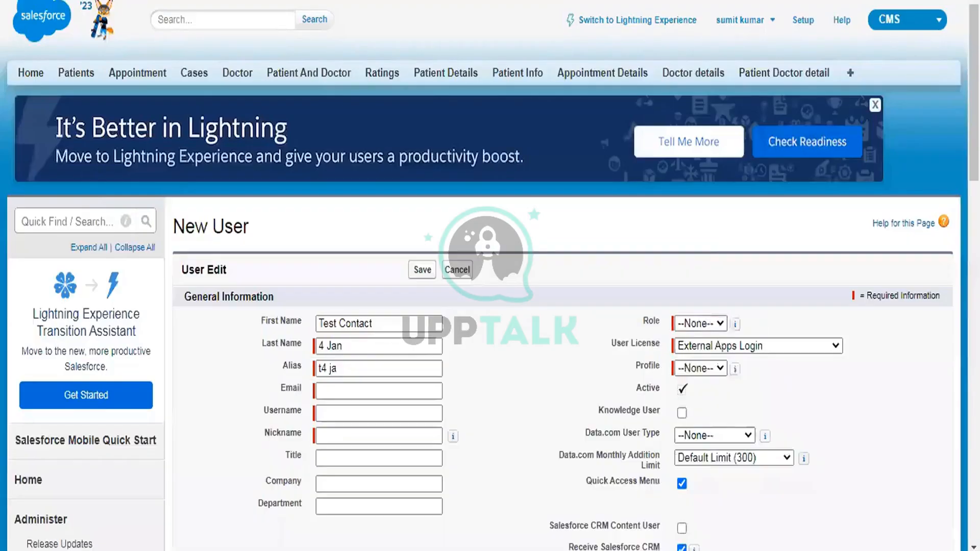
- Set the user license and profile to Customer Community Plus
scroll(706, 238, "down", 3)
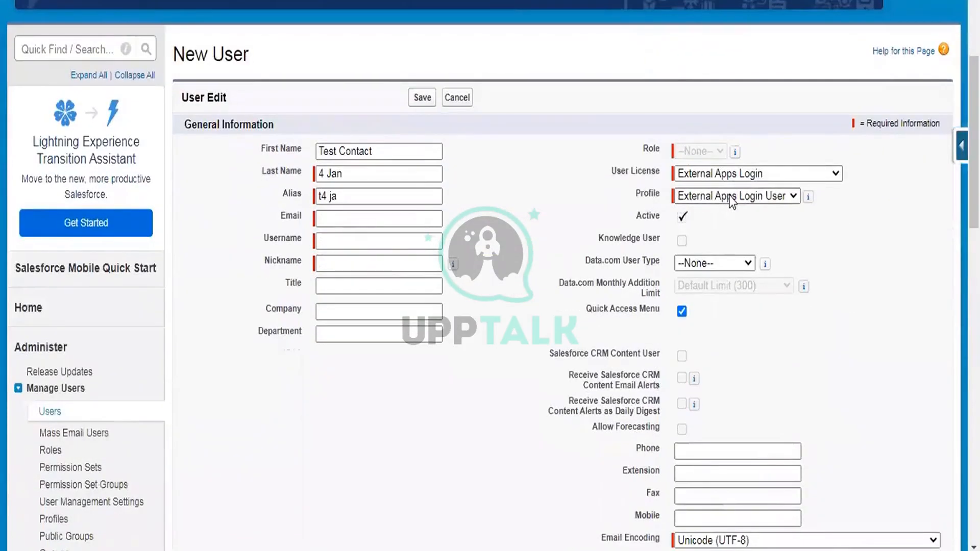
left_click(729, 175)
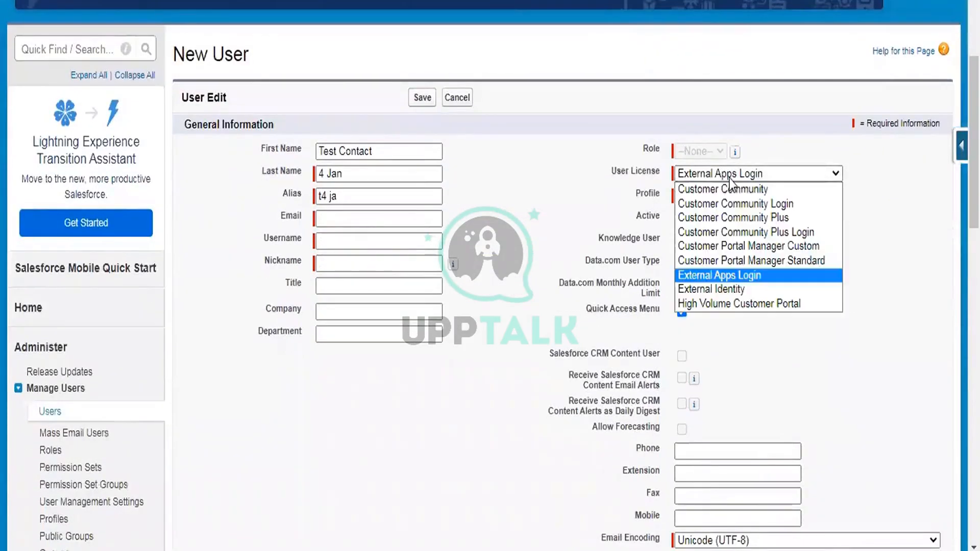
left_click(727, 216)
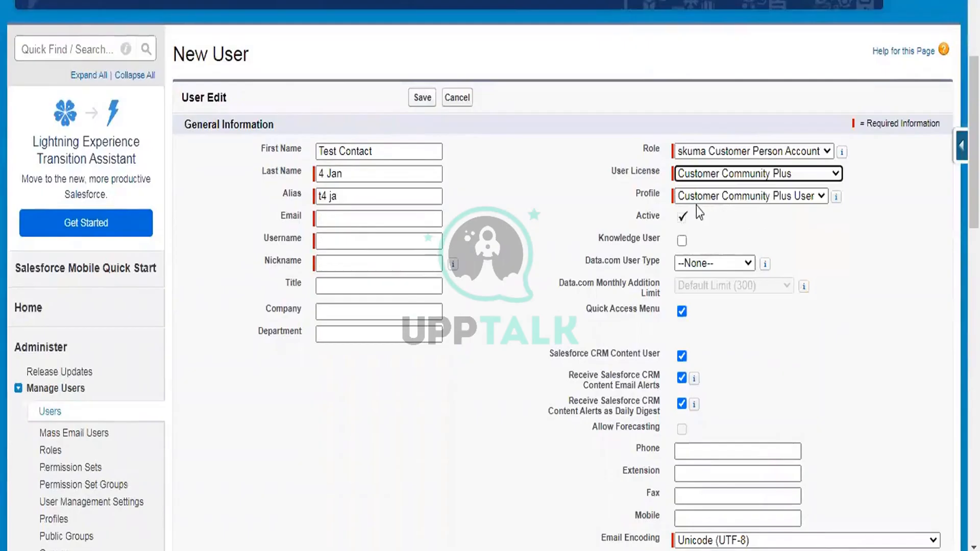
left_click(792, 196)
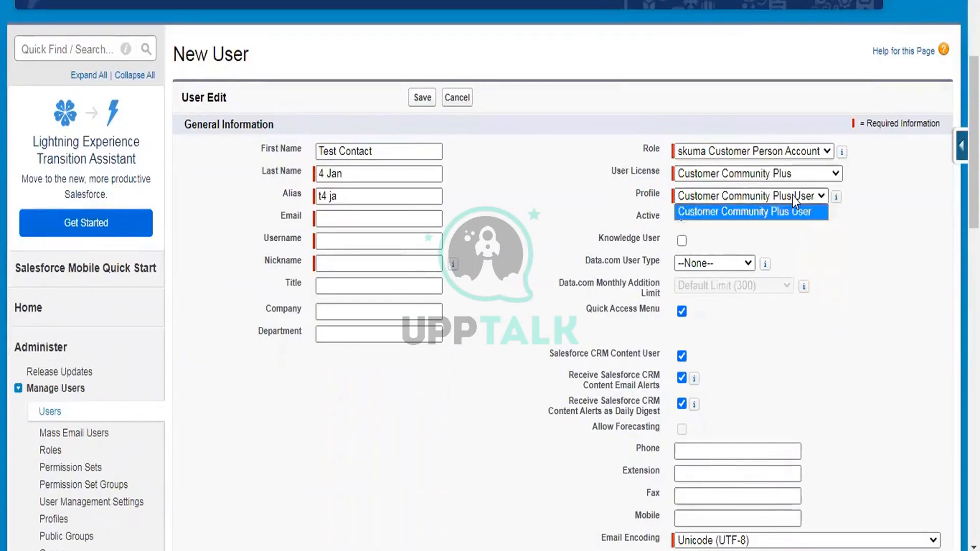
left_click(844, 264)
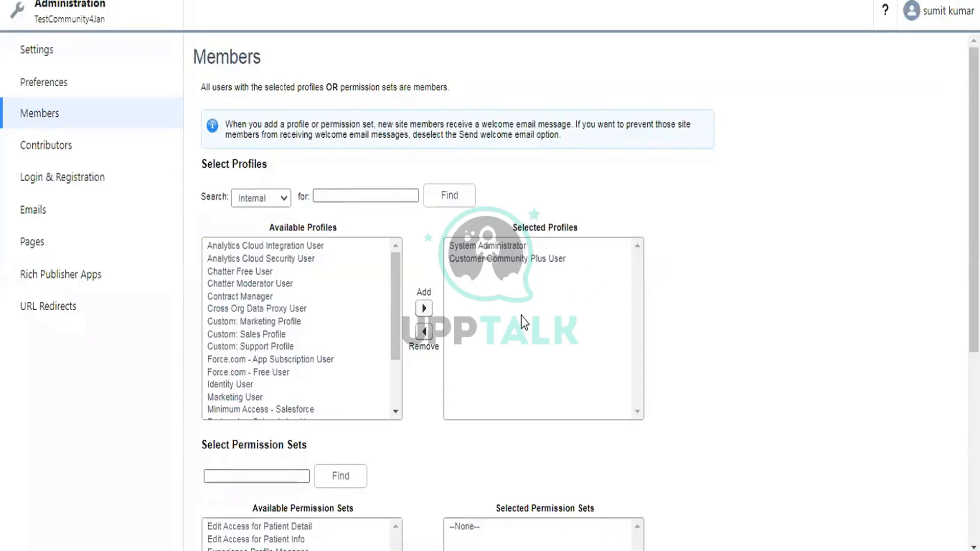
left_click(274, 204)
left_click(255, 227)
left_click(286, 271)
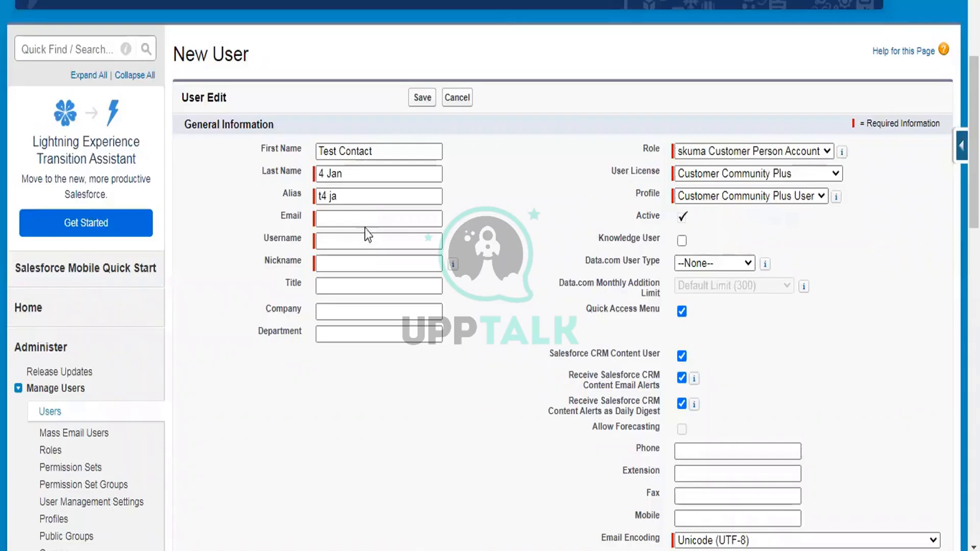
- Fill in the user's email and username, save the user, and confirm the welcome email
left_click(338, 217)
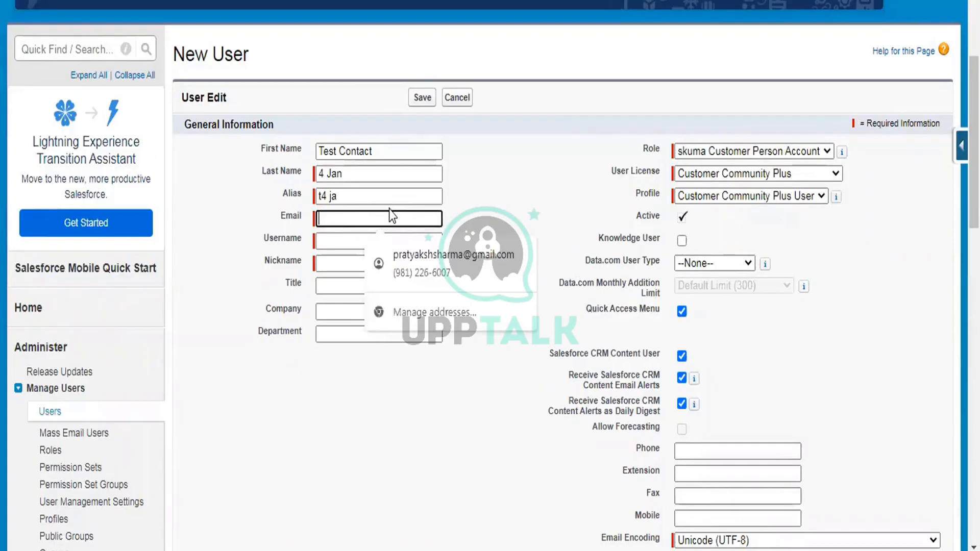
type("k")
left_click(403, 246)
left_click(428, 240)
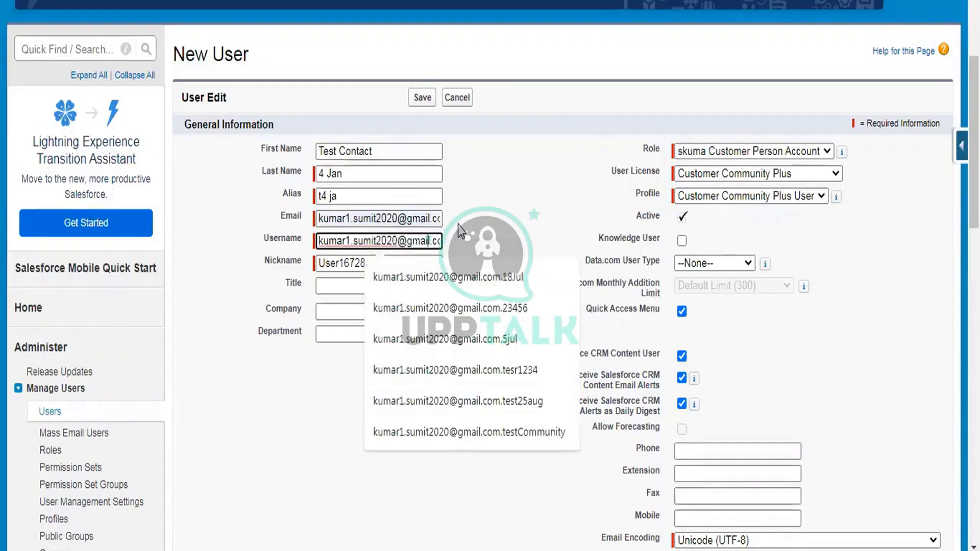
key("End")
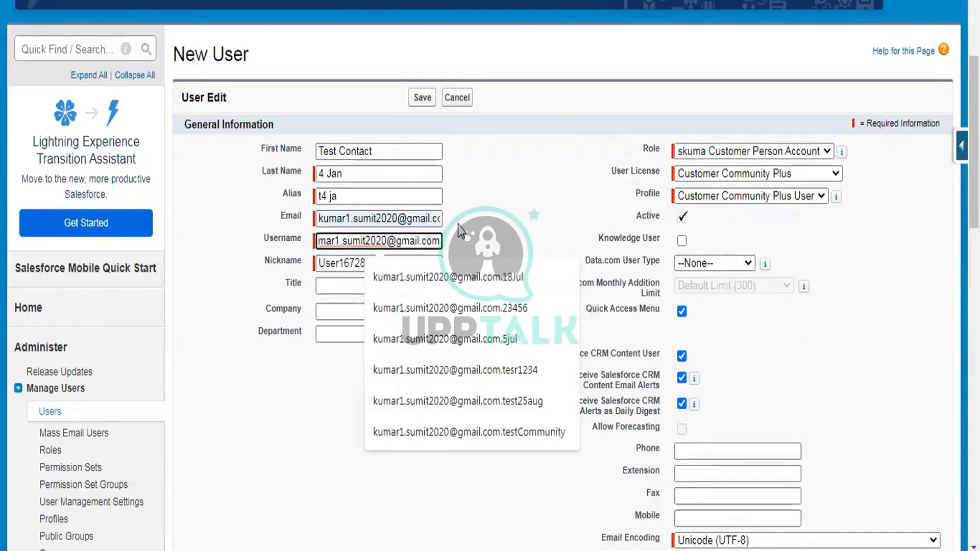
type(".dcp")
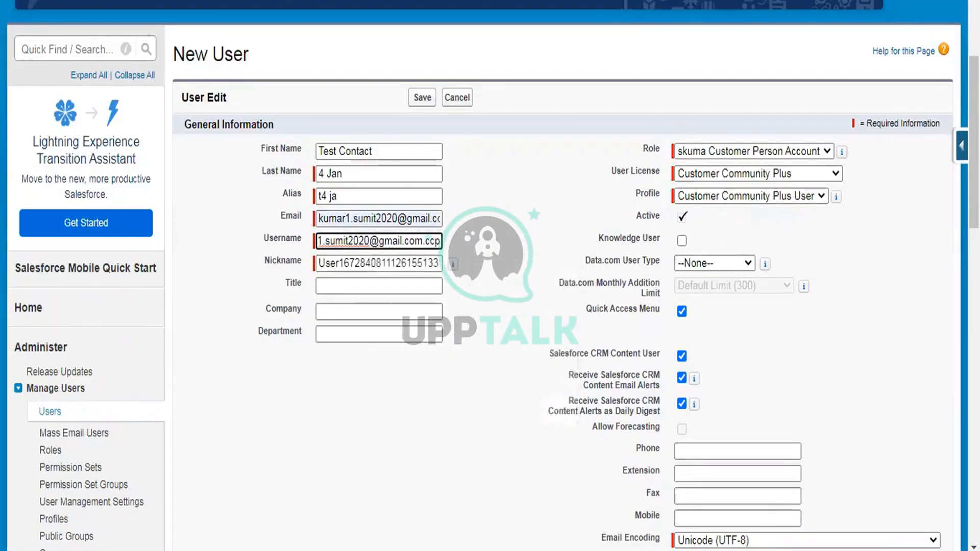
key("ctrl+t")
type("g")
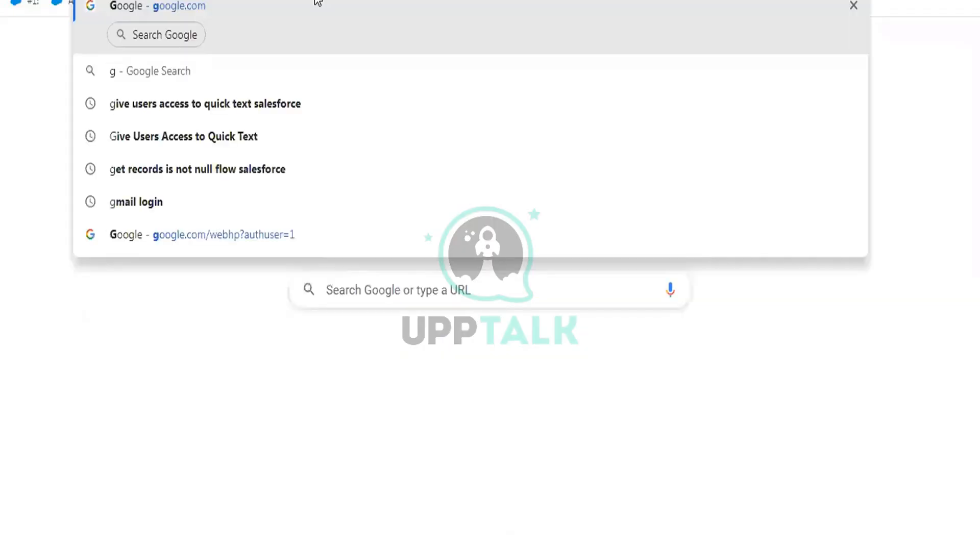
key("Return")
key("ctrl+shift+Tab")
left_click(549, 237)
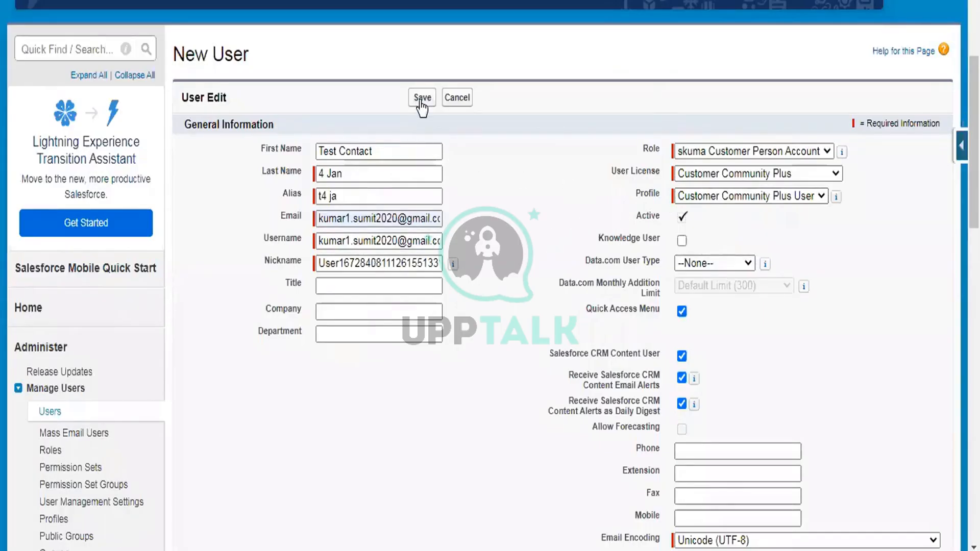
left_click(422, 102)
left_click(564, 138)
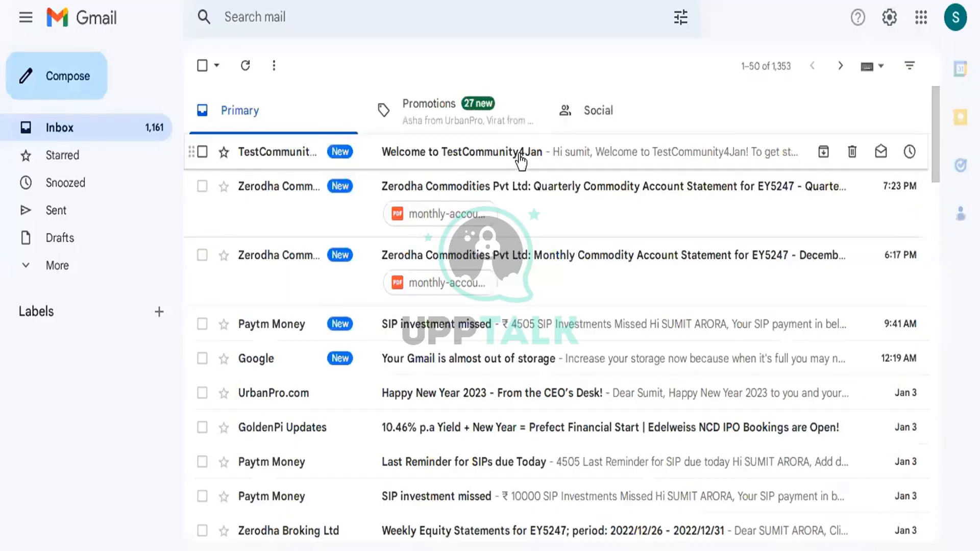
- Open the newest TestCommunity4Jan welcome email in Gmail
left_click(520, 158)
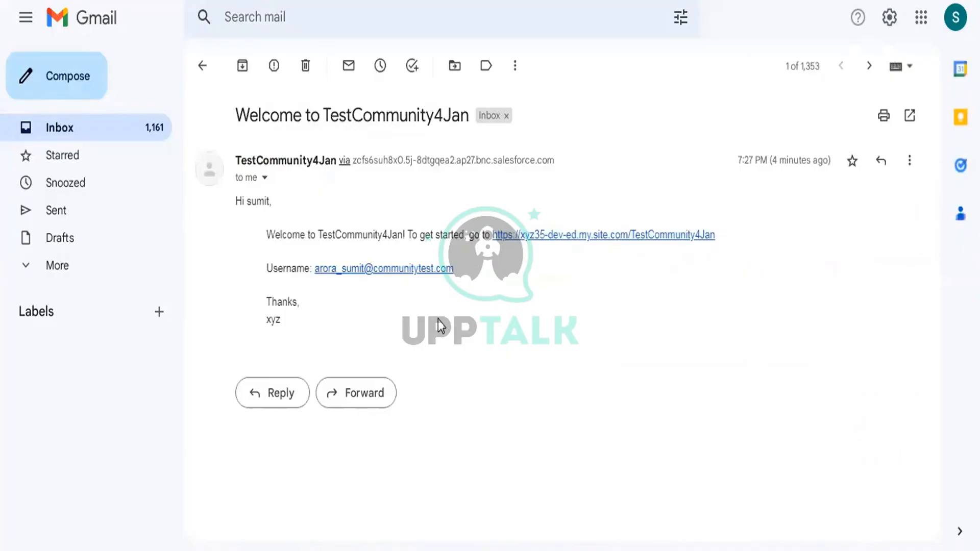
left_click_drag(458, 269, 337, 268)
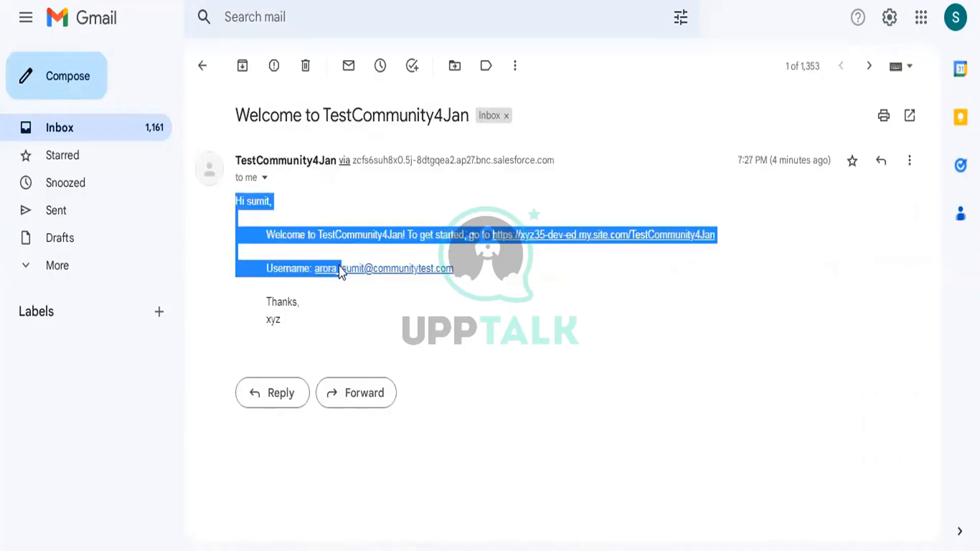
left_click(380, 296)
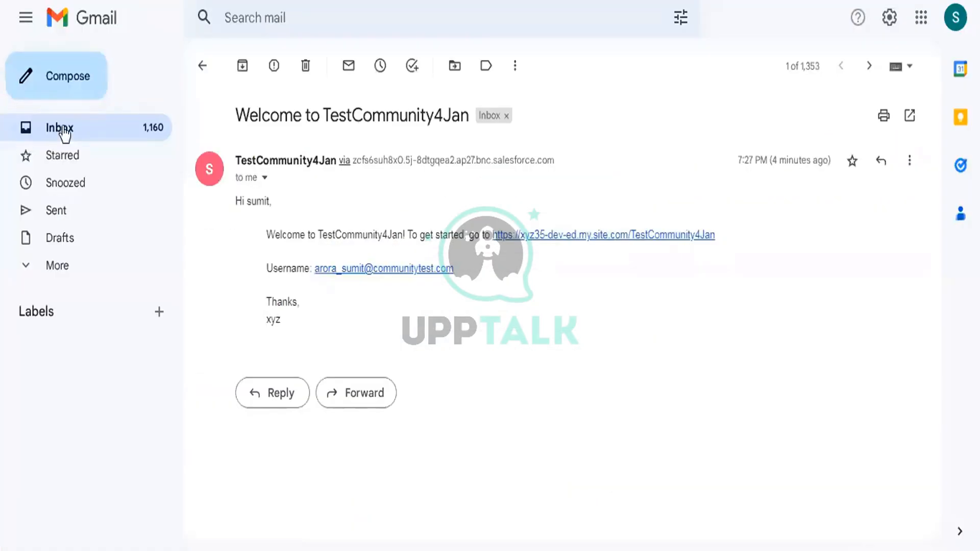
left_click(62, 131)
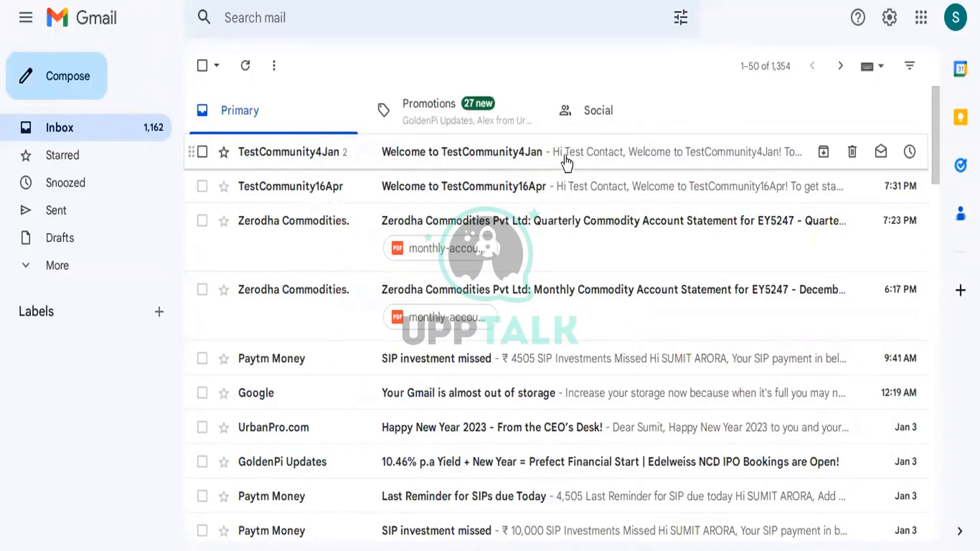
left_click(575, 156)
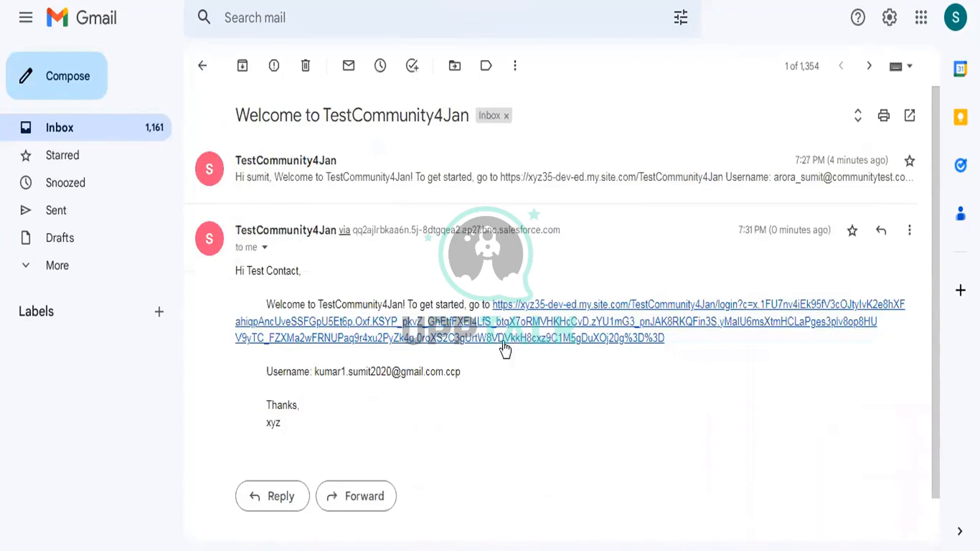
- Copy the welcome email's login link address for use in a new Incognito window
right_click(506, 343)
left_click(546, 440)
left_click(970, 1)
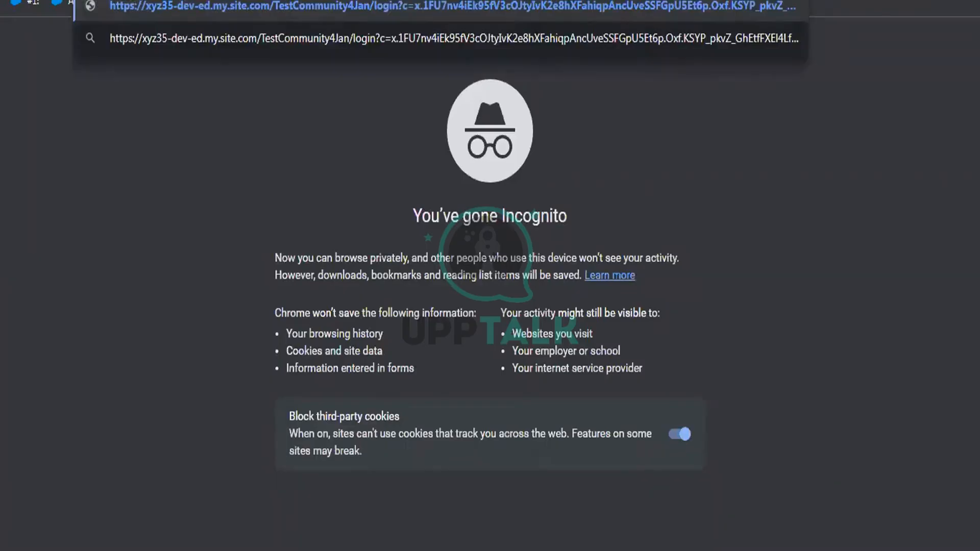
- Enter a new password in both password fields and submit it with Change Password
key("Return")
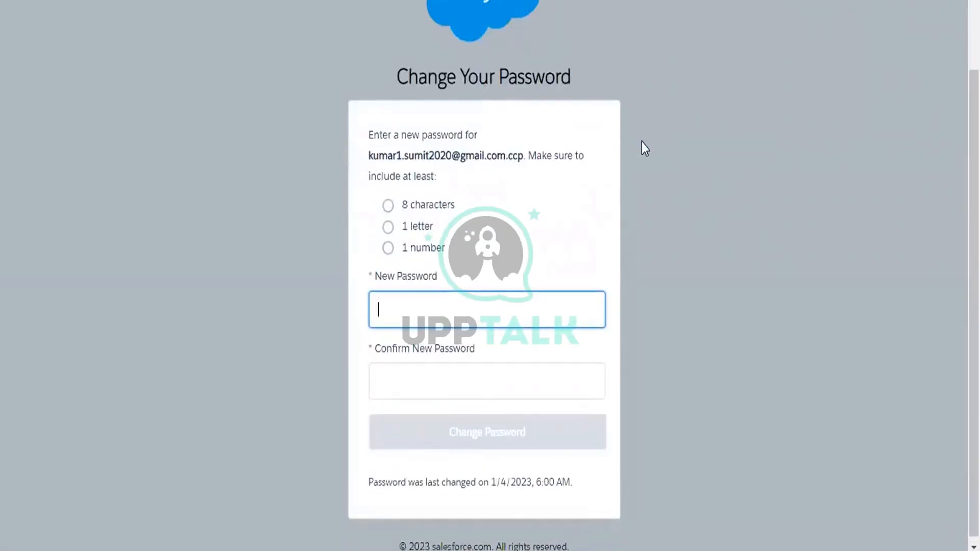
type("••••••••")
key("Tab")
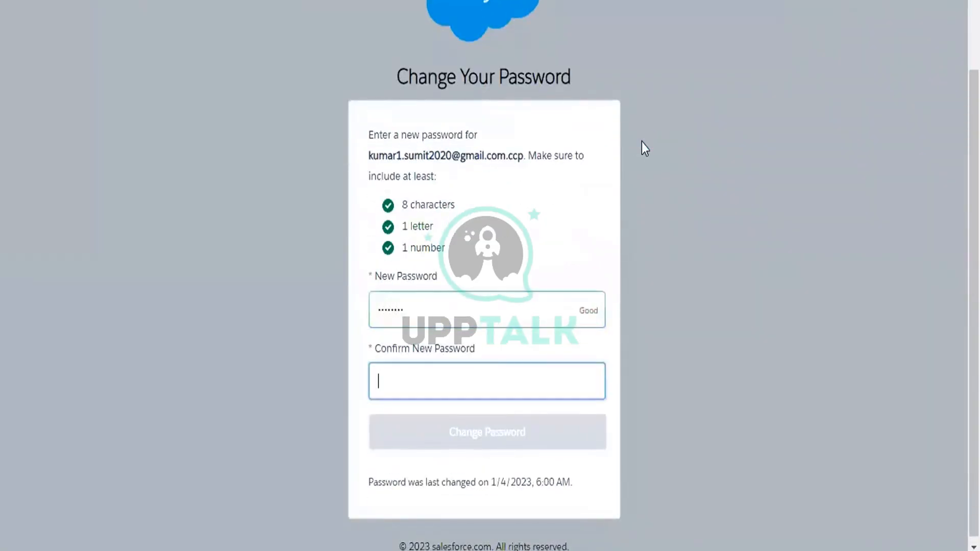
type("••••••••")
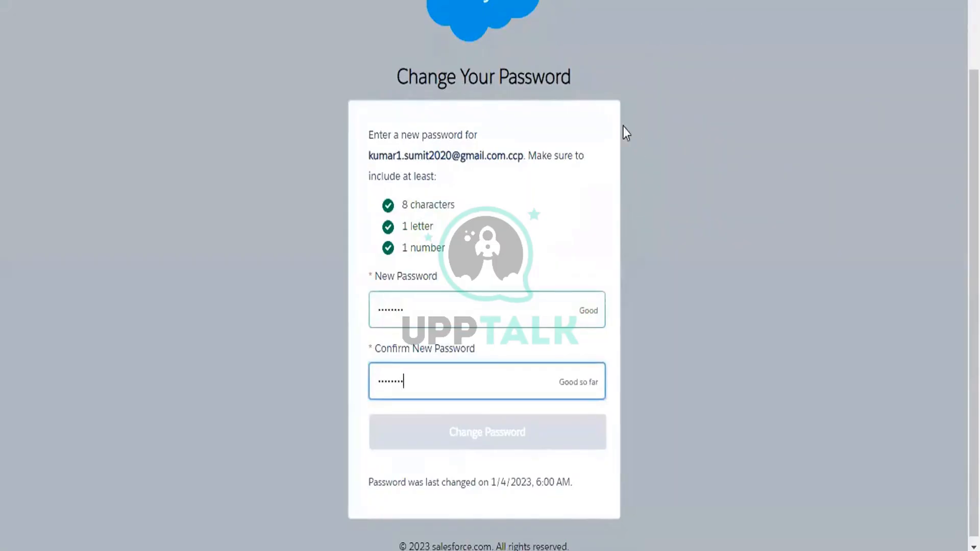
left_click(509, 435)
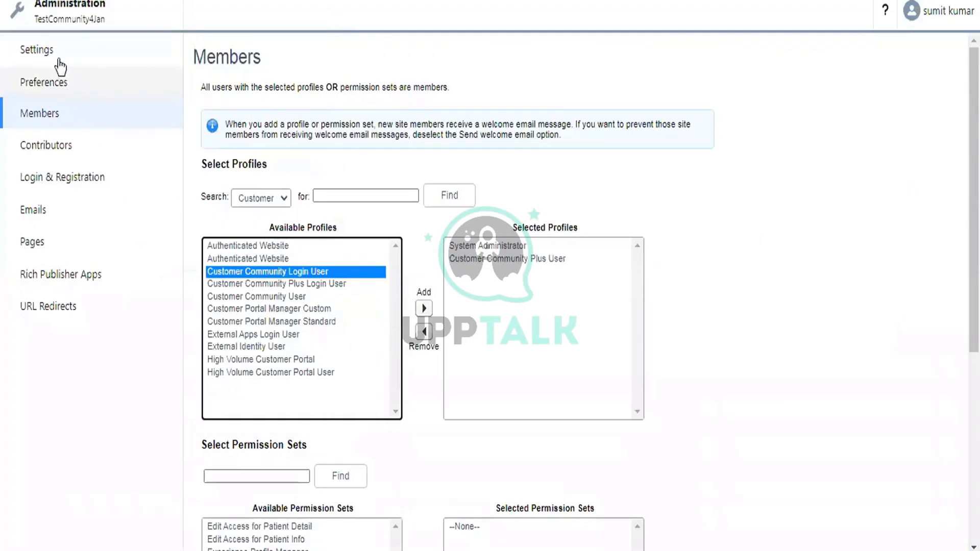
- Copy the site address link from the community's Administration settings
left_click(56, 57)
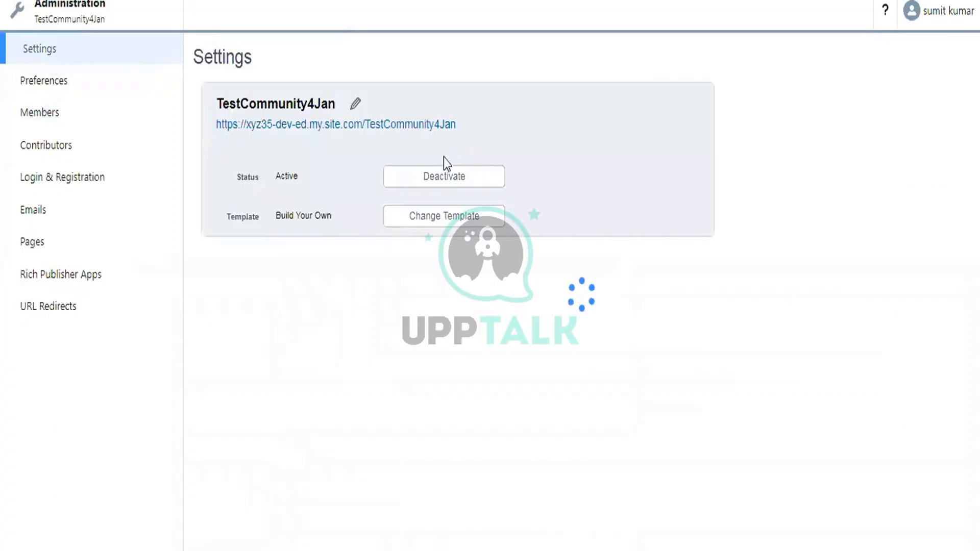
right_click(428, 126)
left_click(480, 230)
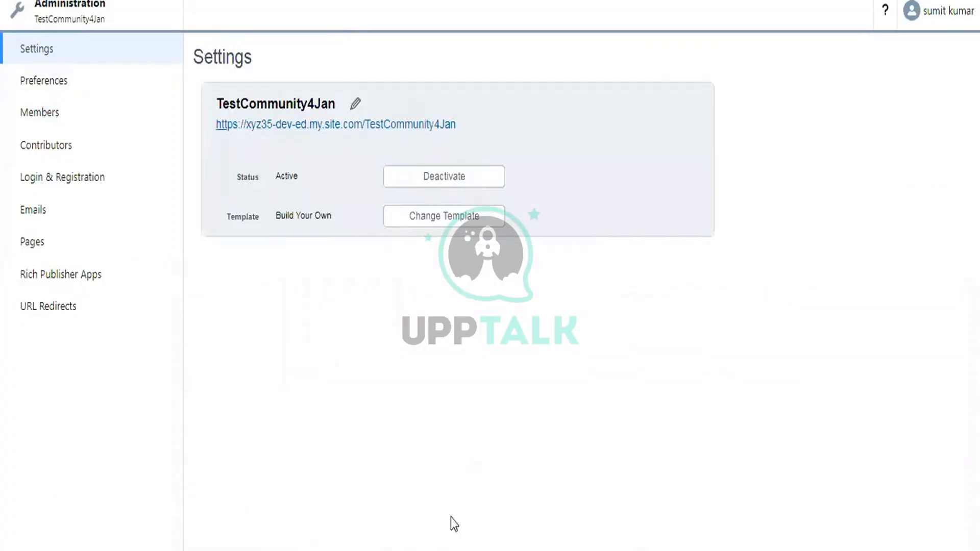
- Open the site address plus /login in the other browser window, then select the community user's username
mouse_move(470, 531)
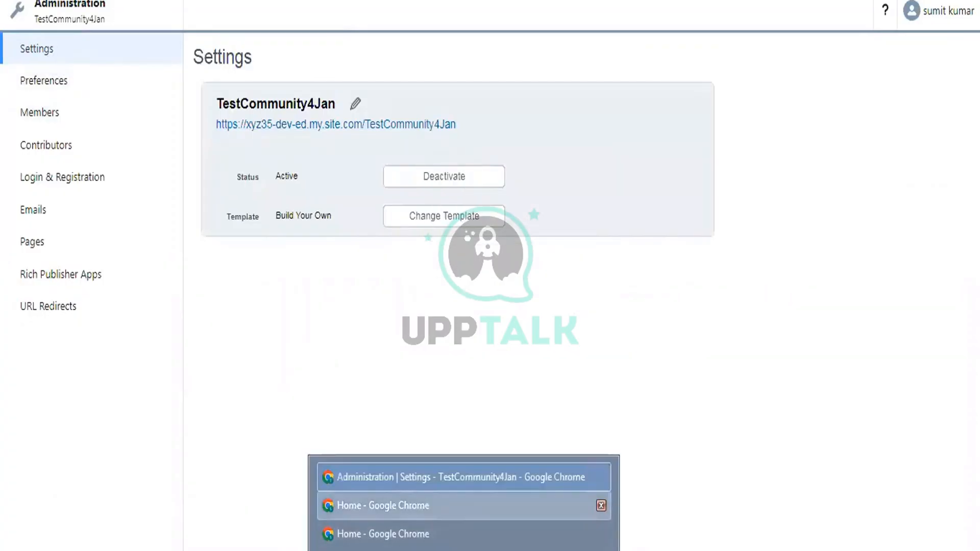
left_click(430, 503)
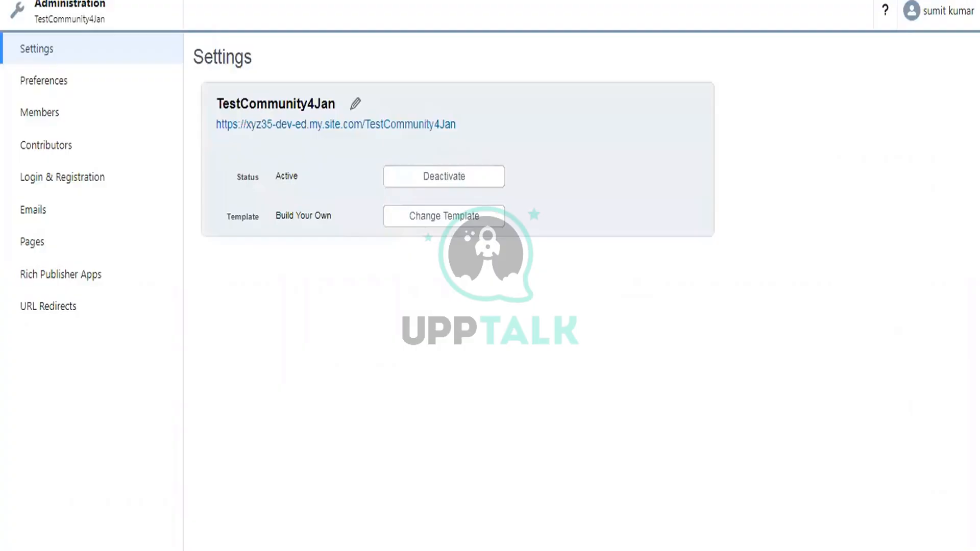
left_click(489, 535)
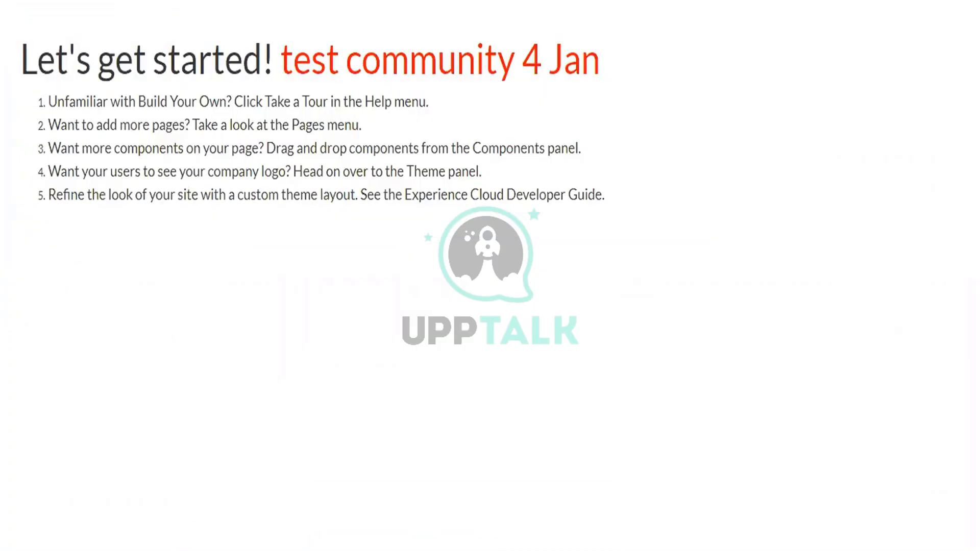
key("ctrl+l")
key("ctrl+v")
type("/logi")
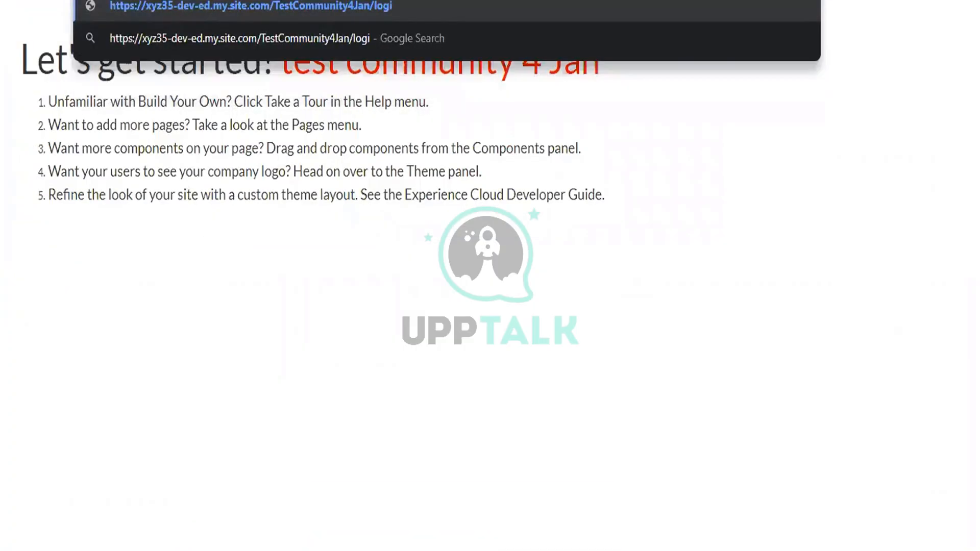
type("n")
key("Return")
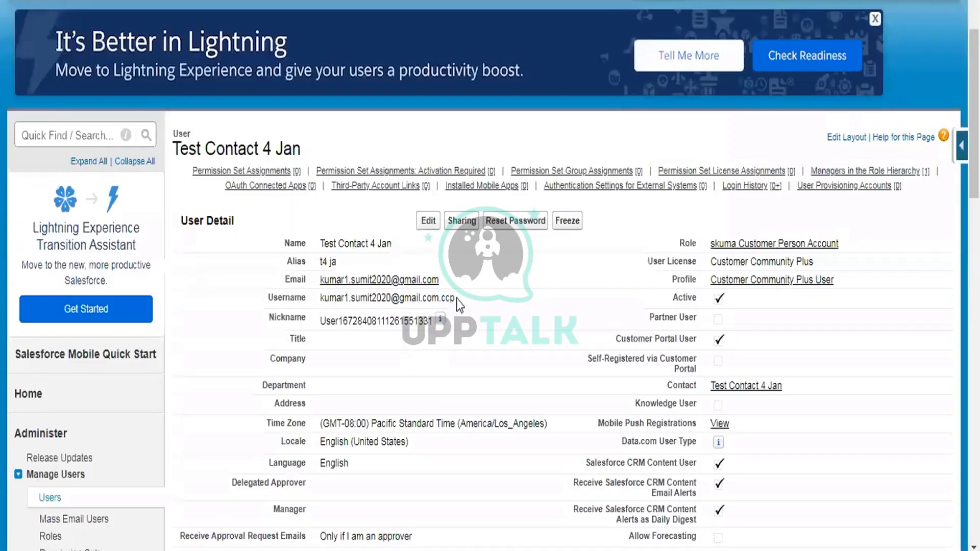
left_click_drag(456, 298, 323, 301)
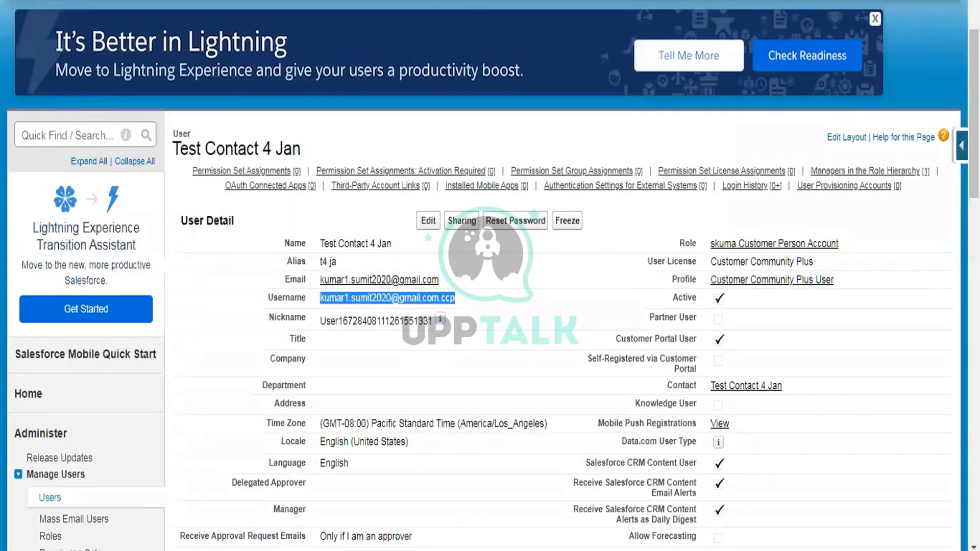
- Log into TestCommunity4Jan with the pasted username and the user's password
key("alt+Tab")
key("ctrl+v")
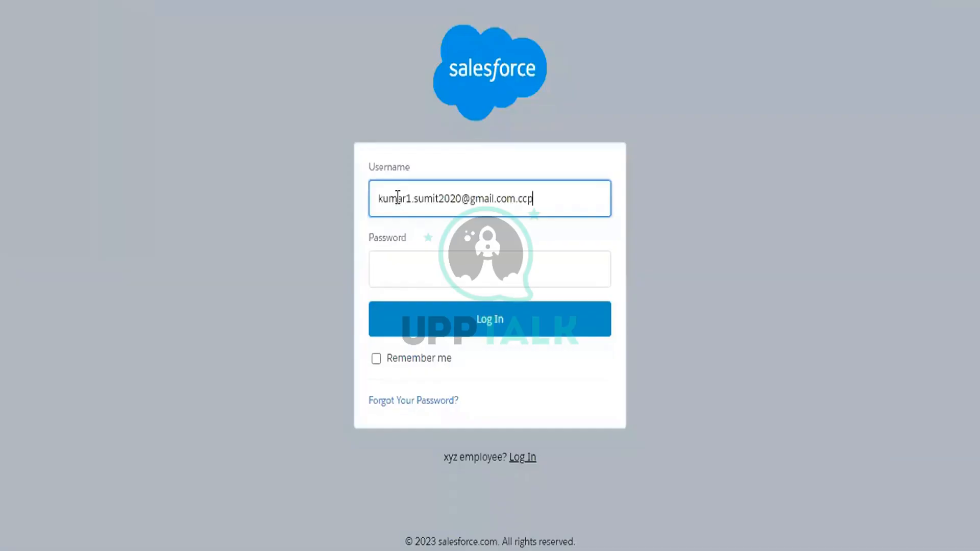
left_click(428, 266)
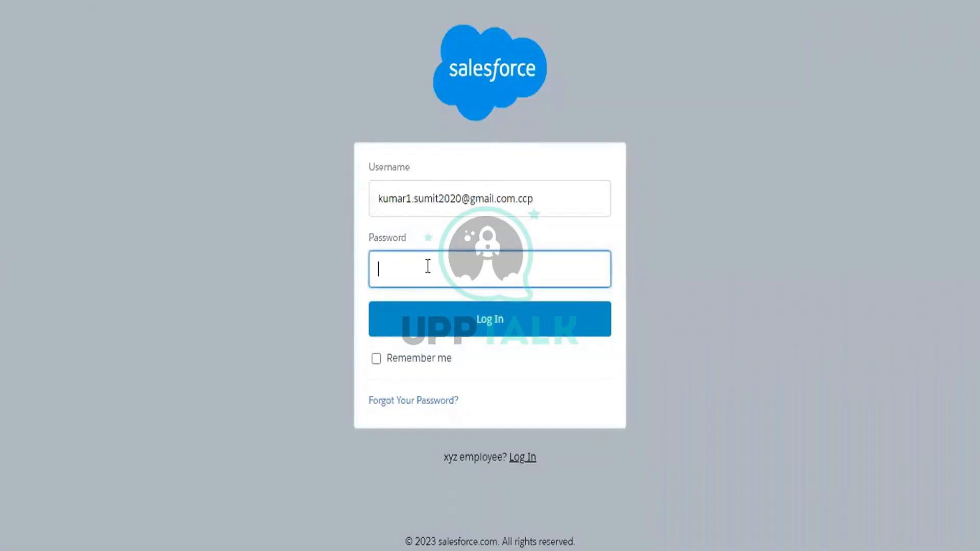
type("********")
left_click(498, 320)
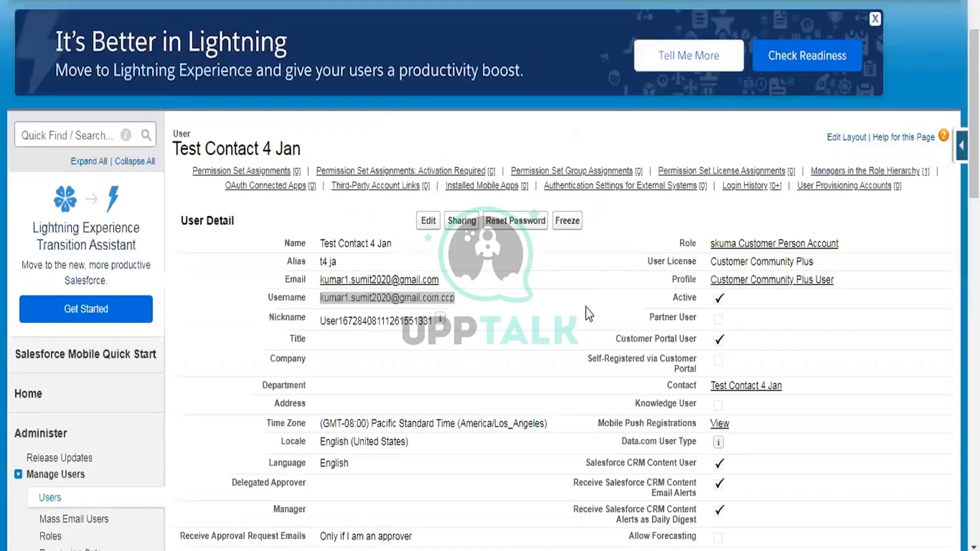
triple_click(580, 297)
left_click(580, 297)
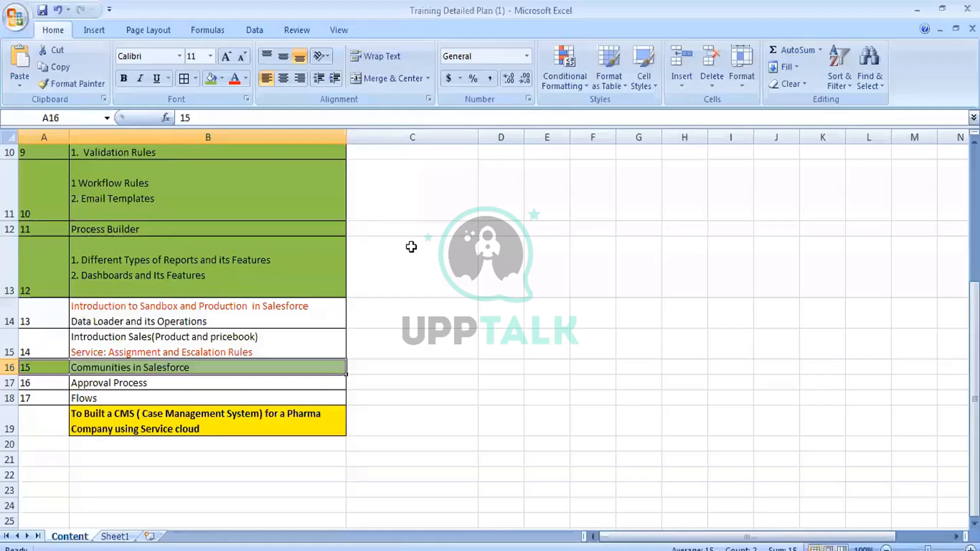
- Review the Content sheet topics: Communities in Salesforce, Data Loader, Introduction Sales, Approval Process, Flows
scroll(411, 247, "down", 1)
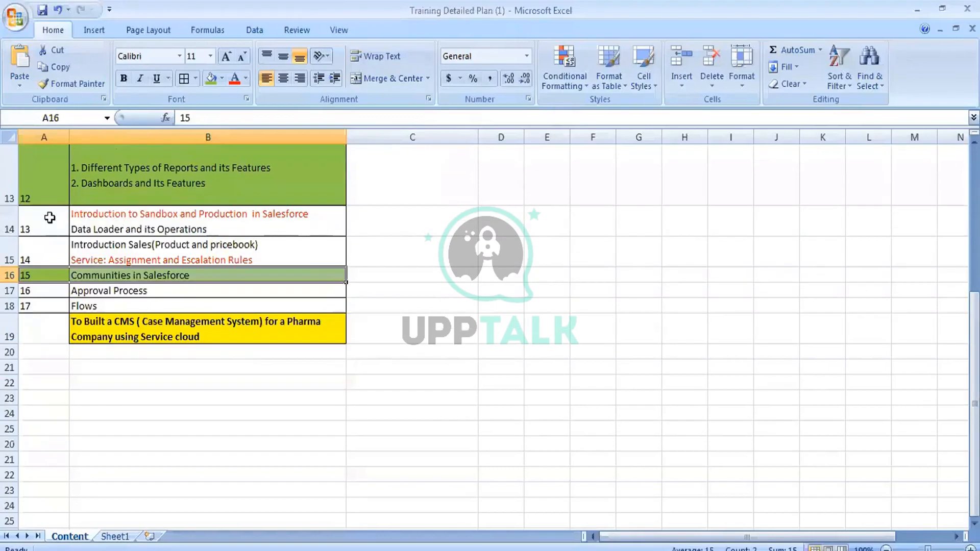
left_click_drag(48, 219, 105, 250)
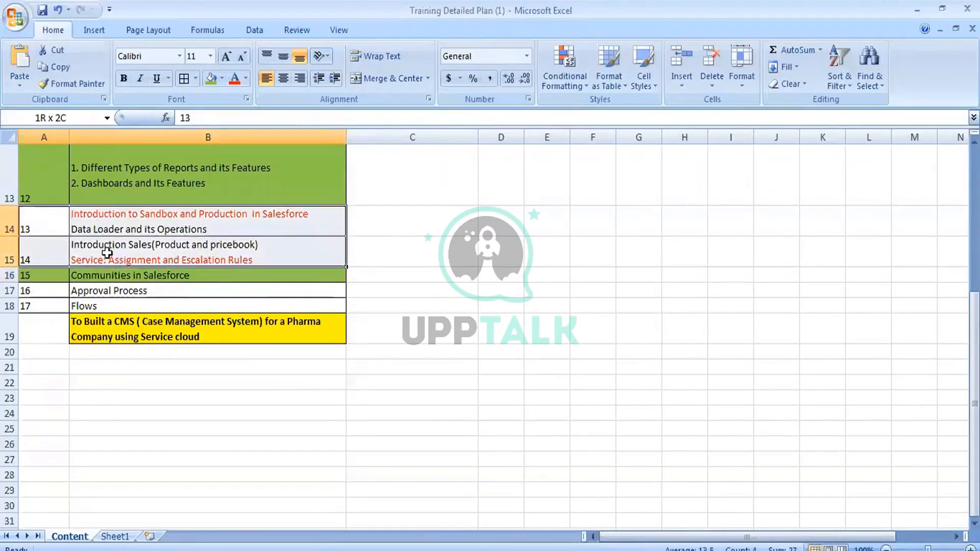
left_click(148, 276)
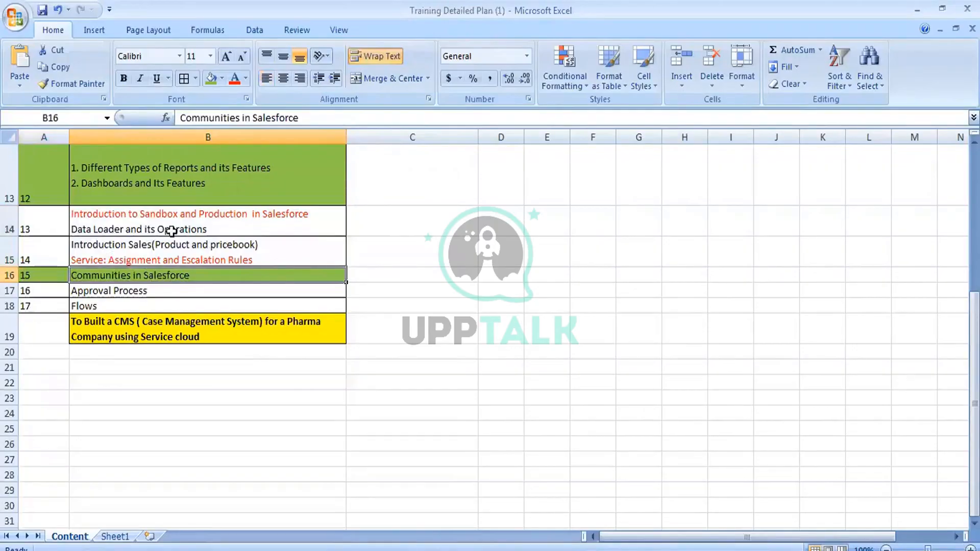
left_click(198, 231)
left_click(272, 249)
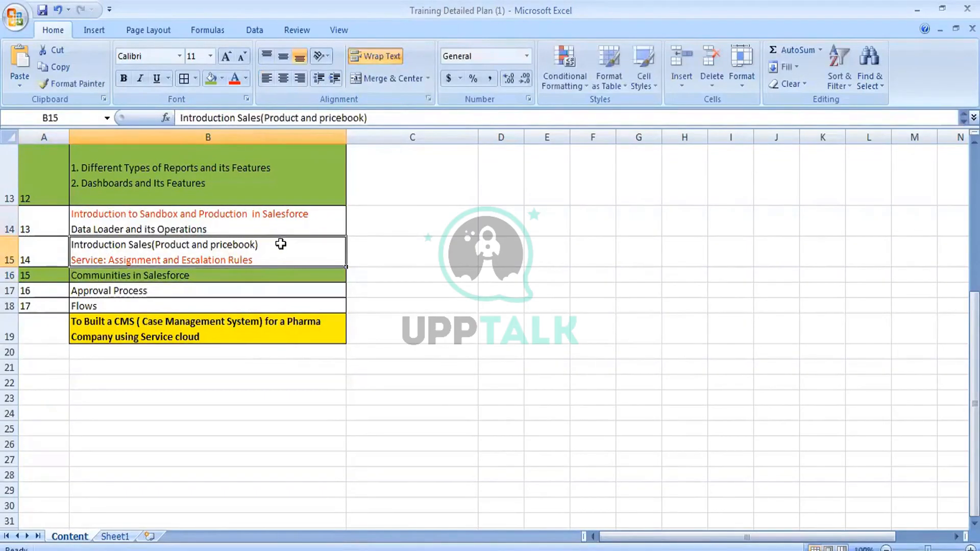
left_click(167, 290)
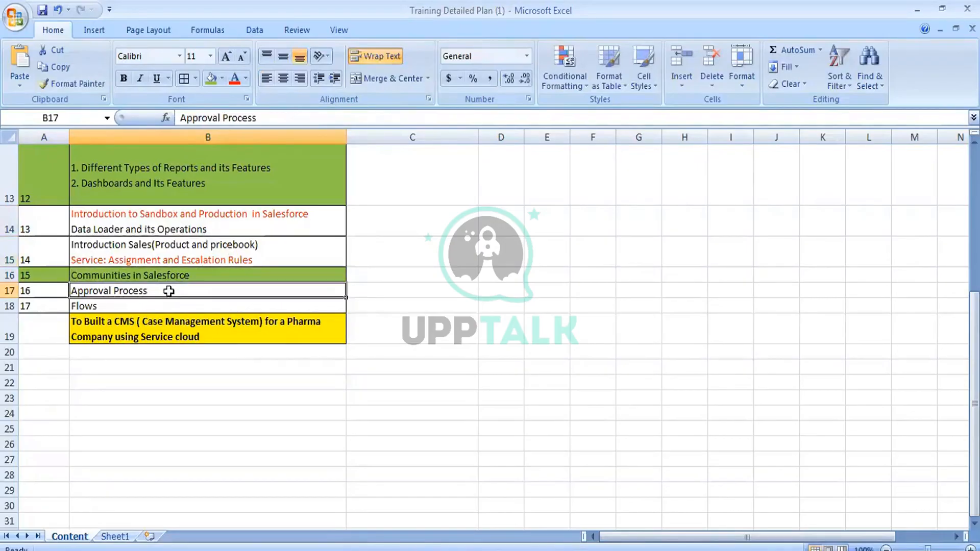
left_click(189, 308)
left_click(148, 226)
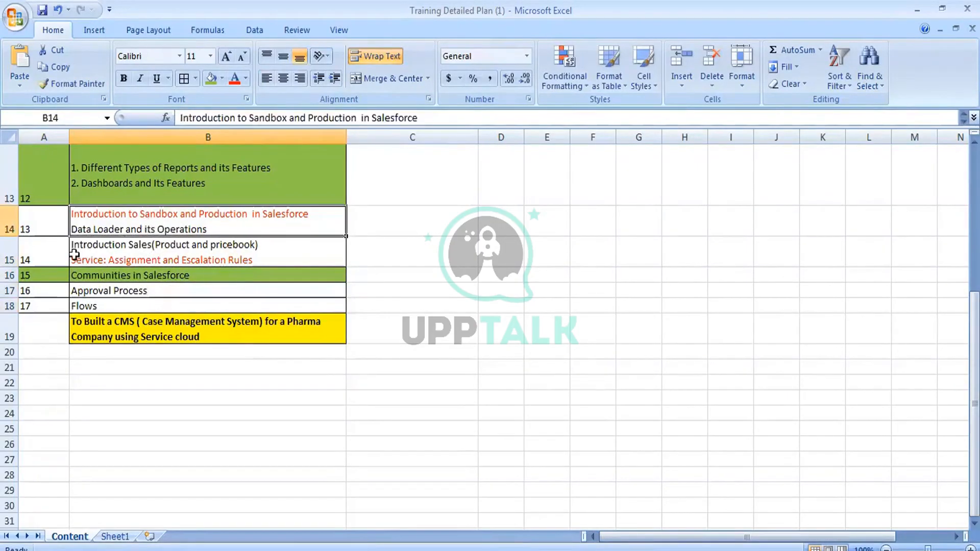
- Highlight the row 15 and row 17 topics and the Flows entry in the training plan
left_click_drag(59, 253, 110, 254)
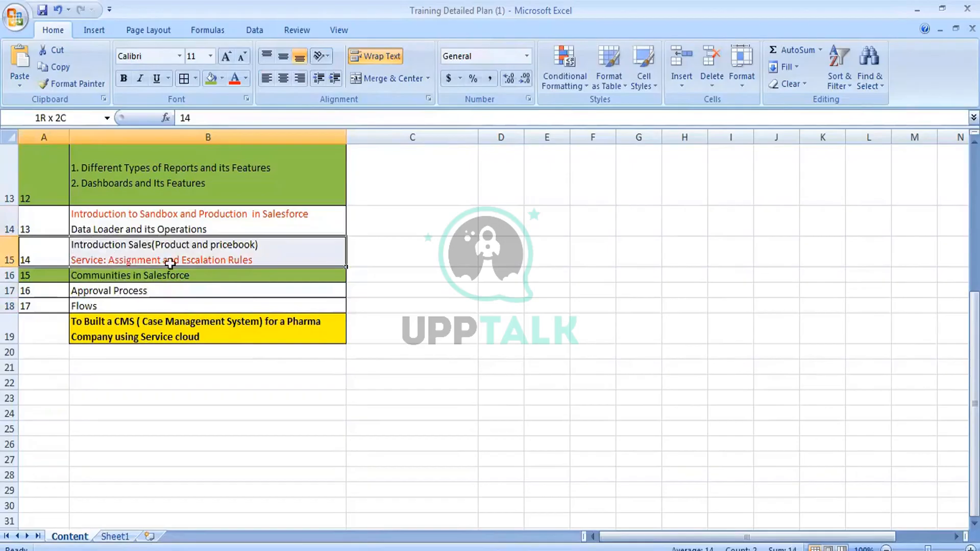
left_click_drag(66, 289, 97, 290)
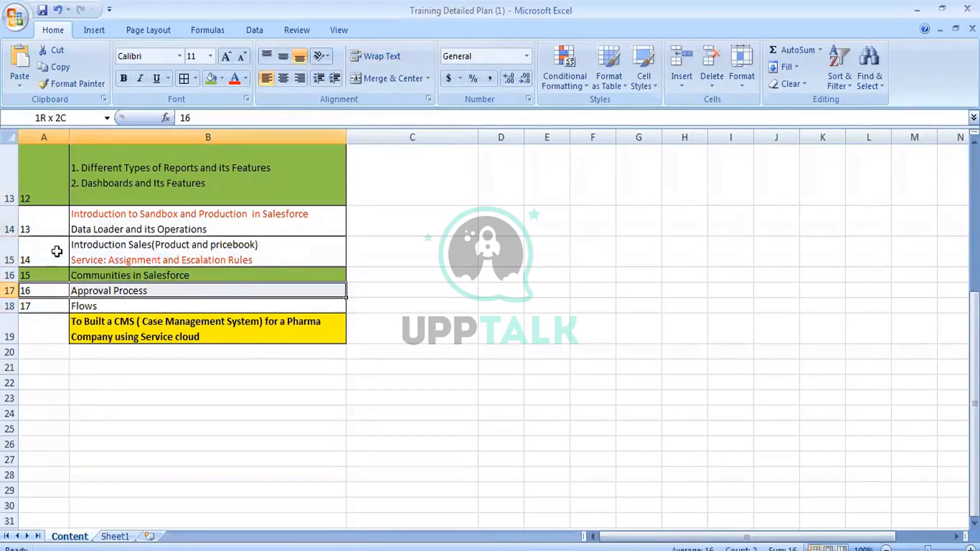
left_click_drag(60, 253, 114, 252)
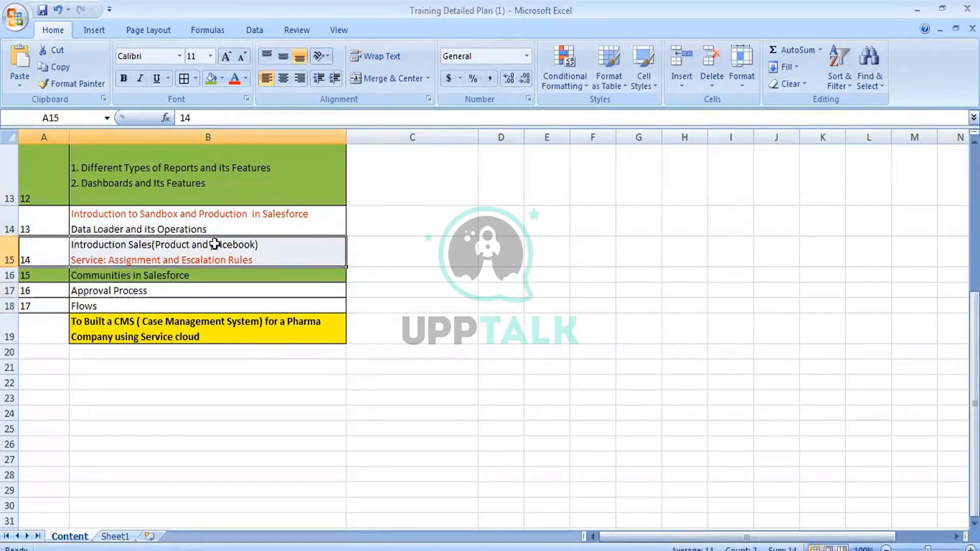
left_click(371, 225)
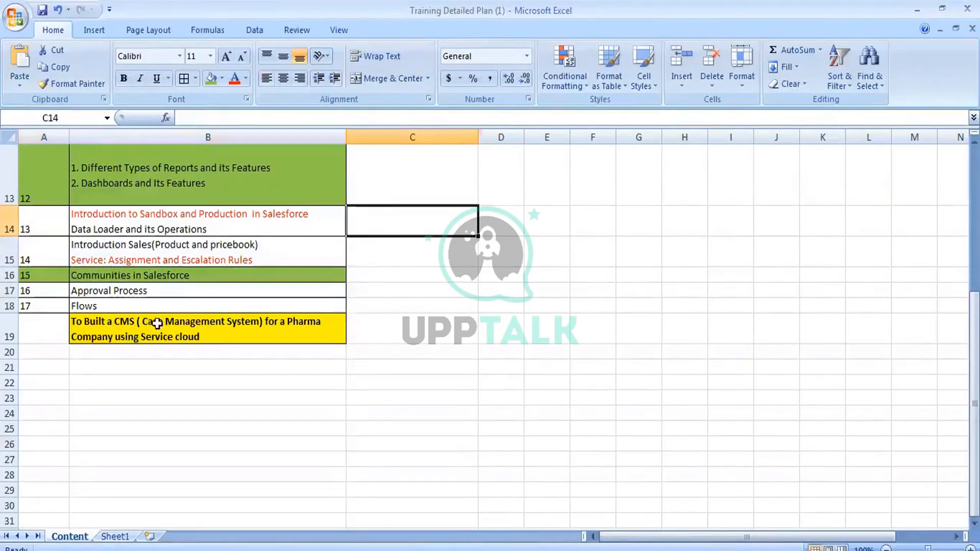
left_click(116, 307)
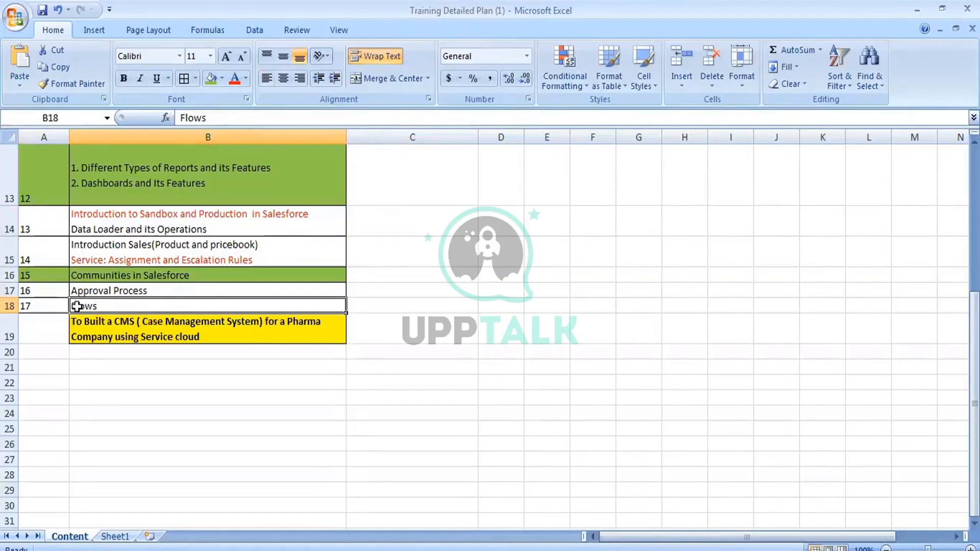
left_click(60, 306)
left_click_drag(49, 254, 240, 243)
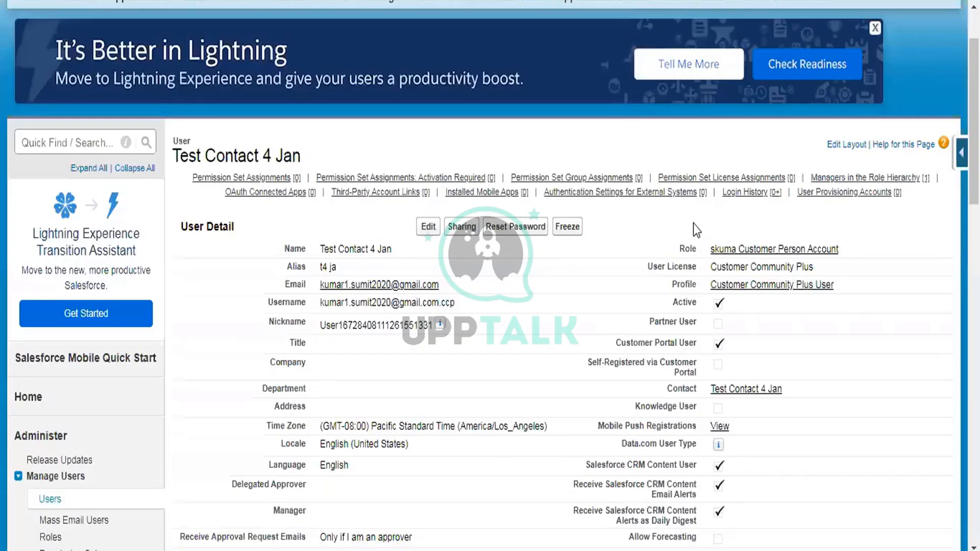
scroll(603, 162, "up", 2)
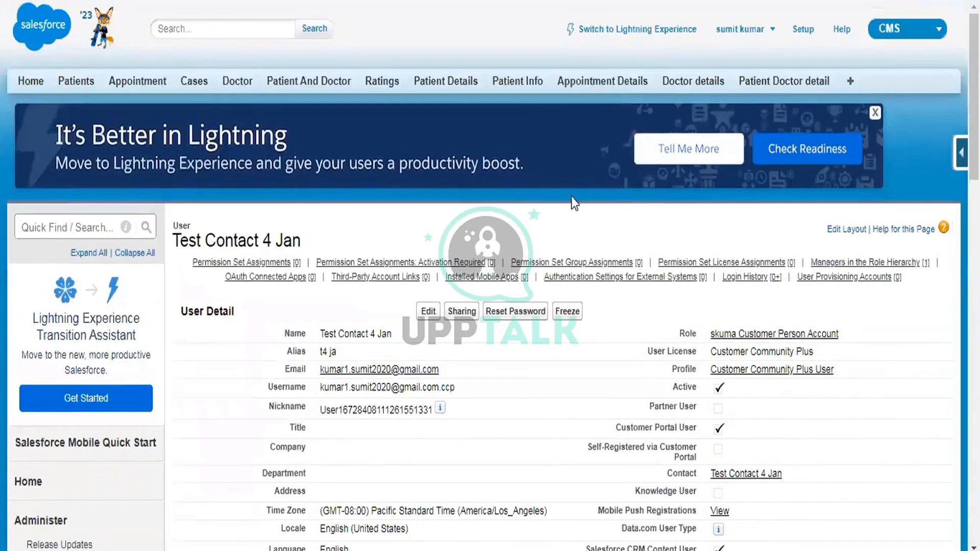